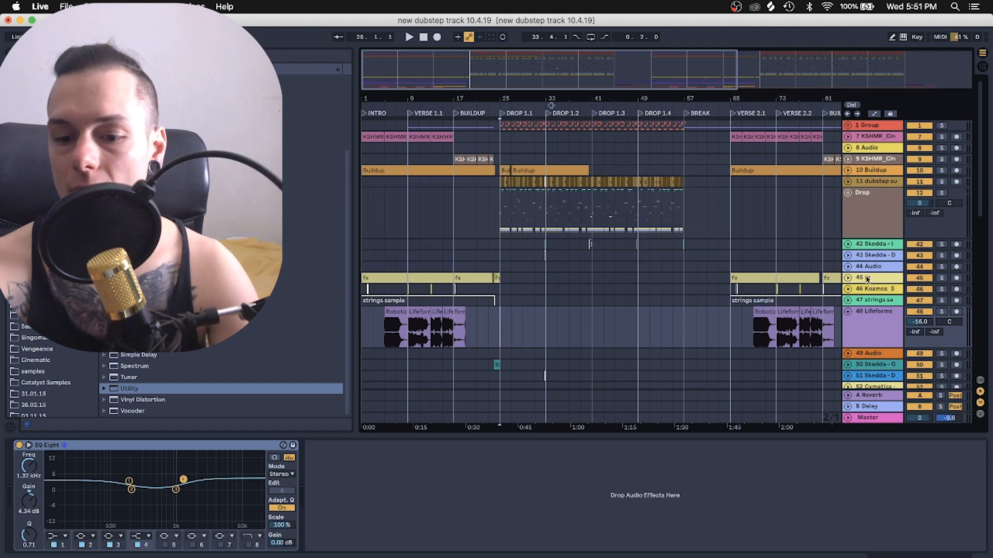
Step: Look over the arrangement's tracks and show the Drop group's effects chain at the start of DROP 1.1
scroll(855, 282, down, 5)
scroll(855, 274, down, 6)
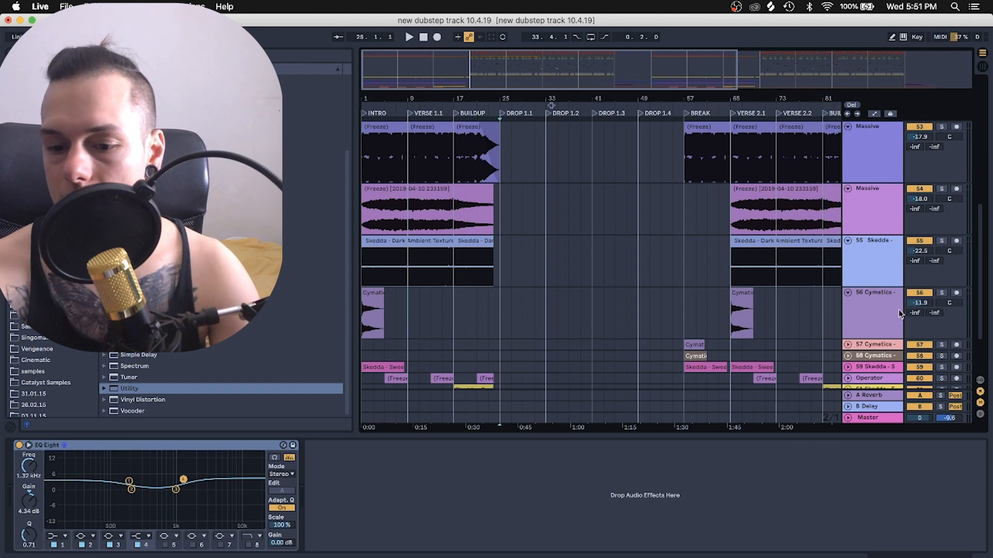
scroll(899, 313, up, 4)
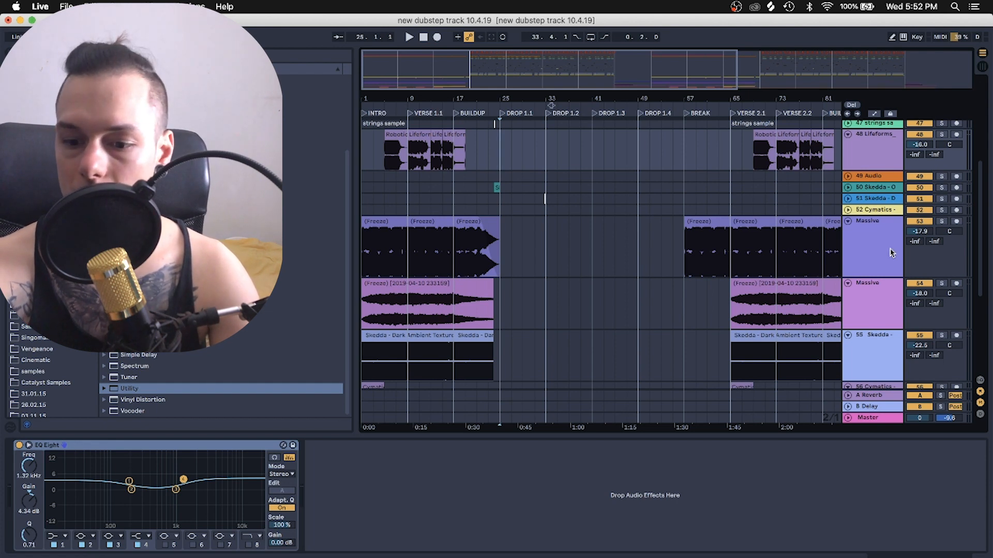
scroll(892, 253, down, 2)
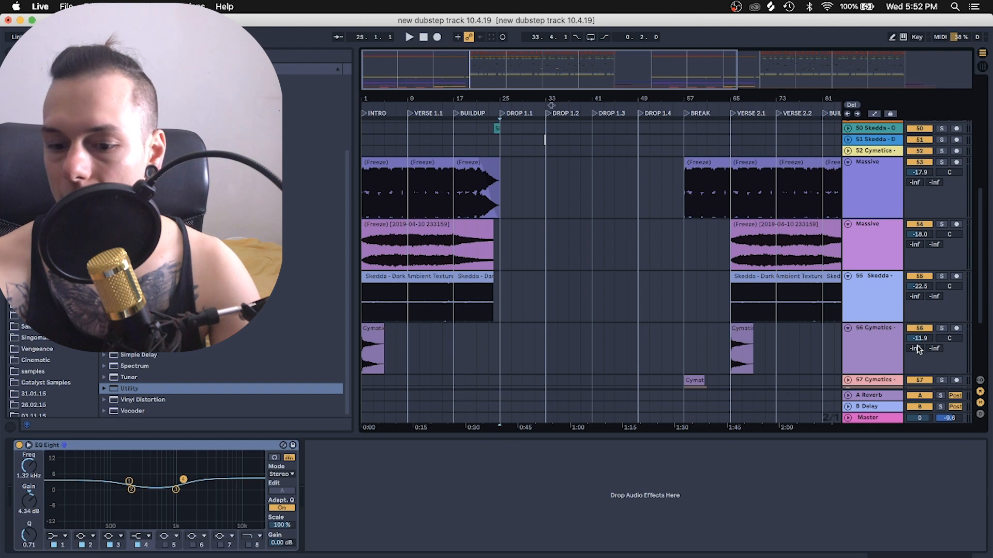
scroll(917, 349, up, 8)
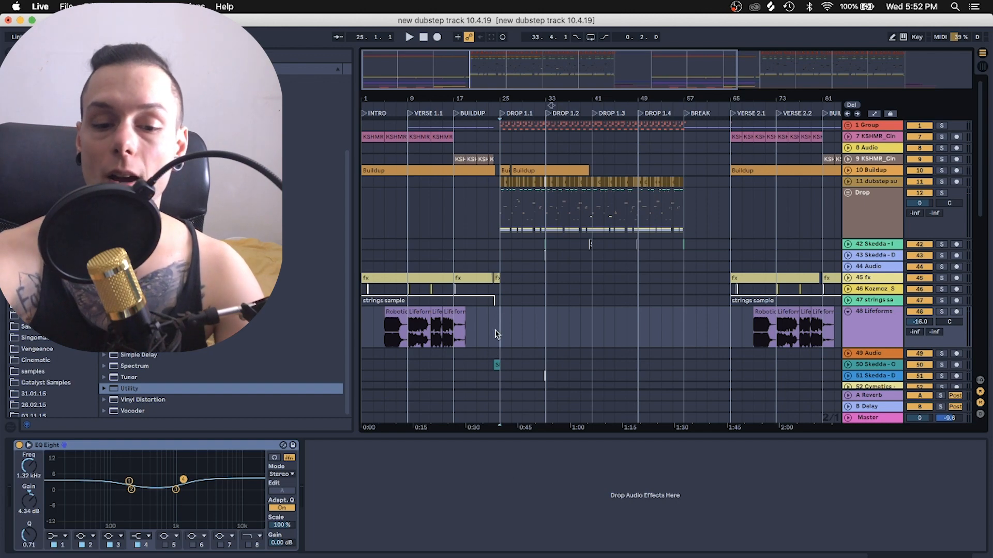
click(498, 221)
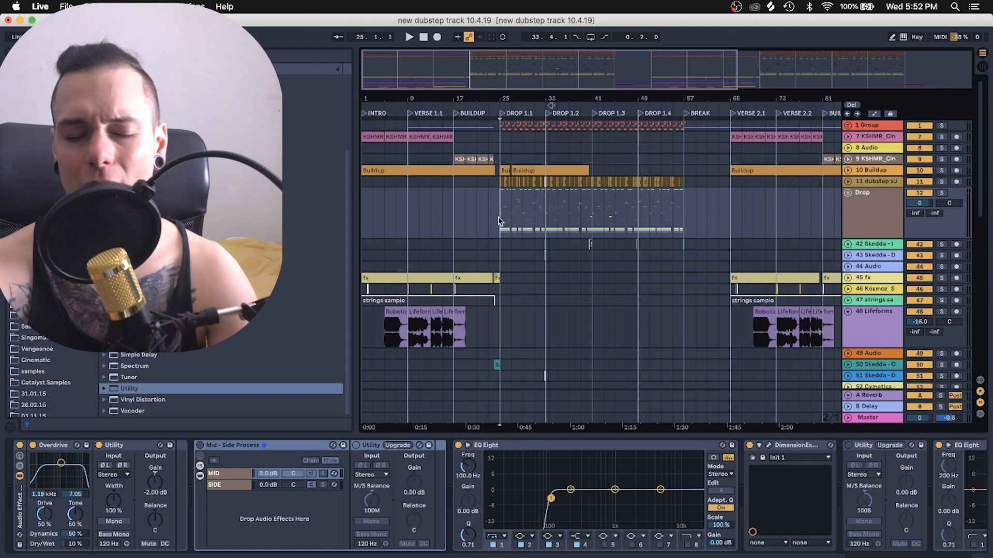
Step: Solo the 48 Lifeforms track and audition its first clip from bar 5
scroll(499, 221, down, 5)
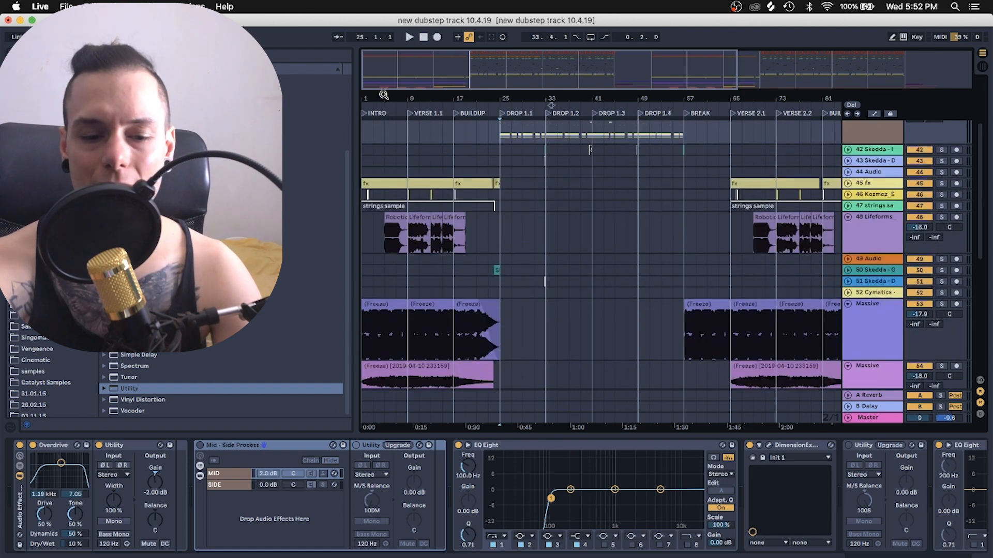
drag(384, 97, 385, 124)
click(411, 233)
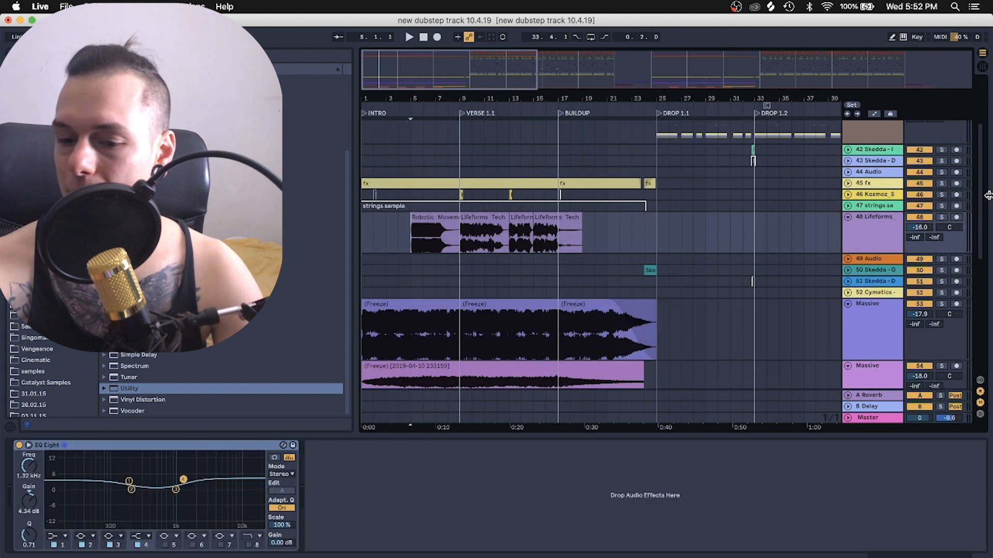
click(942, 217)
key(space)
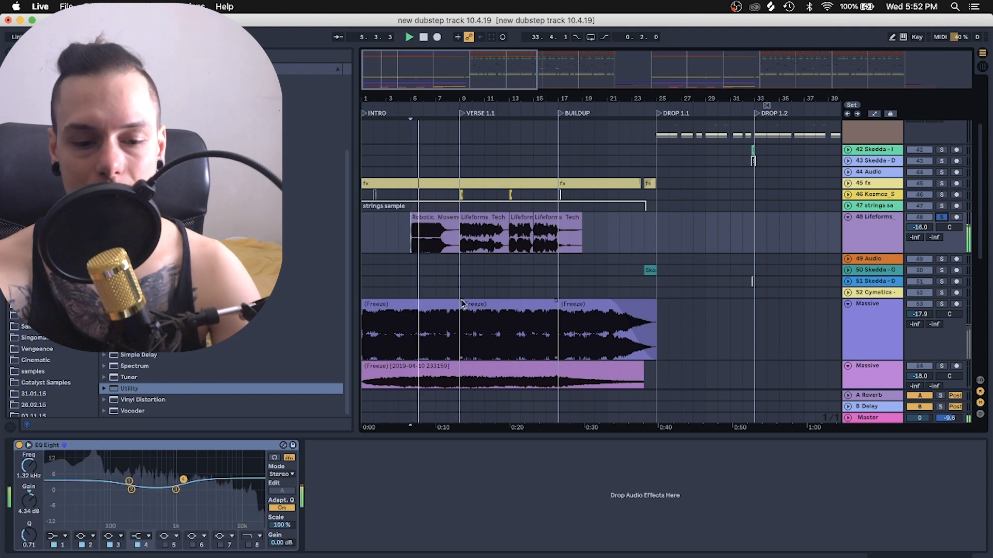
key(space)
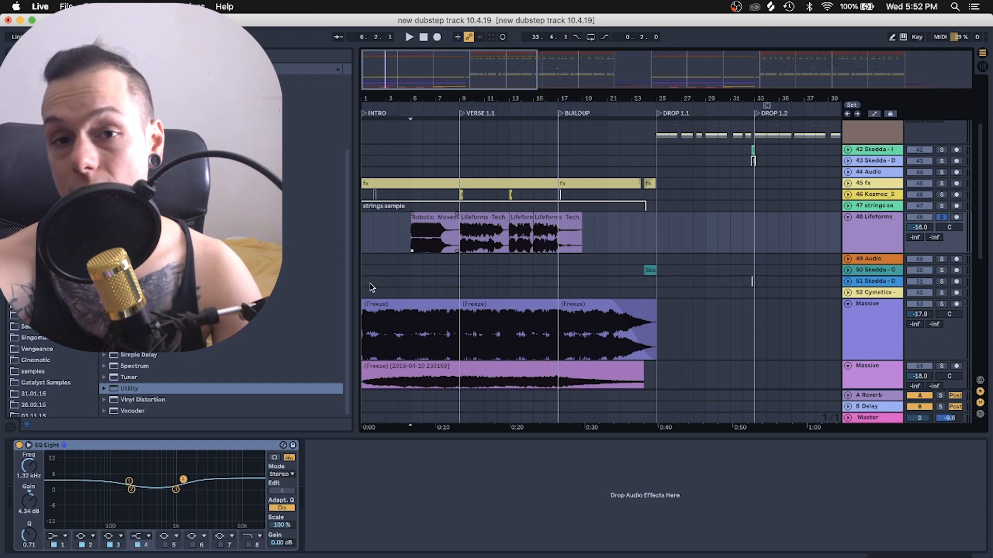
Step: Solo the frozen Massive track 54 and set the playback start to bar 5
scroll(371, 288, down, 8)
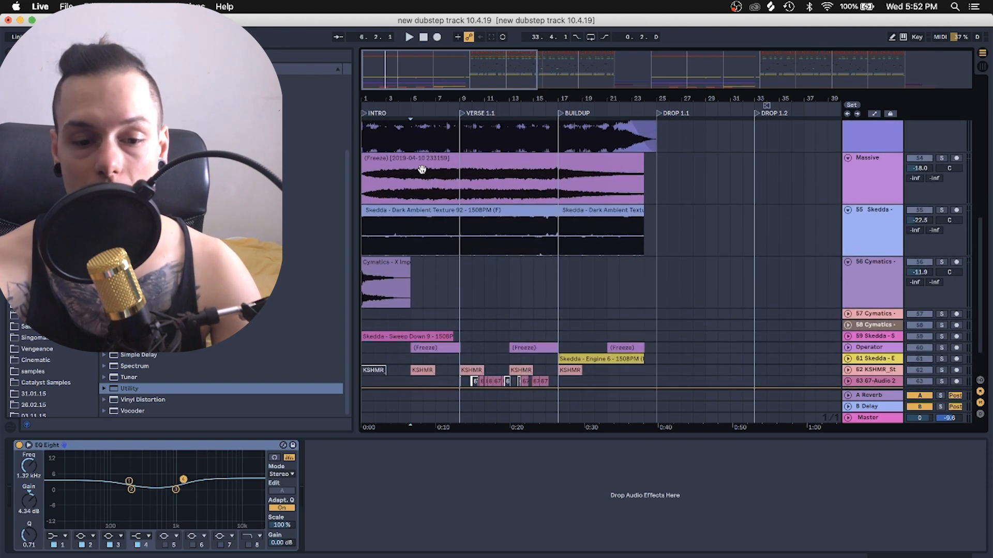
click(414, 194)
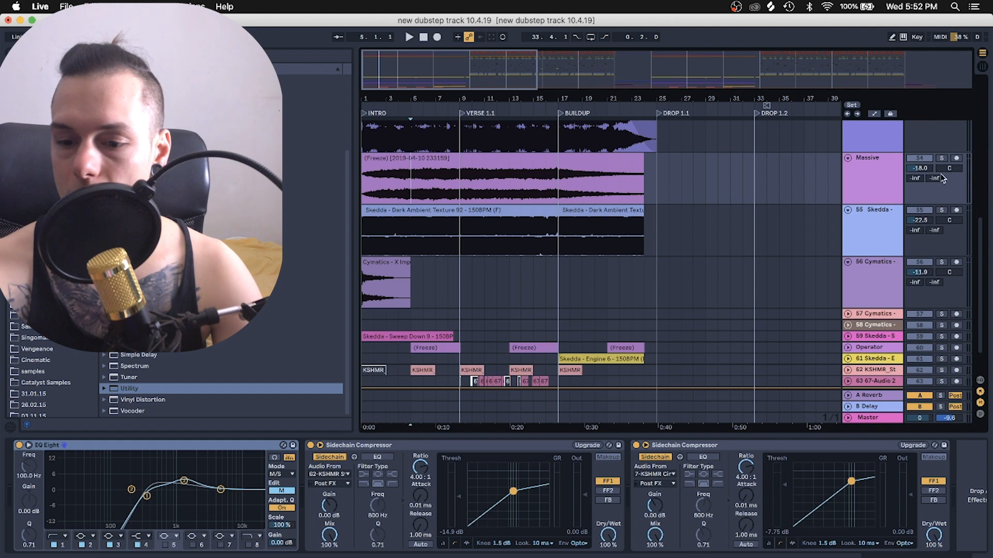
click(941, 158)
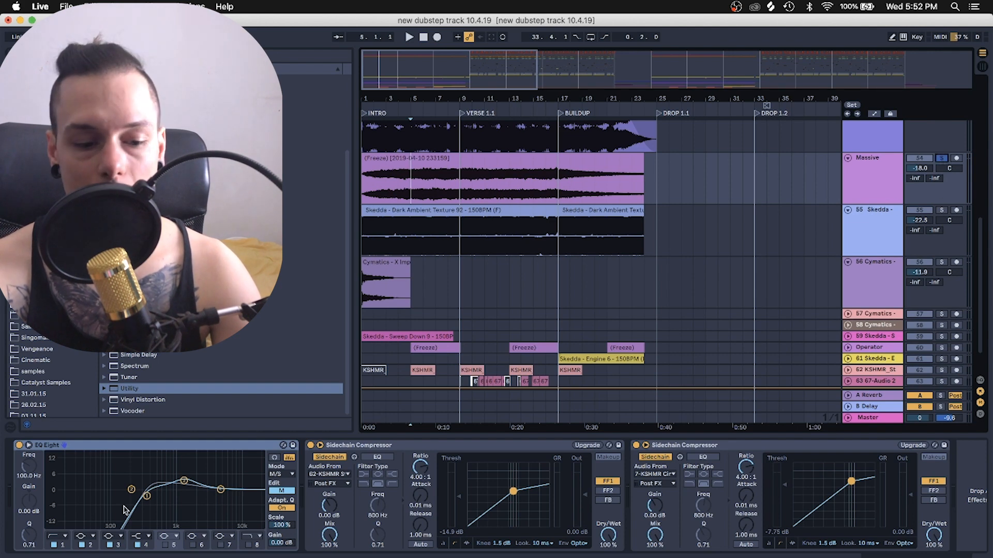
Step: Inspect the mid bands of the Massive track's EQ Eight, and switch to Side editing to inspect its side bands
click(184, 482)
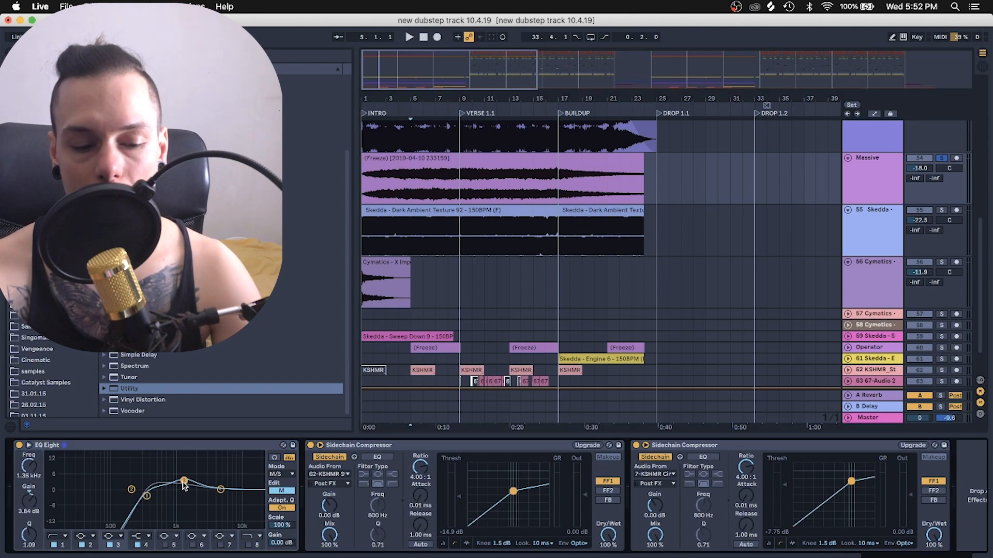
click(281, 490)
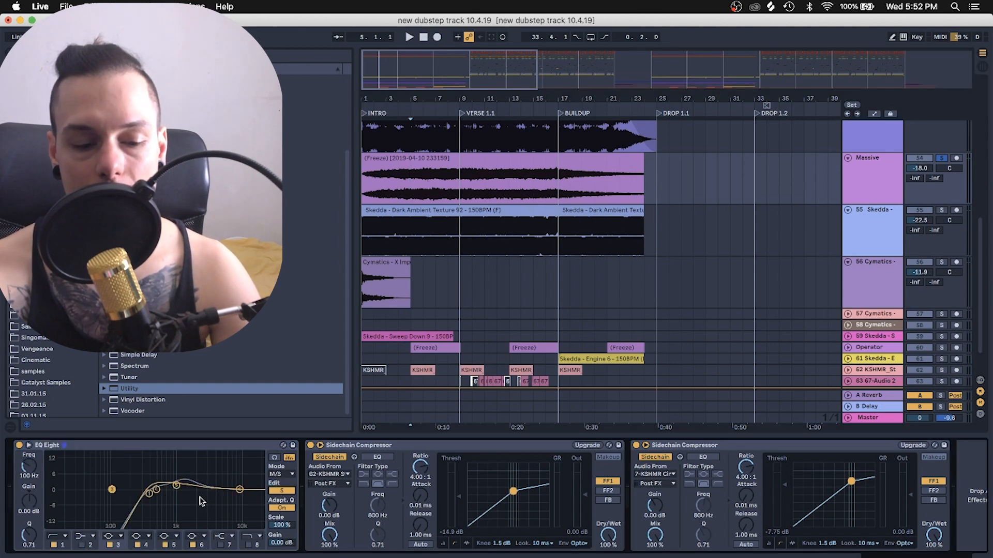
click(150, 495)
click(156, 490)
click(176, 486)
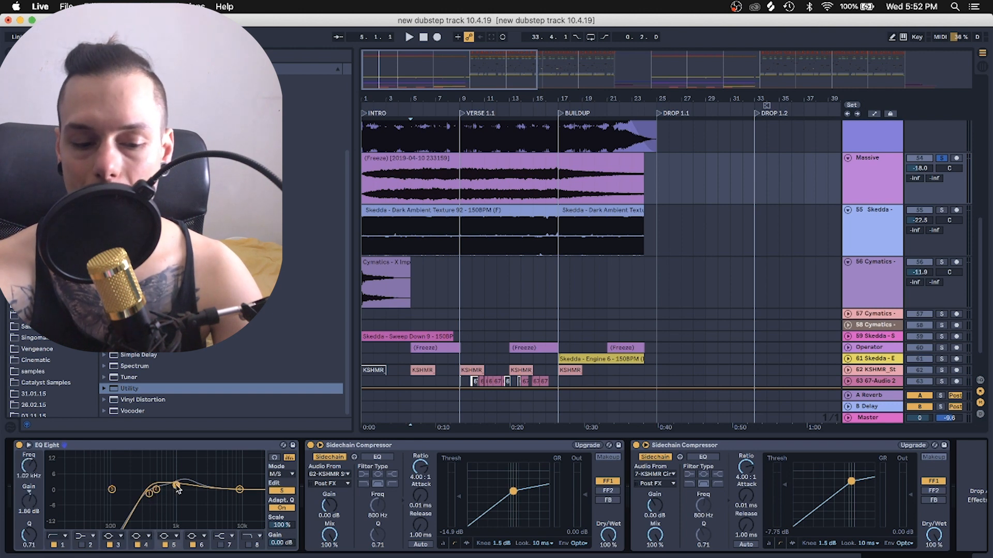
Step: Audition the Massive track from bar 5, and move the solo to the Cymatics impact track 56
key(space)
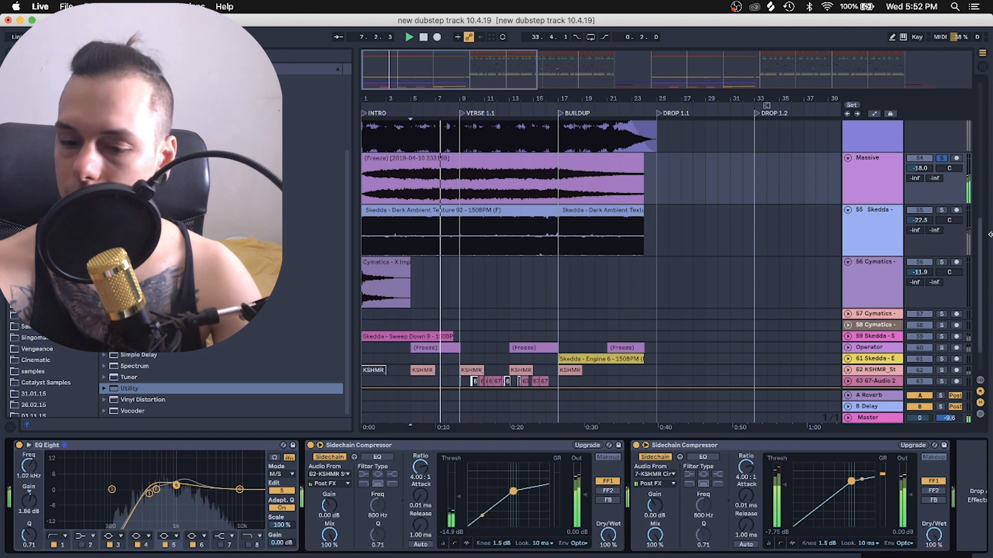
click(941, 158)
scroll(823, 268, down, 1)
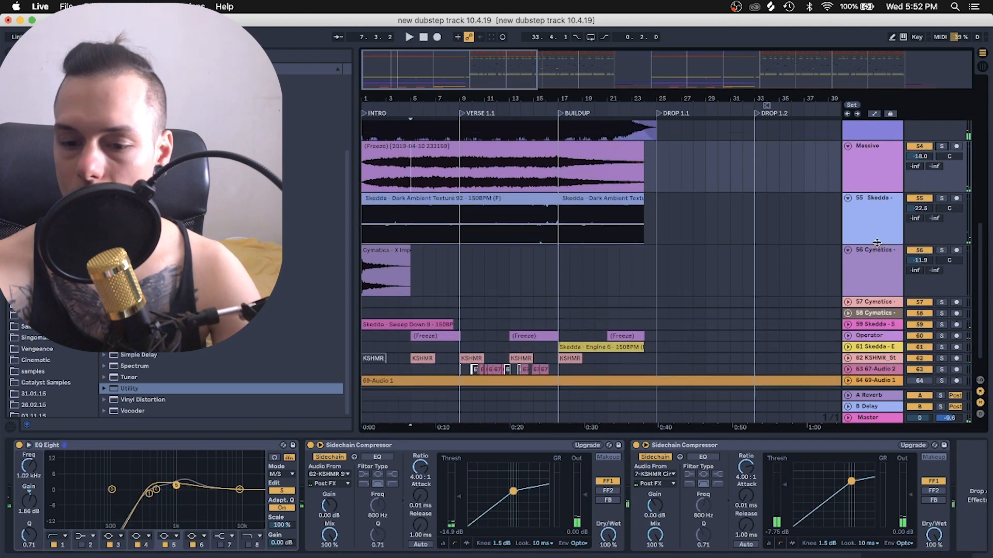
click(934, 255)
click(941, 251)
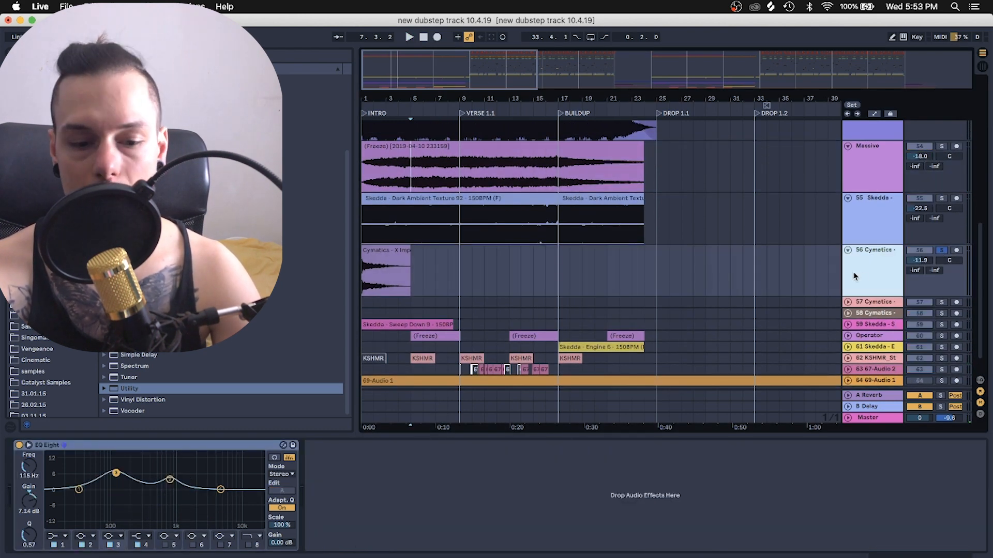
Step: Audition the Cymatics impact clip from bar 1 with its EQ Eight active
click(373, 258)
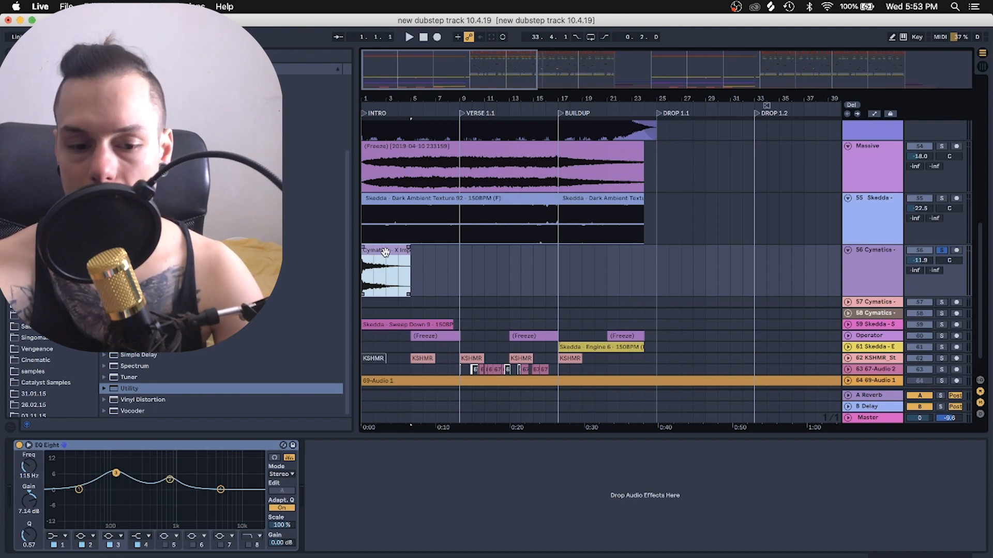
key(space)
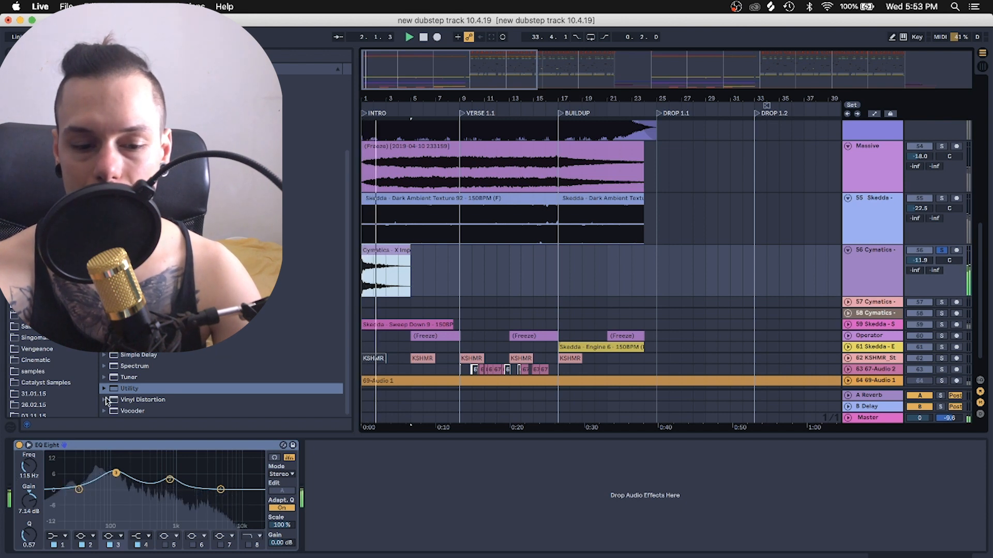
key(space)
key(space)
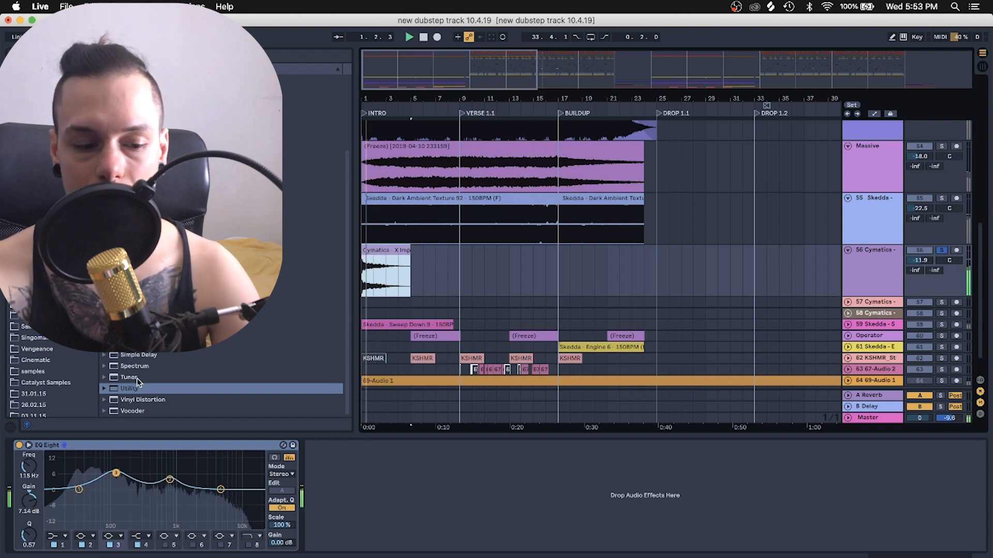
Step: Compare the impact with its EQ Eight bypassed and re-enabled, leaving the EQ on and the insert marker at bar 5
click(19, 446)
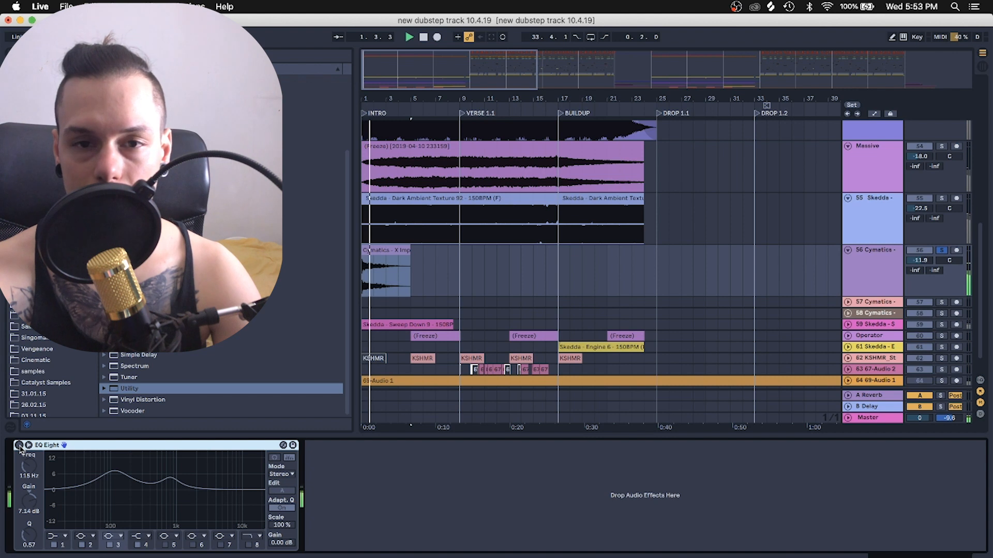
key(space)
click(19, 445)
key(space)
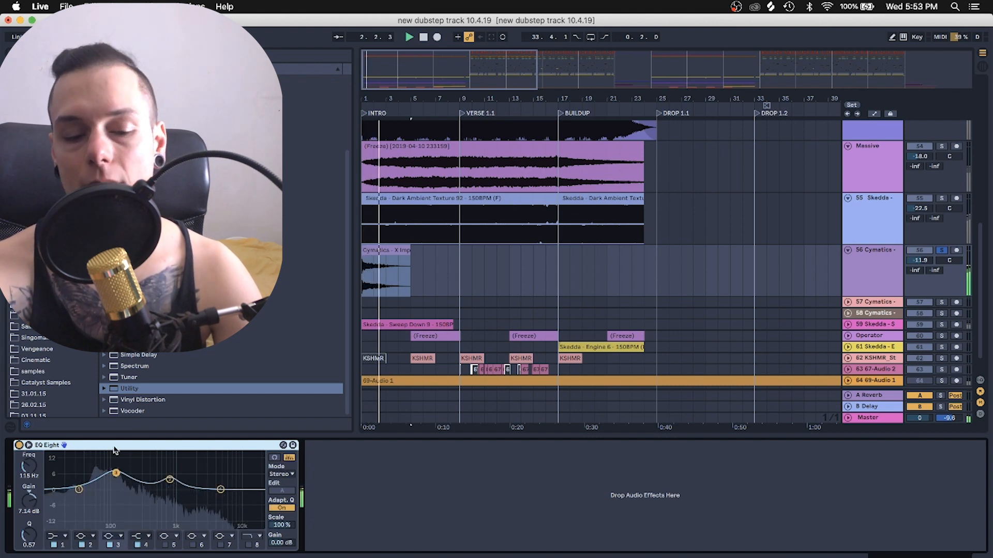
click(408, 281)
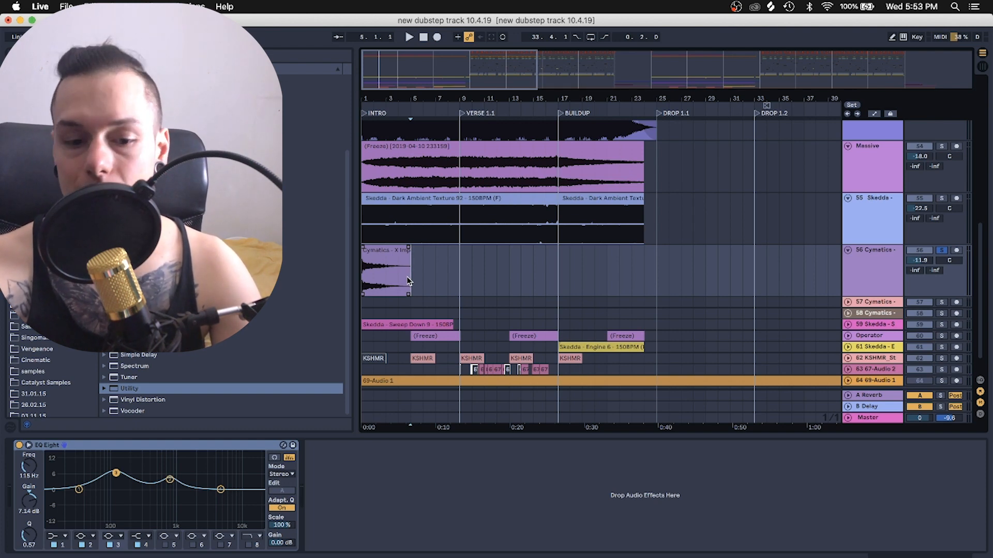
Step: Unfold the Drop group to show its individual tracks under DROP 1.1
scroll(408, 281, up, 15)
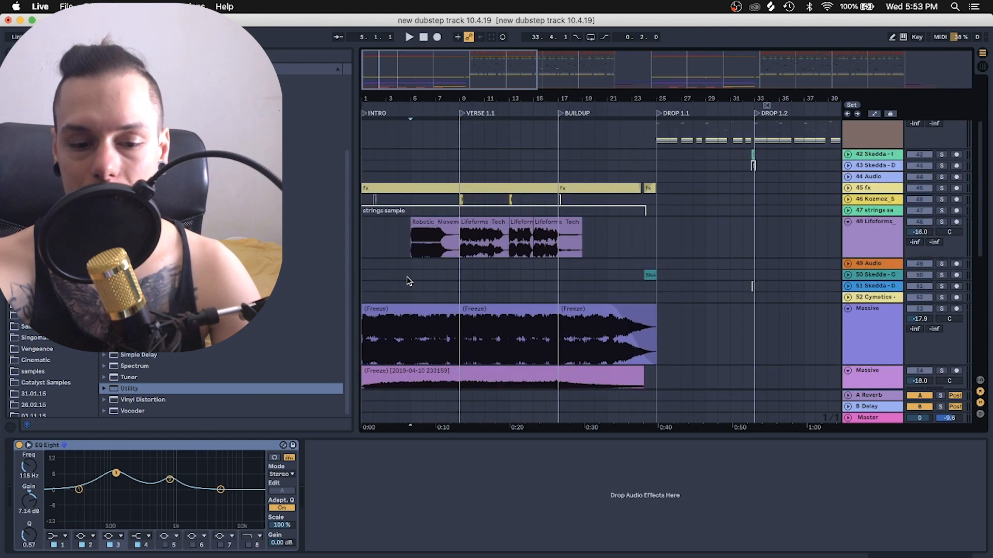
scroll(408, 280, down, 15)
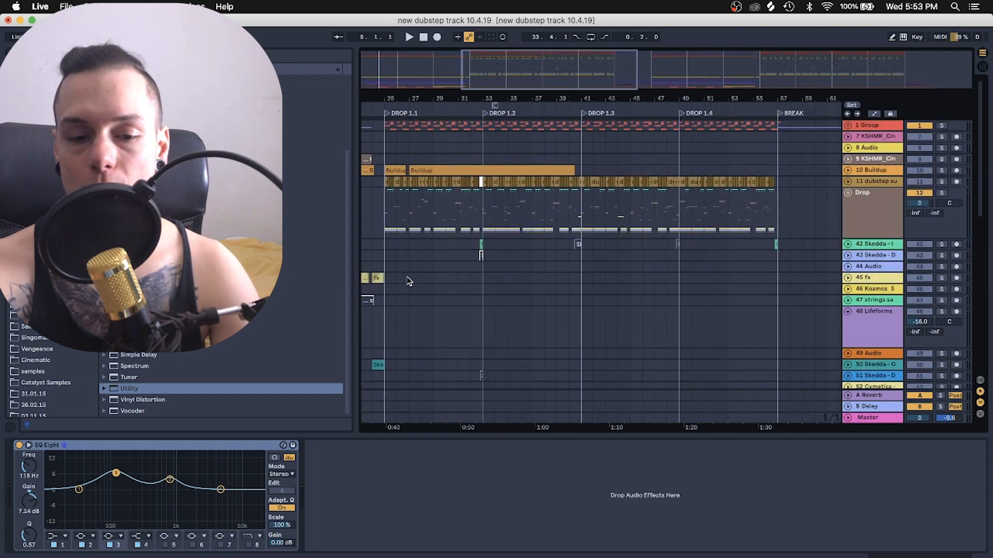
scroll(408, 281, right, 10)
scroll(408, 281, left, 5)
scroll(409, 281, up, 20)
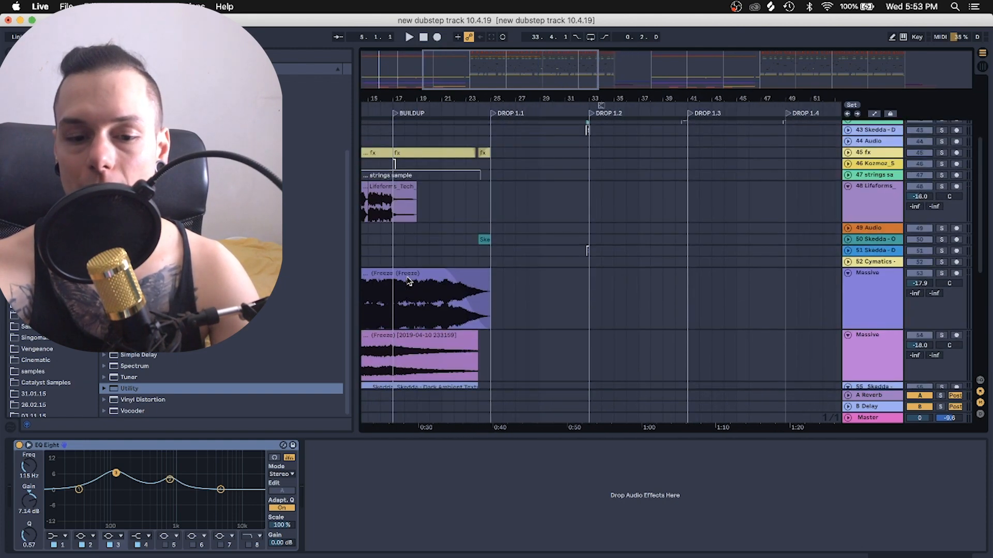
click(518, 215)
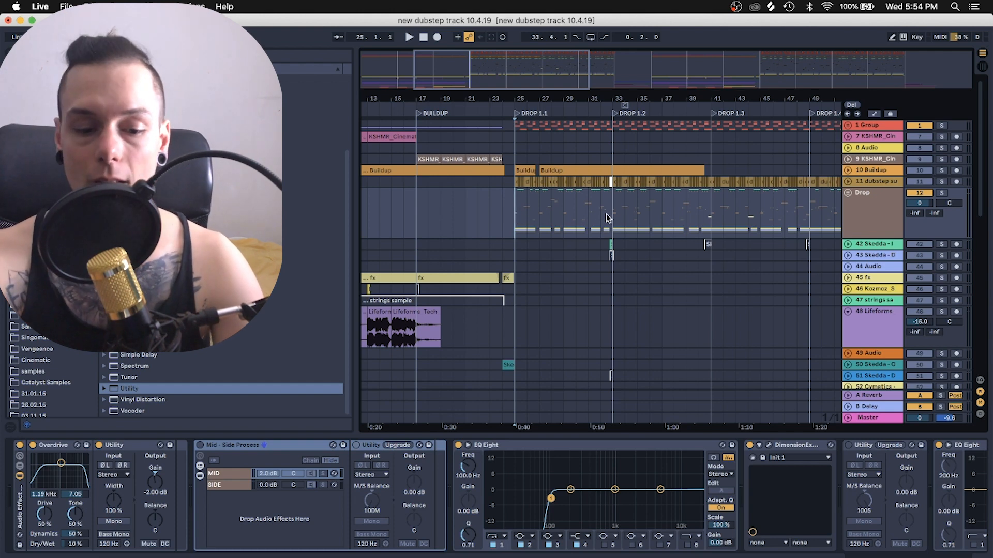
click(849, 193)
scroll(821, 196, down, 5)
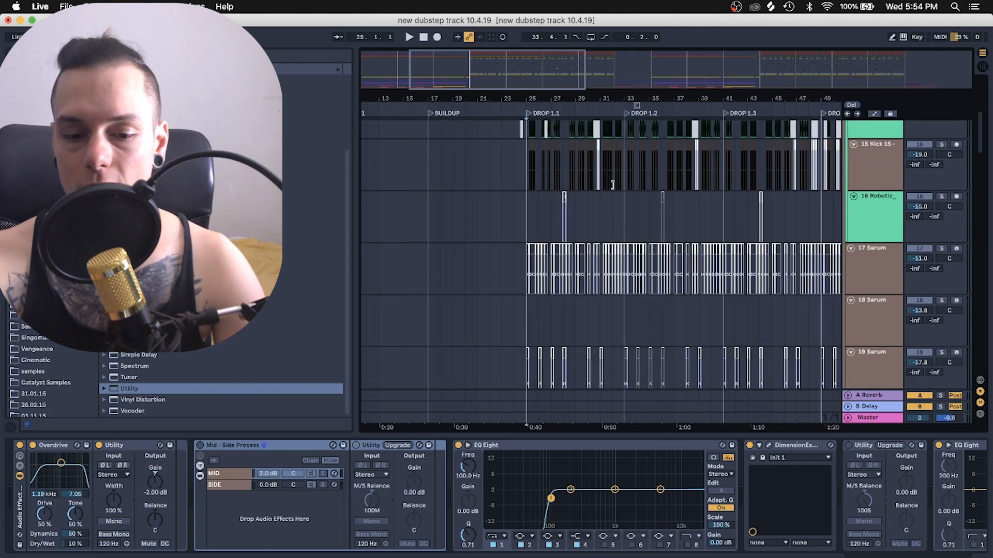
Step: Clear the remaining solo and play the whole drop from bar 25, the start of DROP 1.1
click(525, 223)
scroll(525, 222, up, 5)
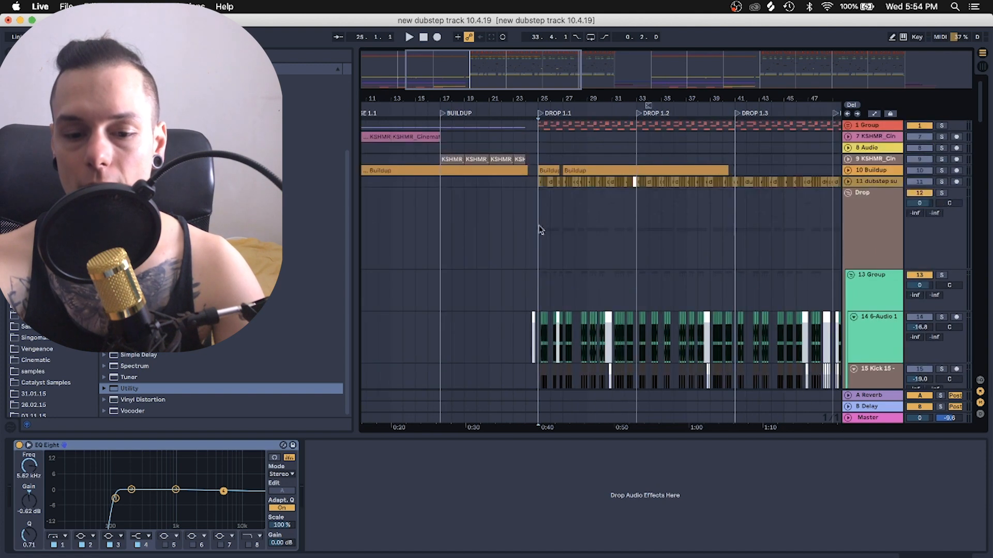
click(538, 224)
key(space)
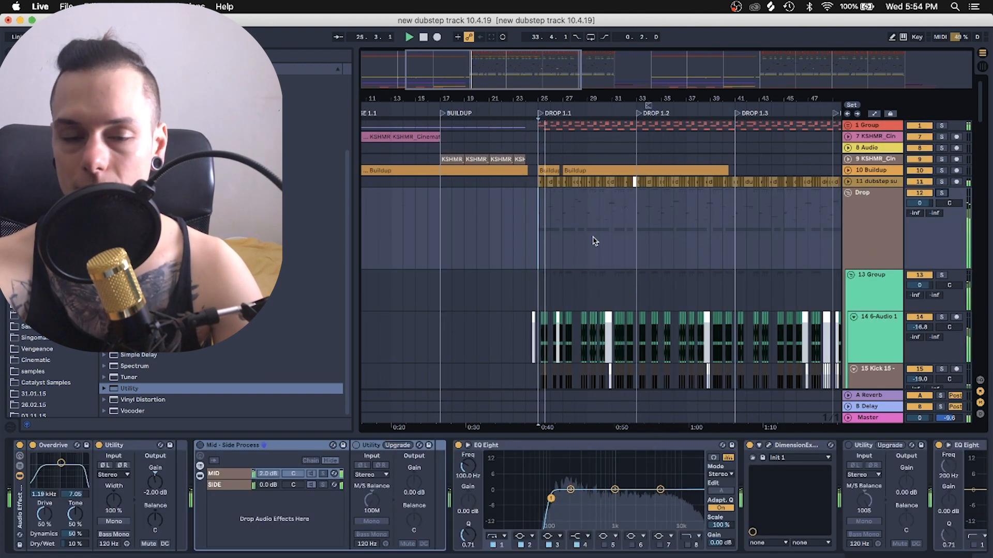
scroll(593, 241, down, 10)
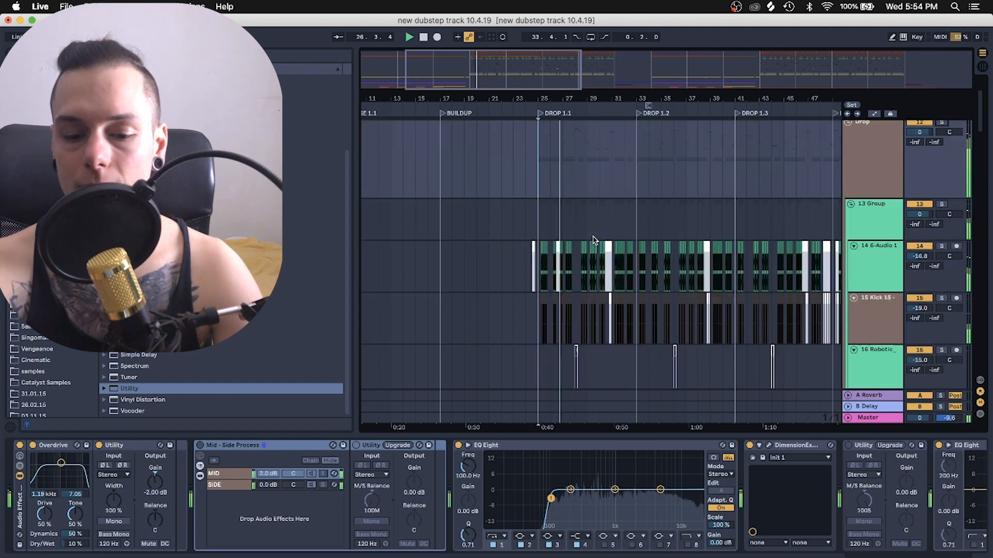
Step: Solo track 21 Horror B in DROP 1.1 and audition its clip from bar 28
click(549, 219)
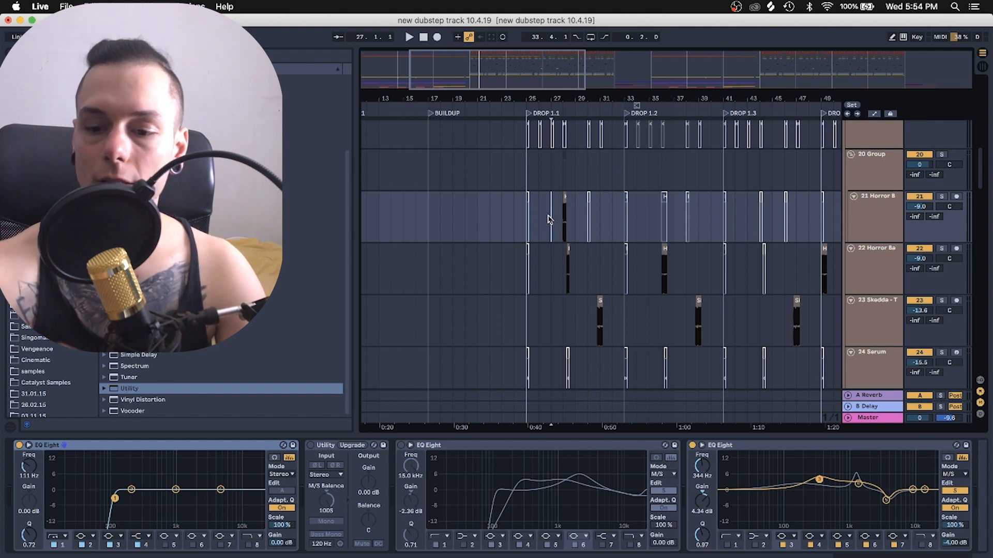
click(887, 203)
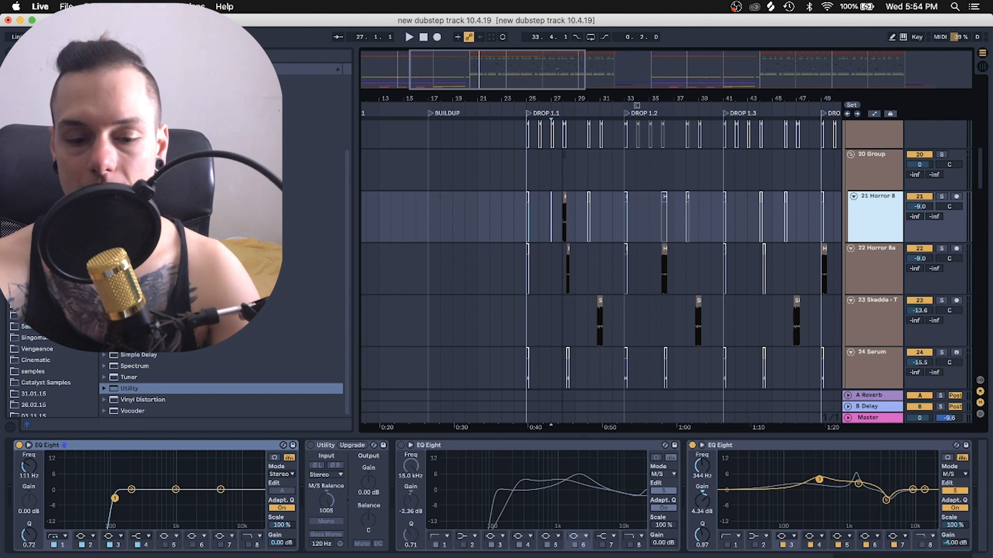
drag(562, 99, 562, 122)
click(563, 223)
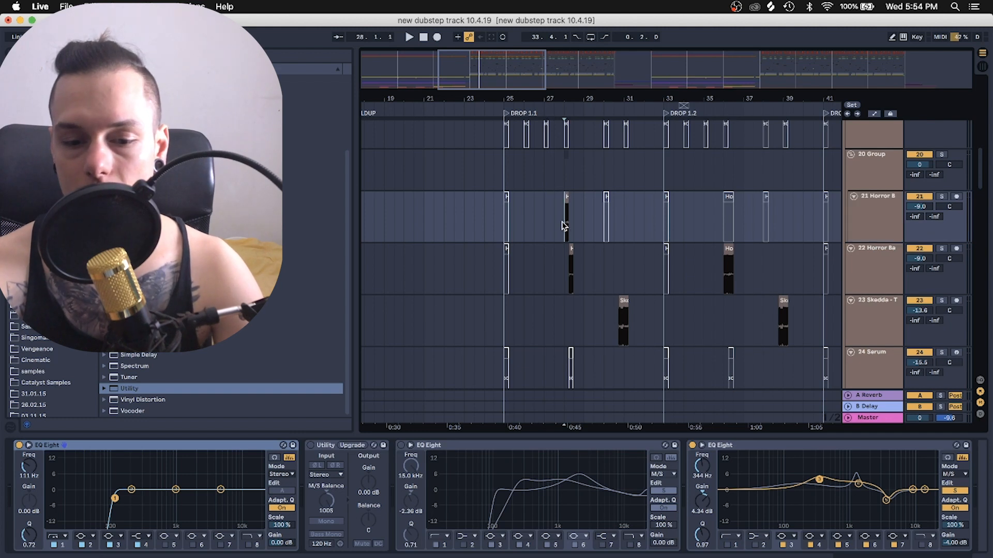
click(941, 197)
key(space)
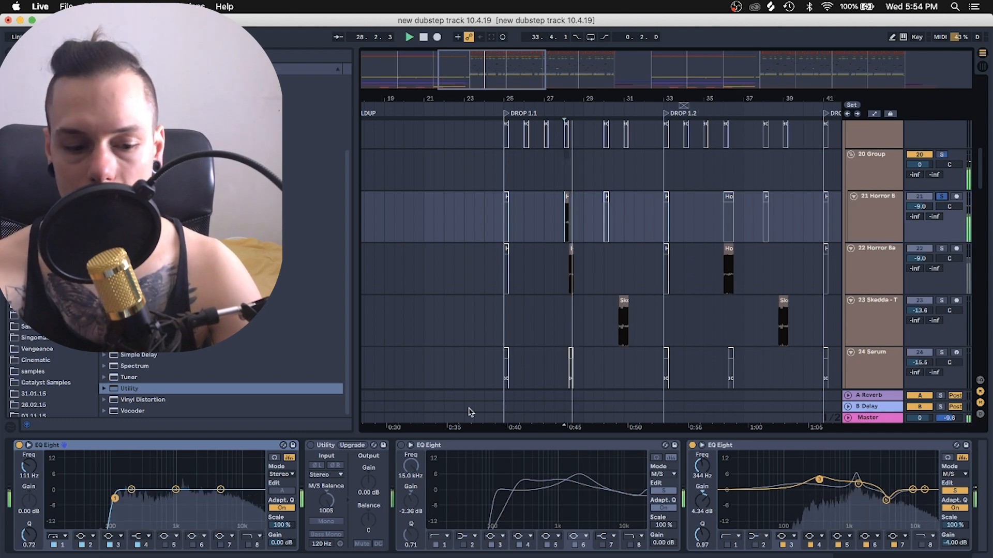
key(space)
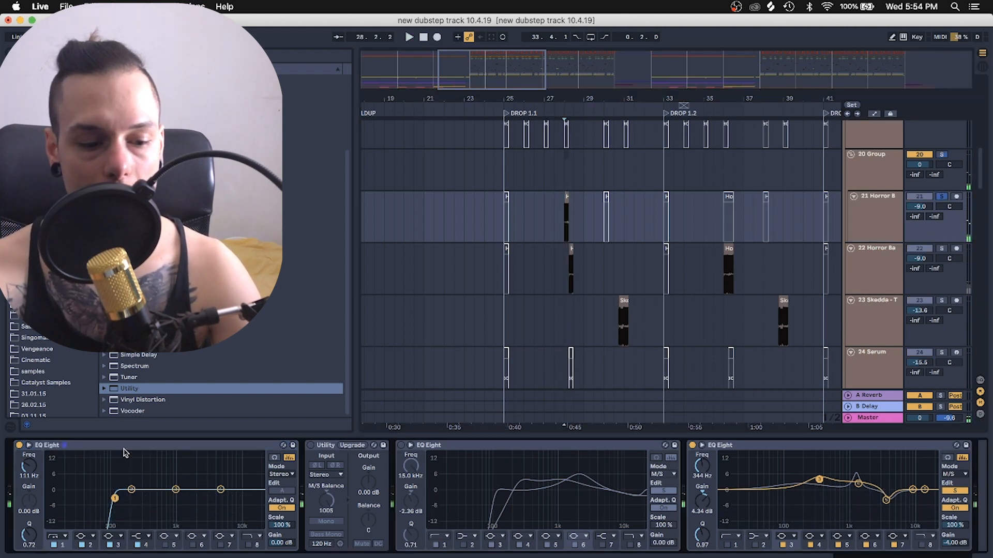
Step: Compare the Horror B clip at bar 28 with the last M/S EQ Eight in its chain bypassed and re-enabled, leaving the EQ on
click(125, 446)
scroll(620, 491, right, 2)
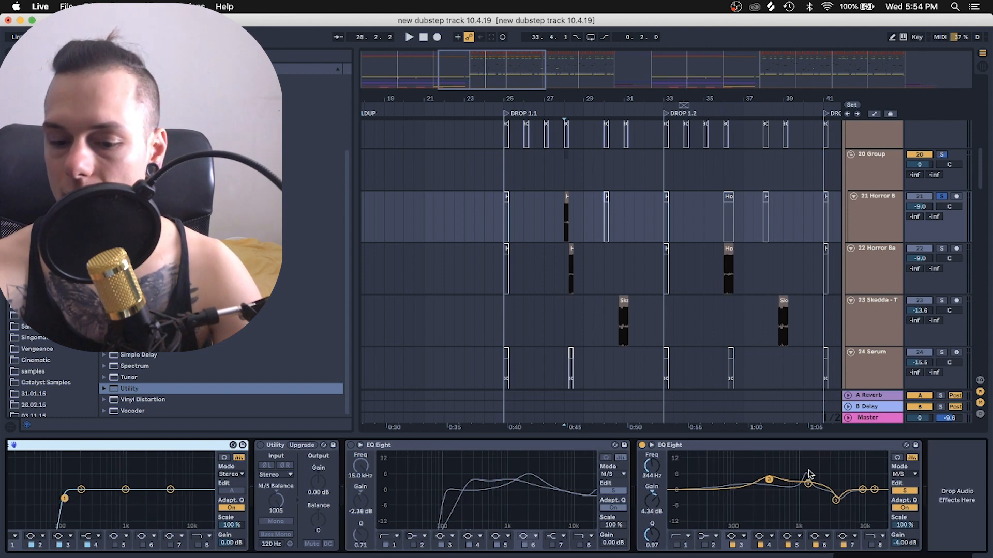
drag(568, 103, 568, 176)
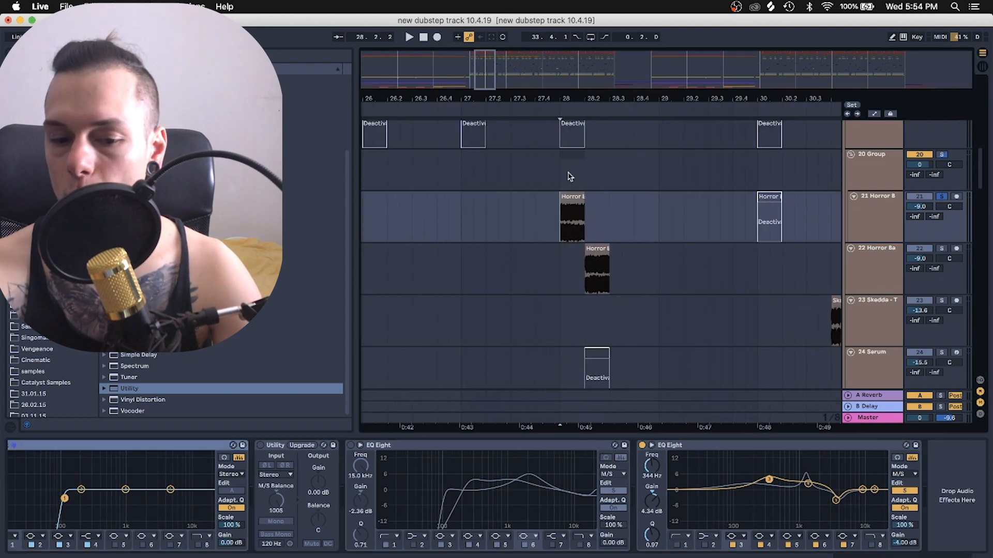
click(555, 231)
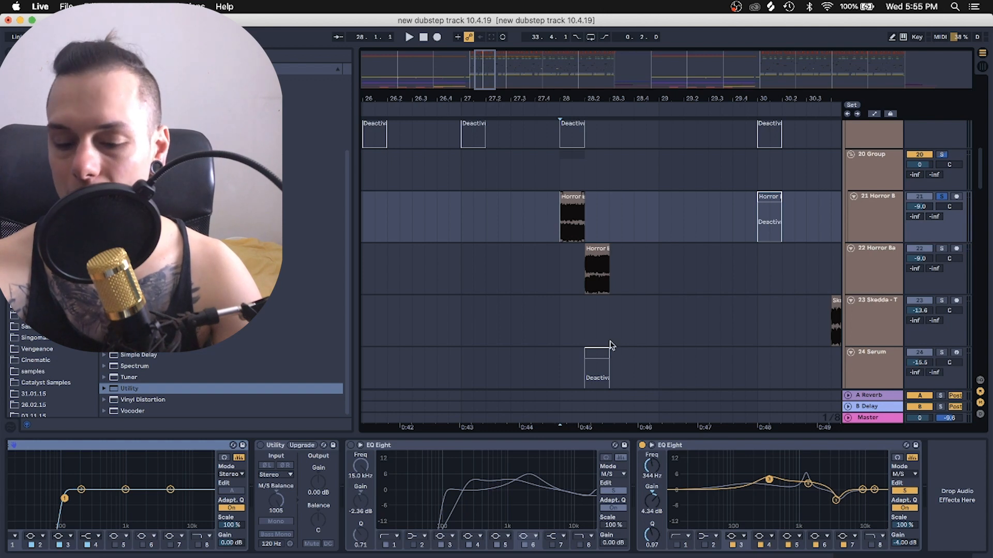
key(space)
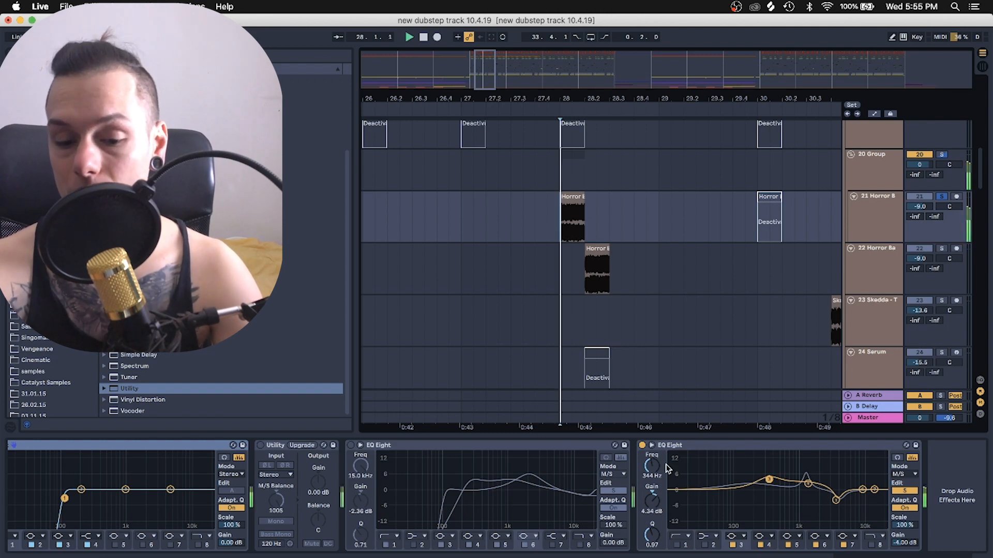
click(641, 446)
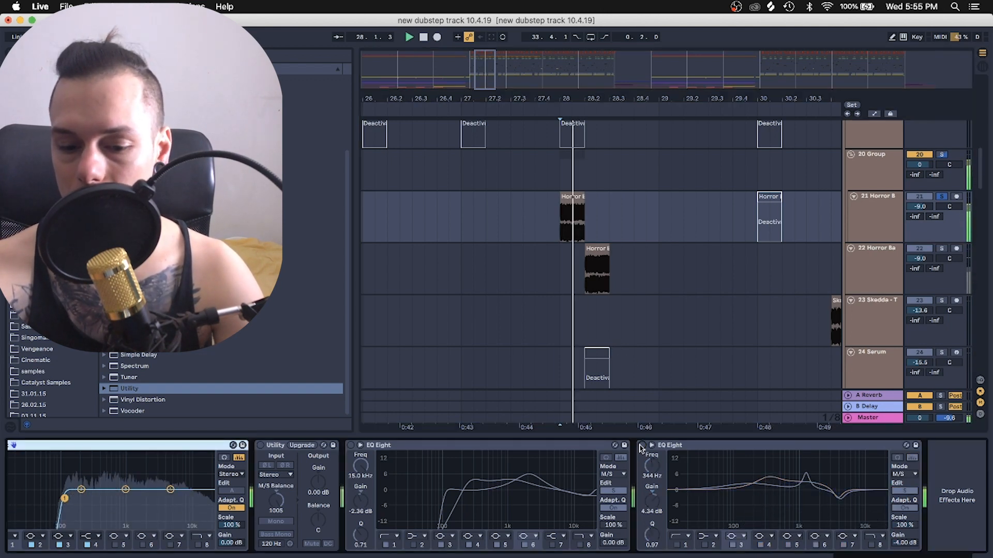
click(642, 445)
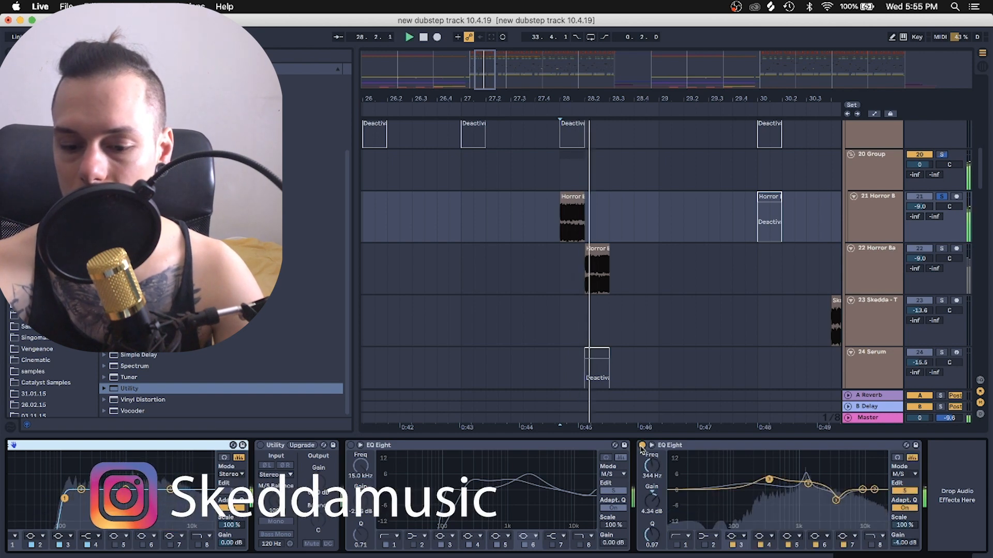
key(space)
key(space)
key(space)
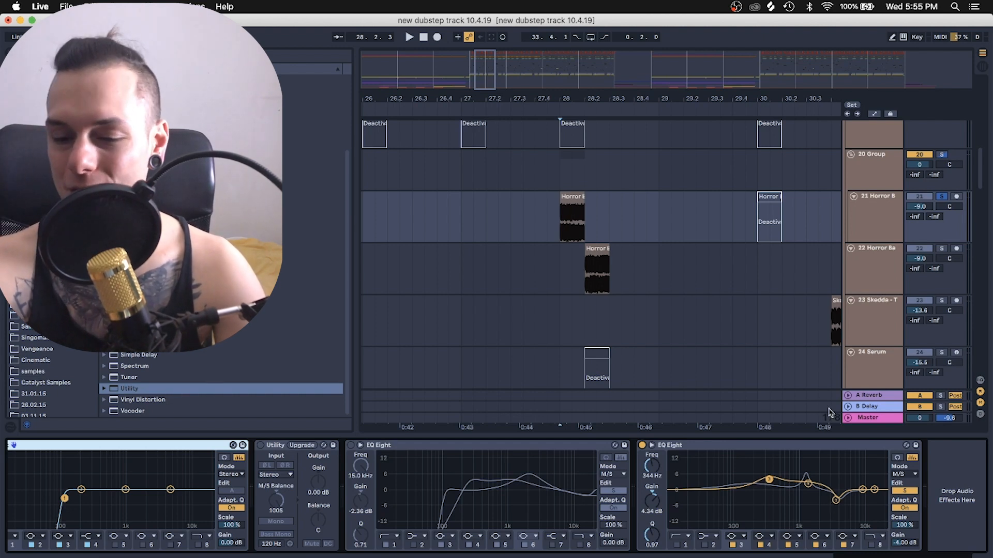
Step: Clear the Horror B solo, play the mix from bar 28, and inspect the EQ chain of track 22 Horror Ba
click(942, 196)
key(space)
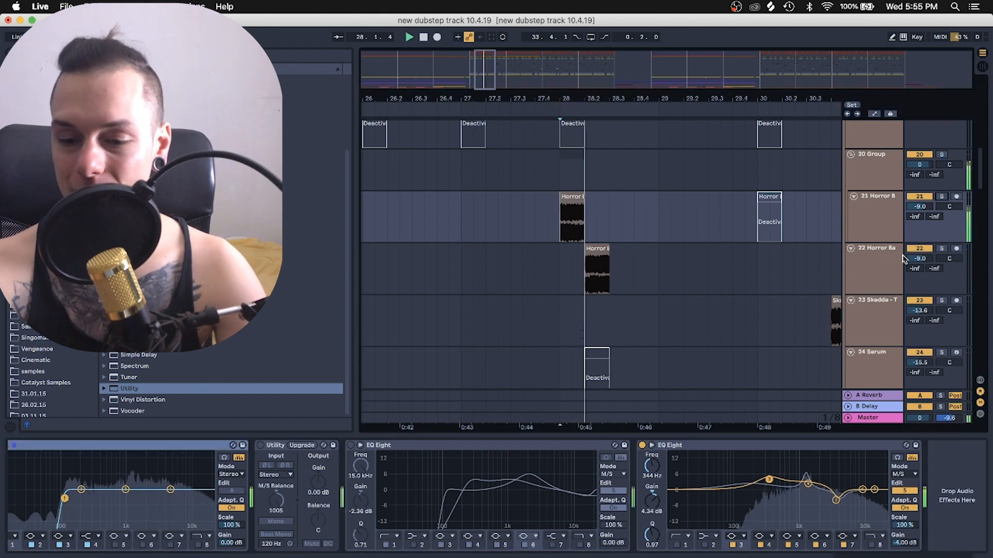
click(849, 253)
key(space)
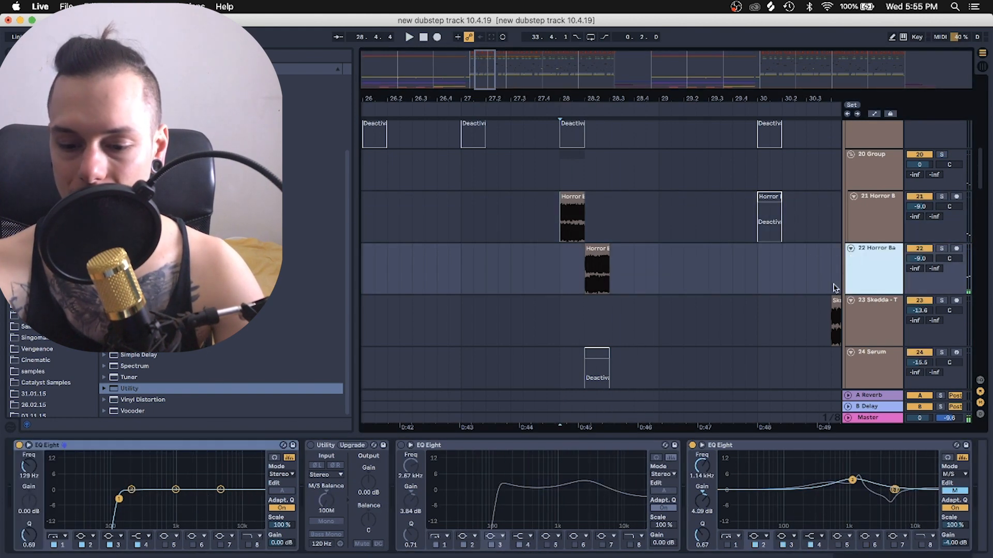
scroll(643, 485, right, 2)
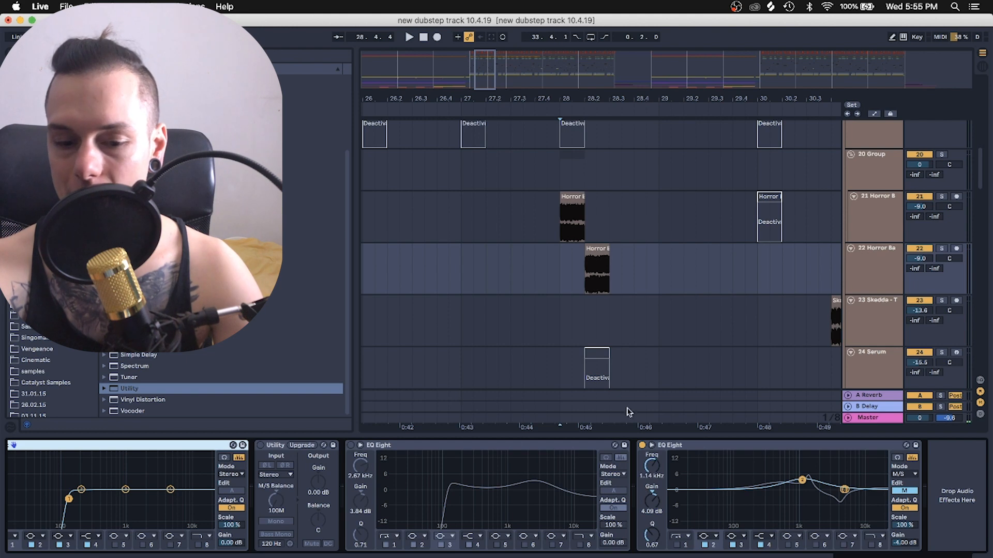
Step: Solo track 25 Serum and audition its clip from 27.4 with the Deathstep Preset amp bypassed and re-enabled
scroll(549, 281, down, 5)
click(542, 278)
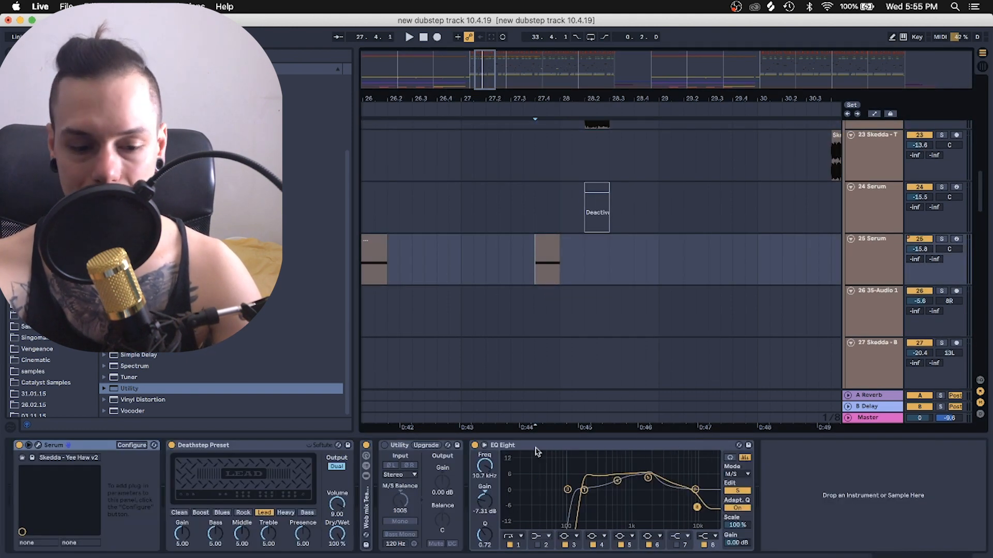
scroll(548, 287, left, 4)
scroll(549, 226, down, 1)
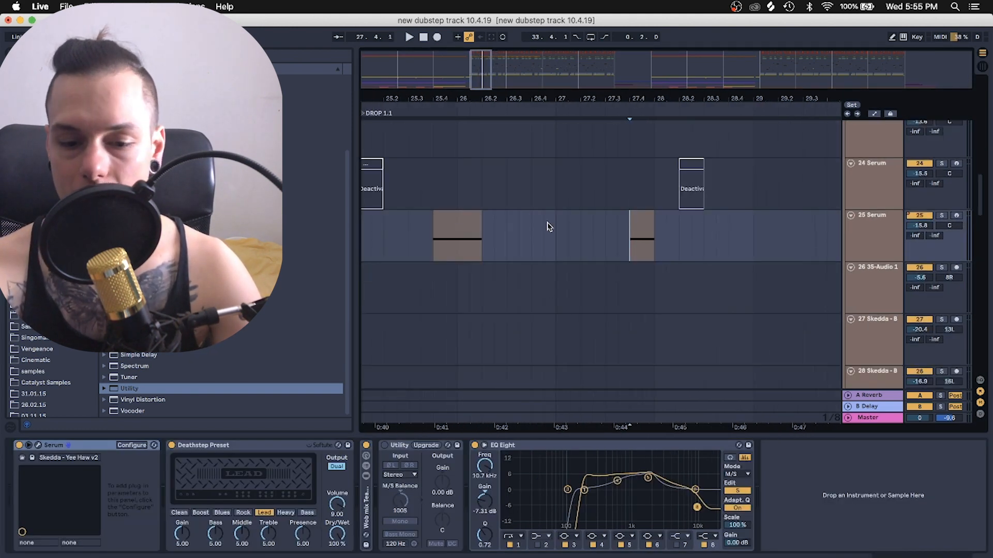
click(942, 215)
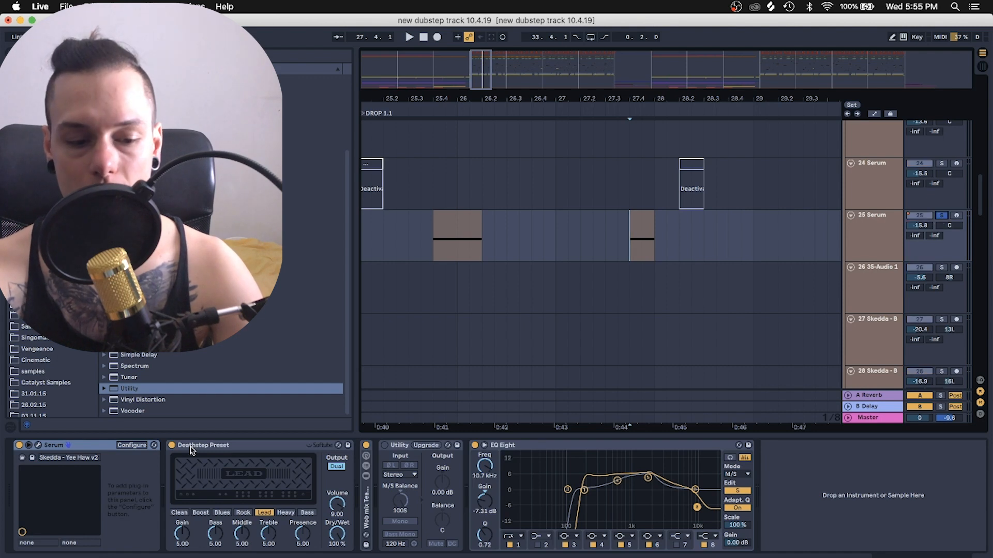
key(space)
click(172, 445)
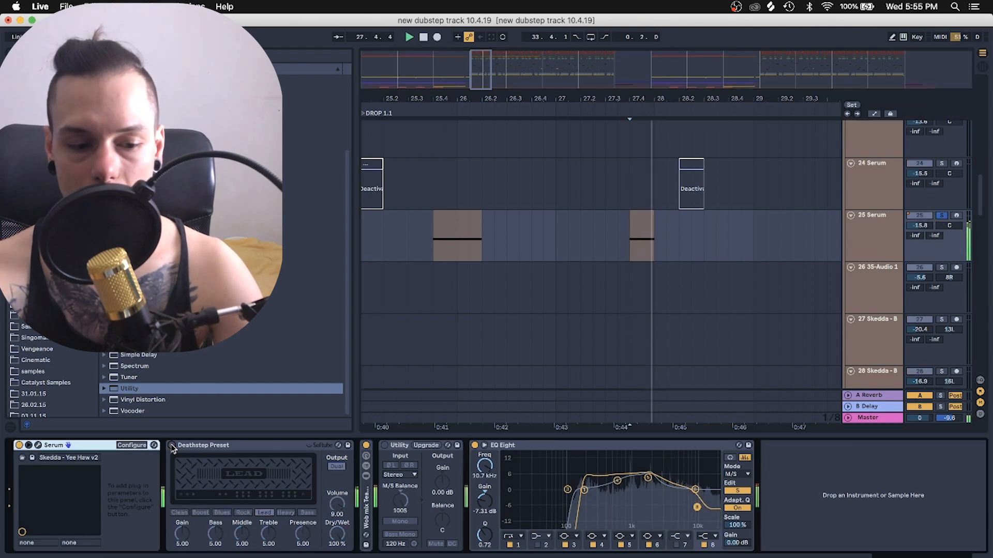
click(172, 445)
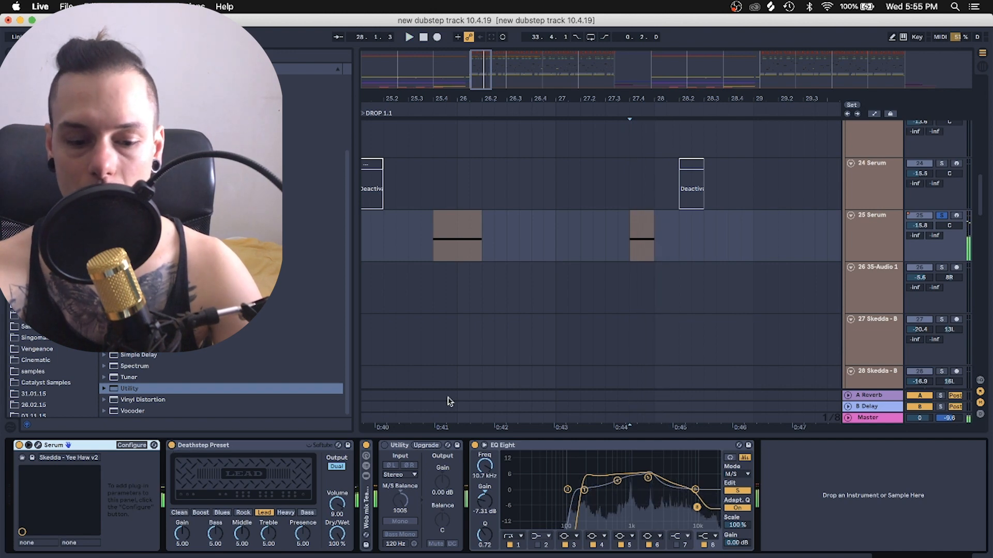
Step: Unfold the Wob mix rack on track 25 Serum and examine its EQ Eight, Saturator, OTT and transient devices
click(366, 475)
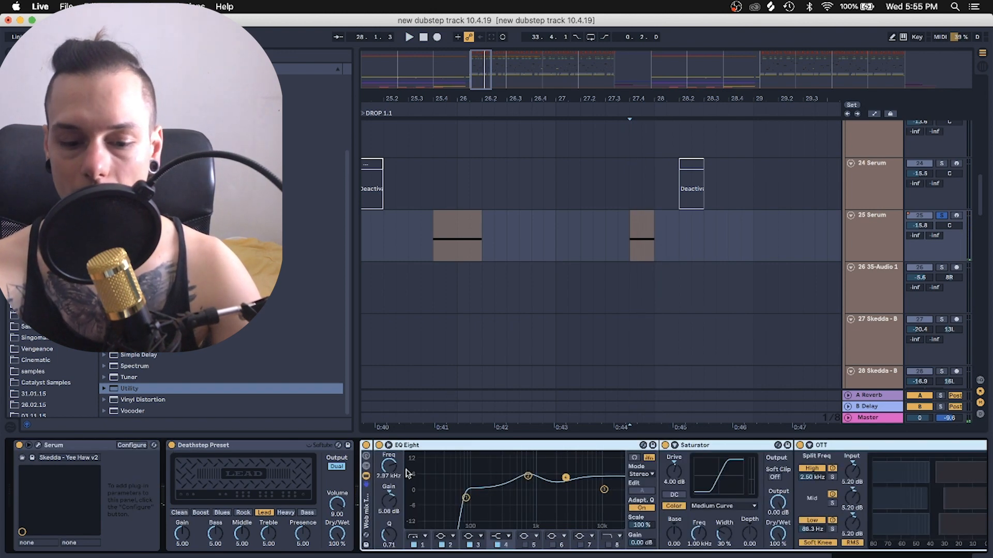
scroll(354, 477, right, 2)
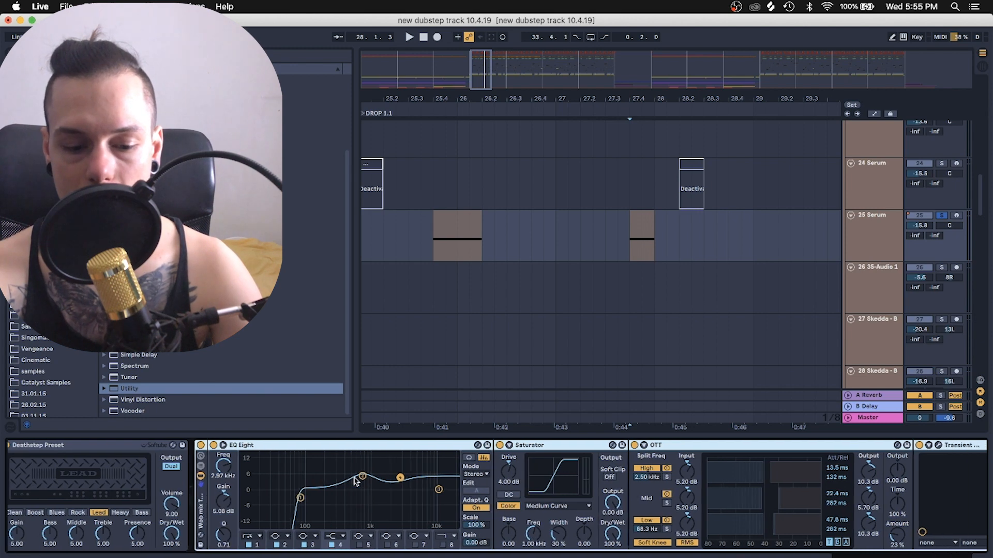
scroll(344, 449, right, 2)
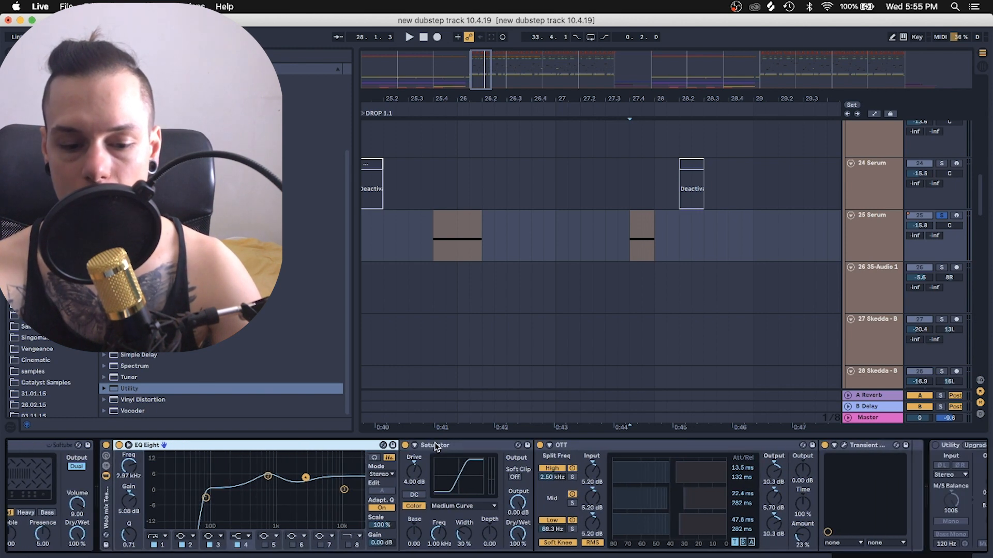
scroll(436, 448, right, 5)
click(465, 448)
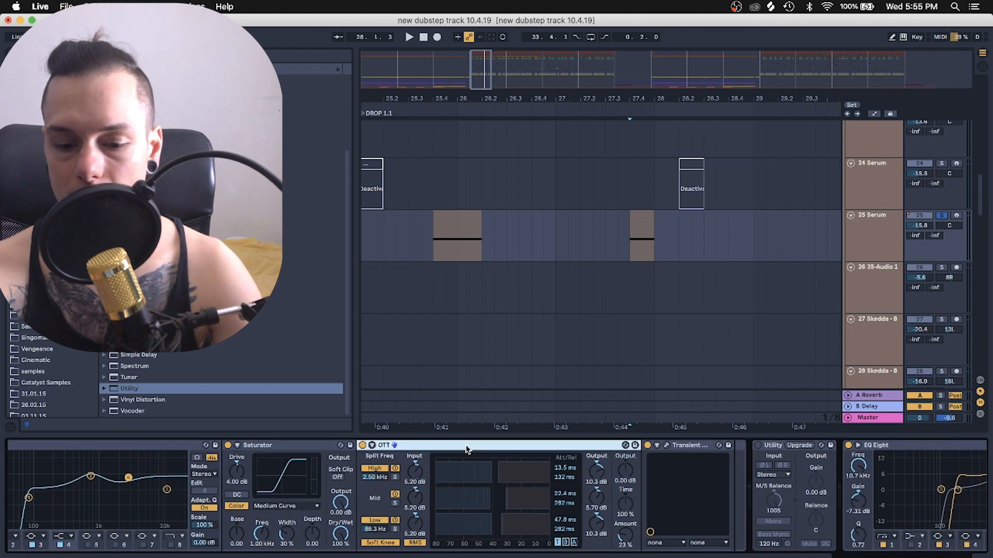
click(682, 448)
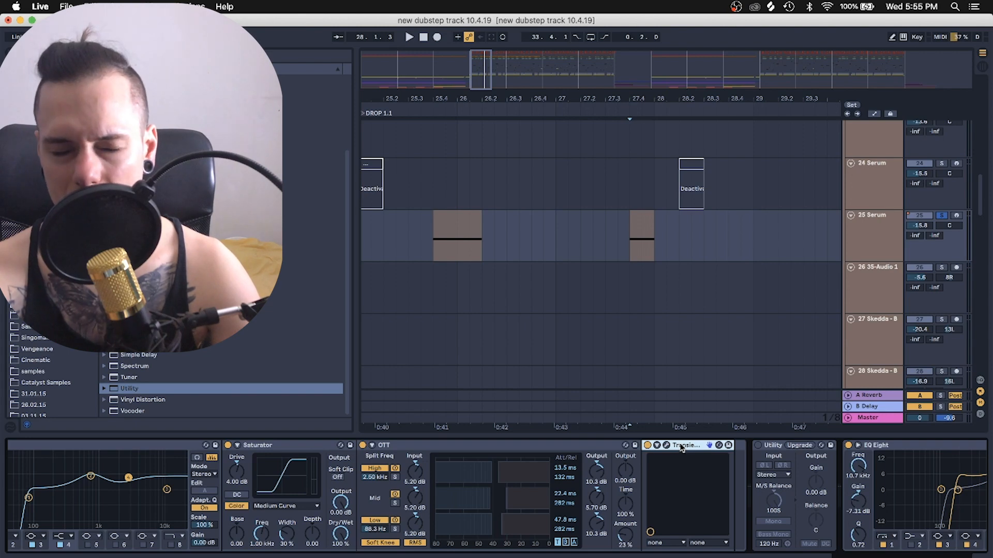
key(super+space)
key(Escape)
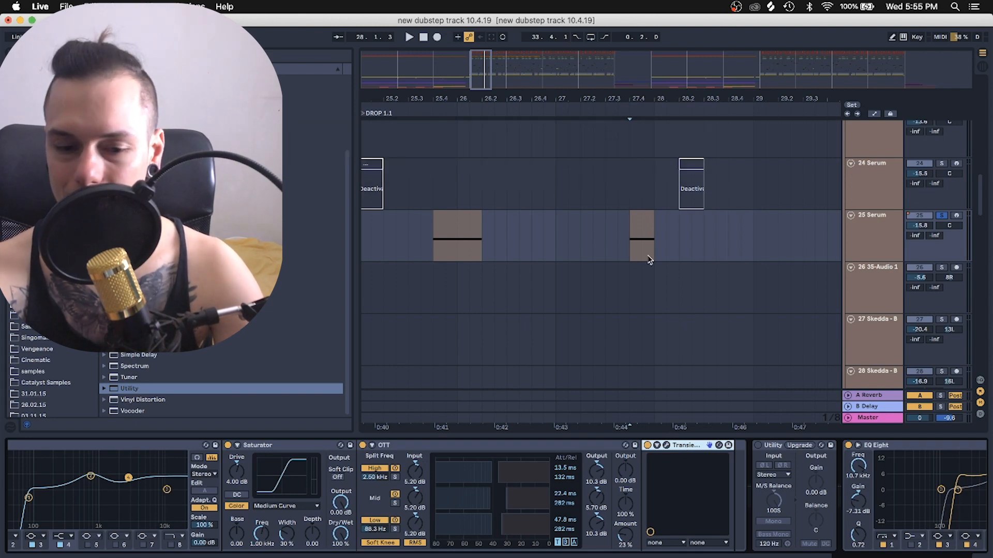
Step: Compare the Serum clip from 25.4 with the whole Wob mix rack bypassed and re-enabled, leaving the rack on
click(438, 243)
key(space)
key(space)
scroll(416, 527, left, 12)
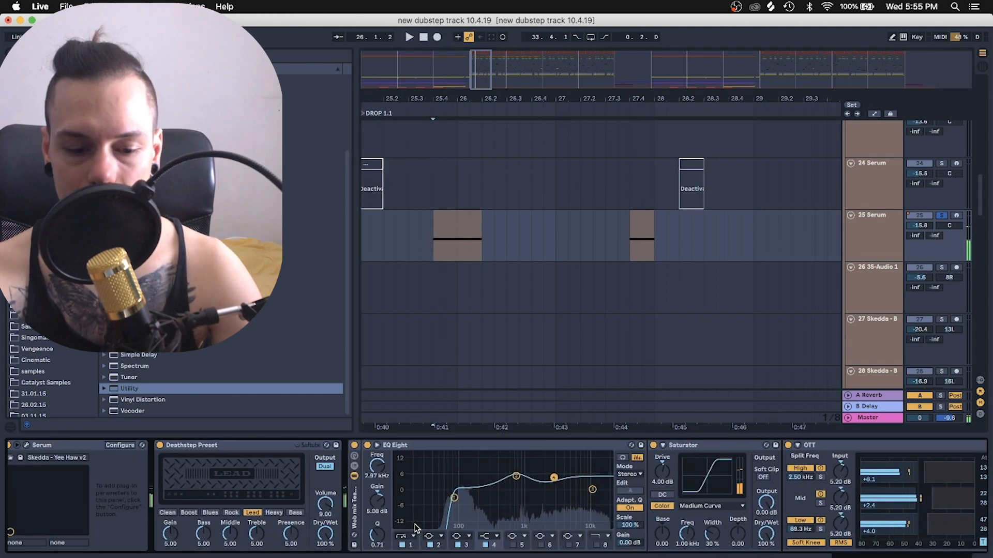
click(354, 445)
key(space)
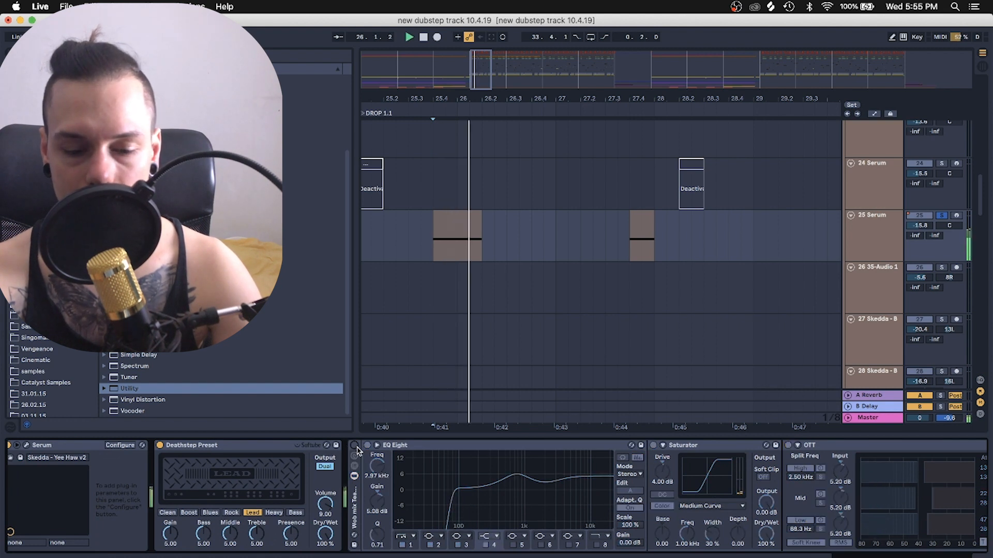
click(356, 448)
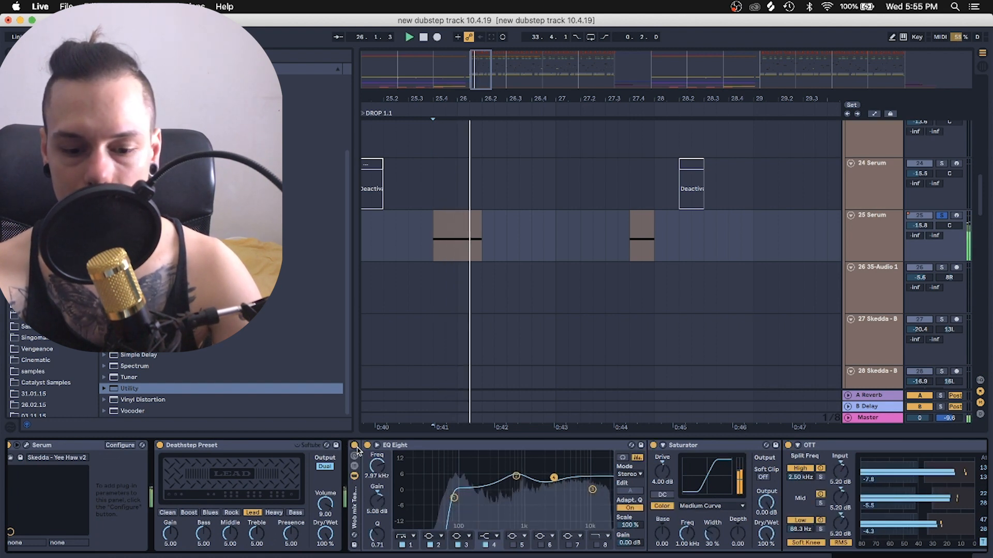
key(space)
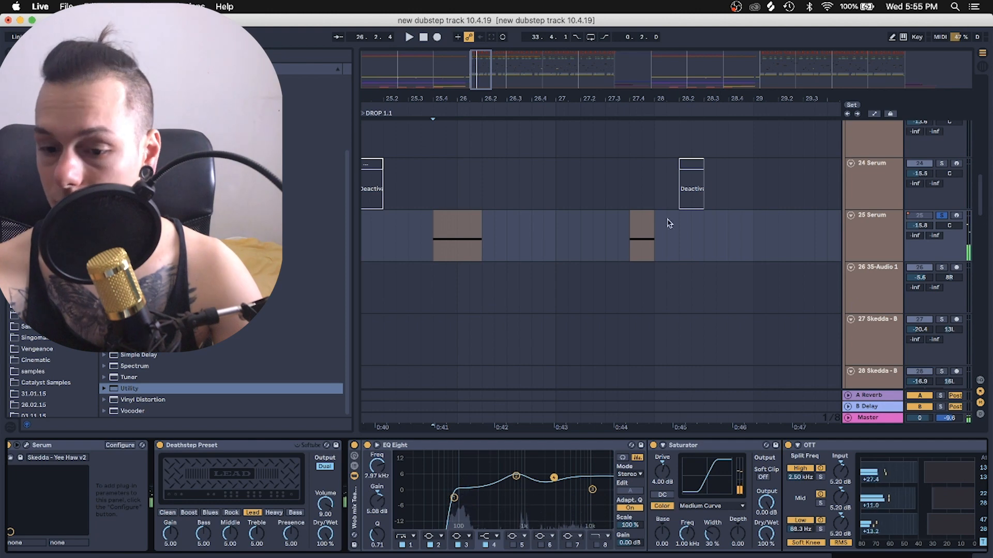
Step: Clear the Serum solo and look over the other drop tracks and the tracks above the Drop group around DROP 1.1
scroll(648, 230, down, 5)
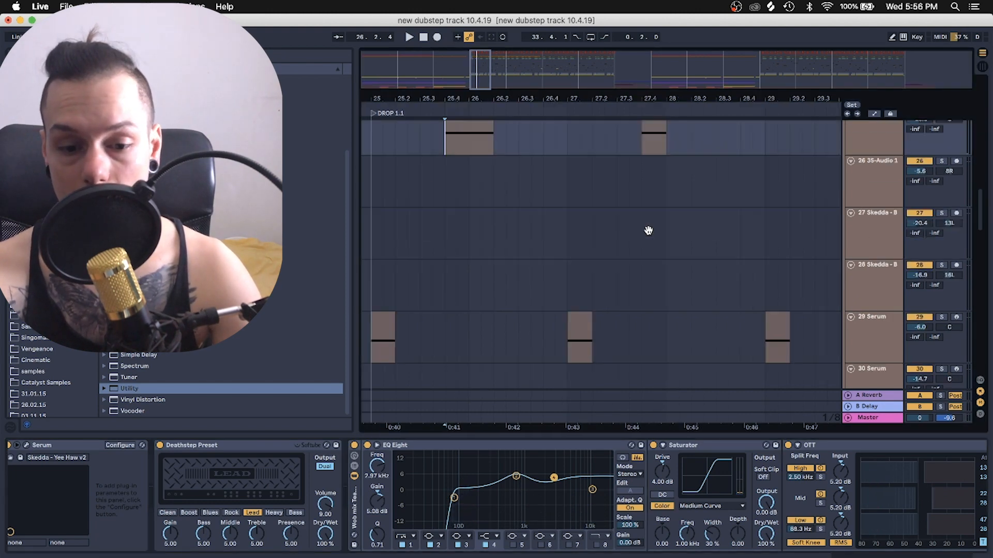
scroll(648, 230, left, 2)
scroll(648, 231, up, 15)
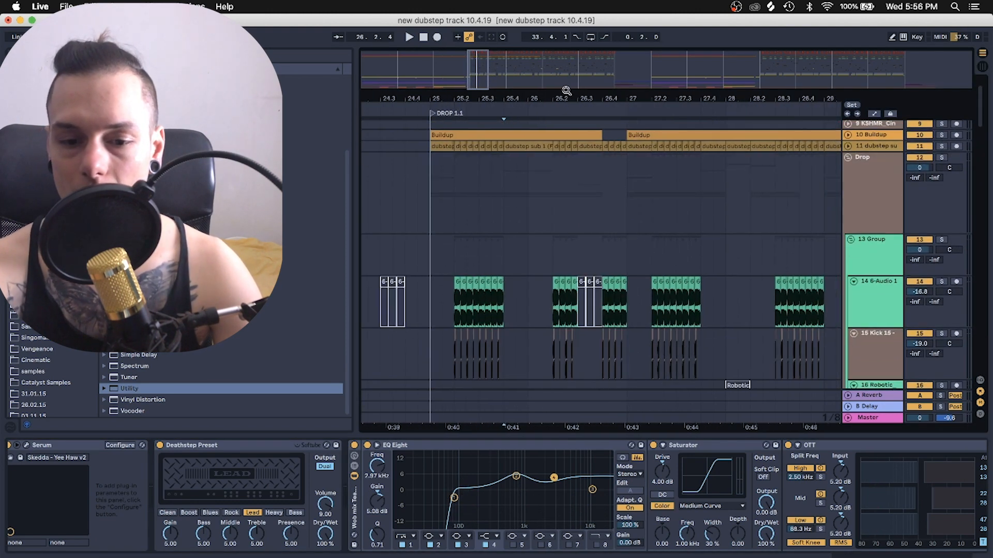
drag(570, 97, 571, 70)
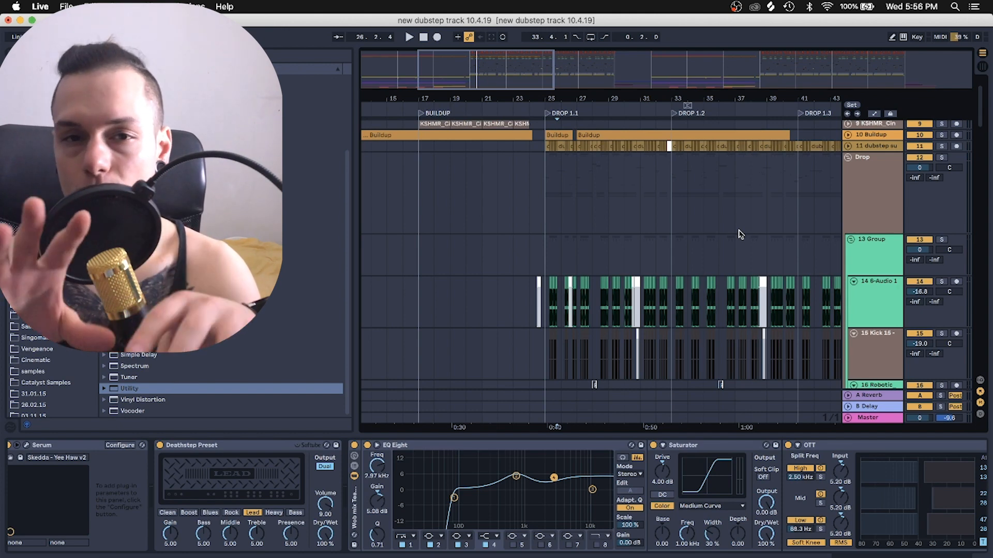
scroll(740, 234, up, 3)
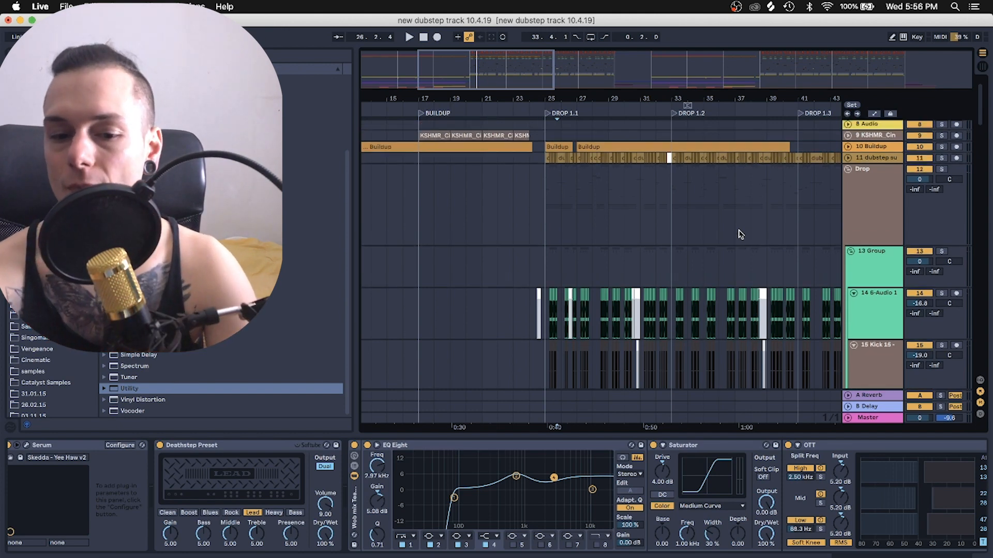
scroll(740, 233, left, 2)
scroll(740, 234, down, 5)
scroll(749, 185, right, 1)
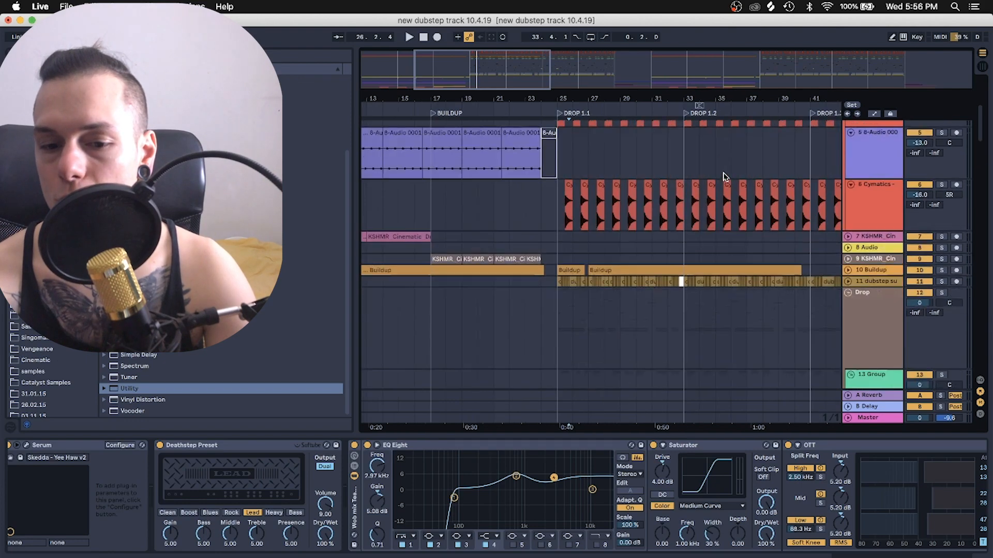
Step: Look over drop tracks 18 to 26 and the percussion tracks above, with the timeline zoomed in around DROP 1.1
scroll(804, 189, down, 6)
scroll(809, 192, right, 2)
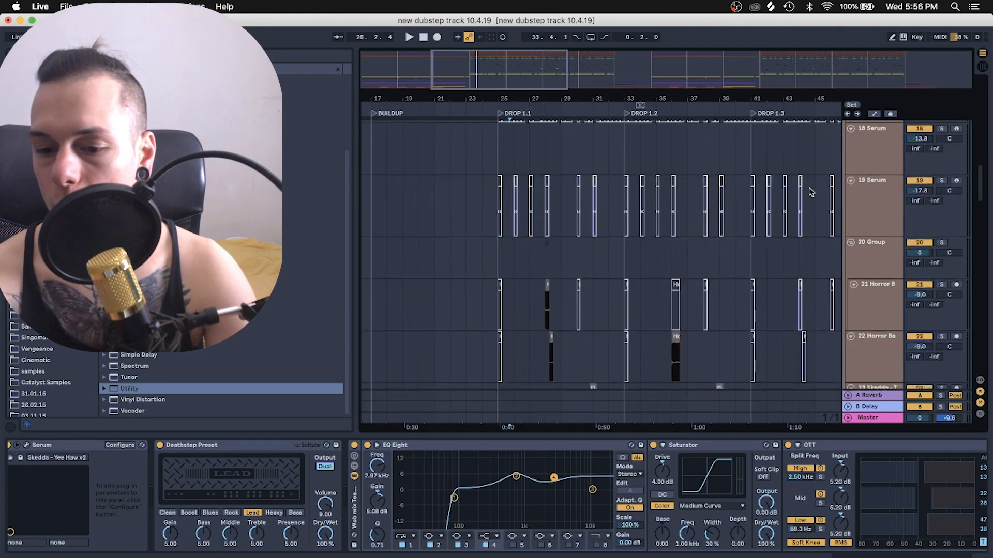
scroll(810, 192, right, 2)
scroll(811, 192, down, 2)
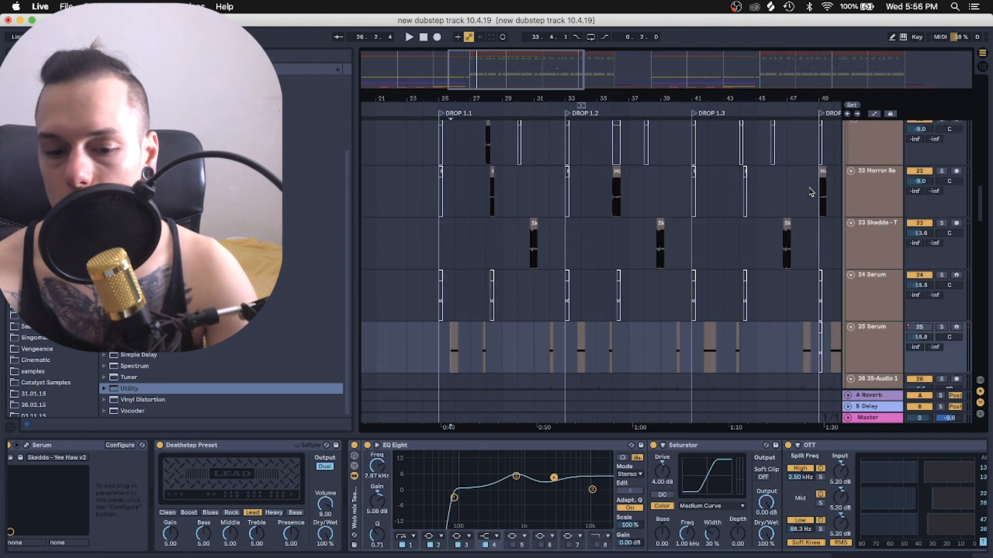
drag(499, 93, 522, 97)
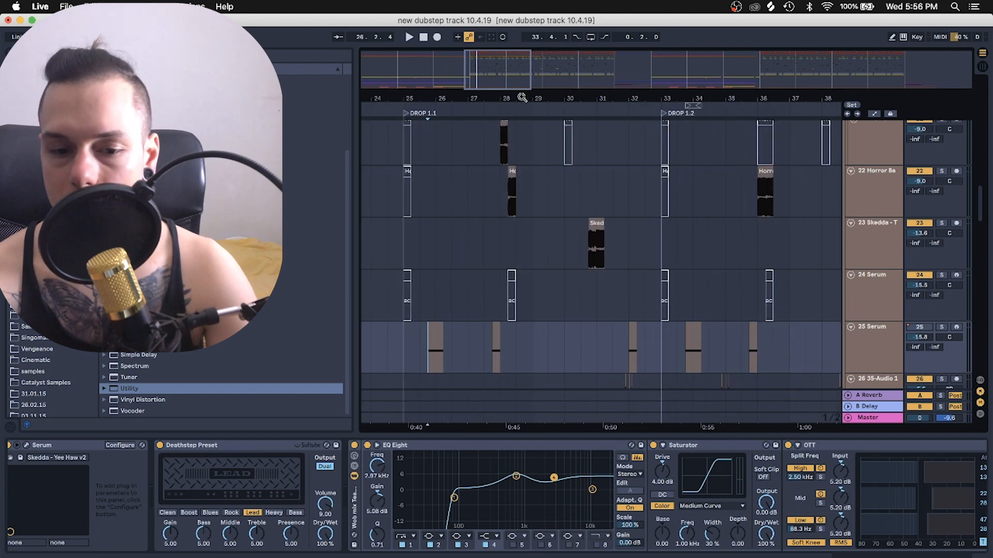
scroll(526, 264, up, 1)
scroll(526, 265, up, 10)
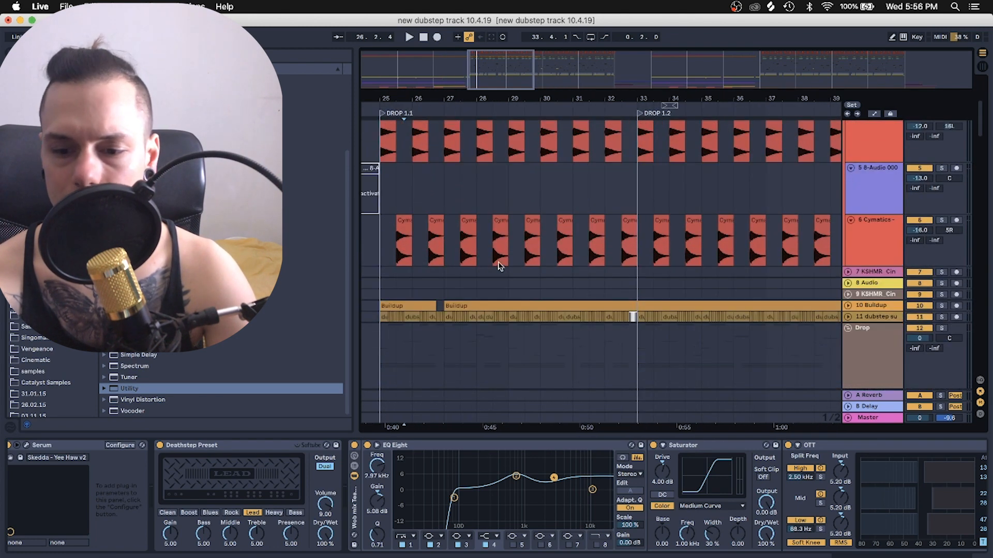
Step: Examine the EQ Eight on track 6 Cymatics and on track 4 Cymatics
click(874, 241)
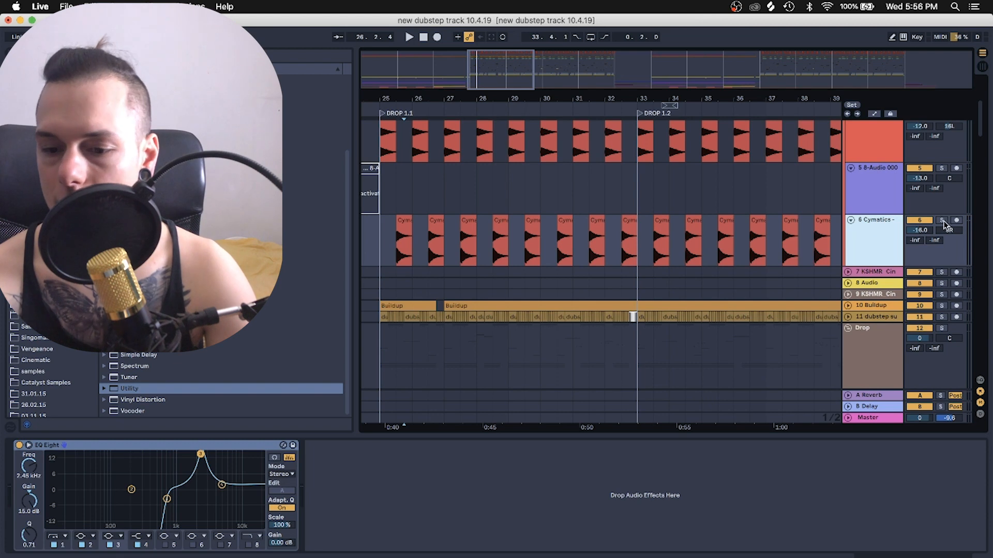
click(956, 231)
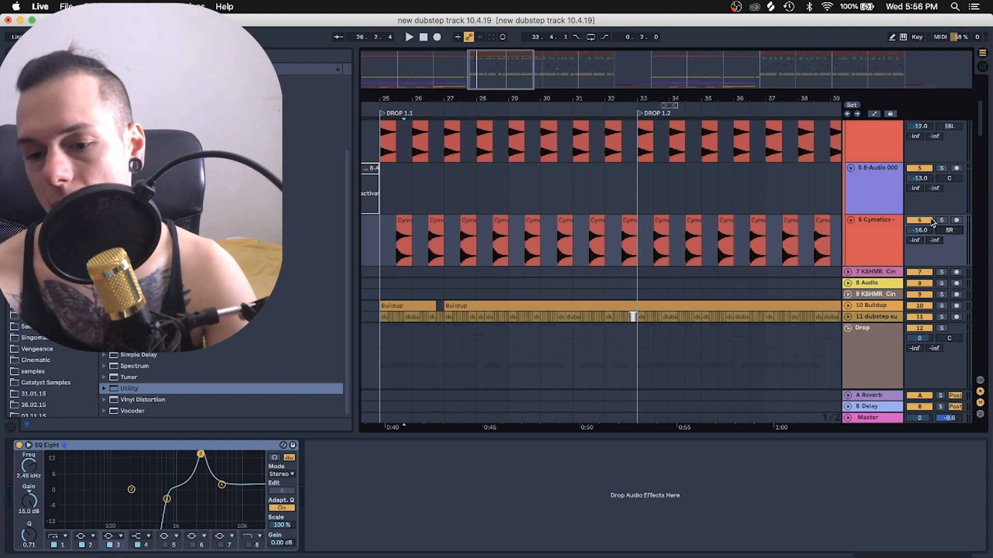
scroll(910, 220, up, 3)
click(901, 221)
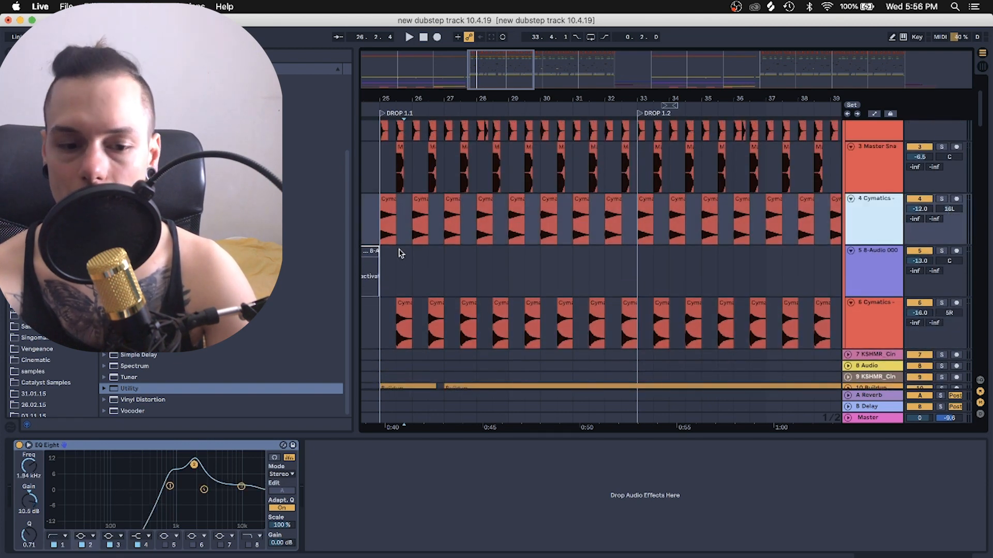
Step: Solo tracks 4 and 6 Cymatics together, audition them from 25.1.1, stop playback and clear both solos
click(381, 222)
click(941, 198)
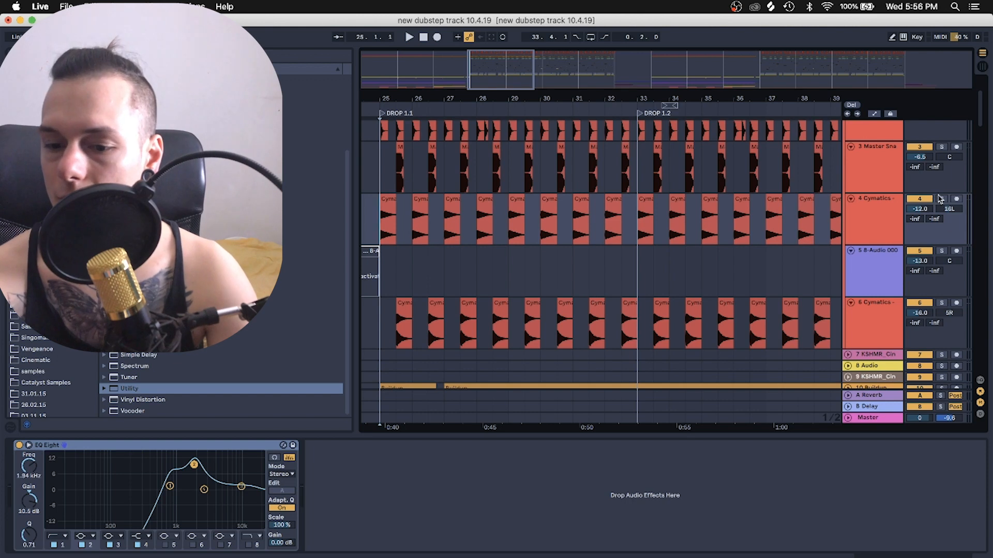
click(942, 303)
key(space)
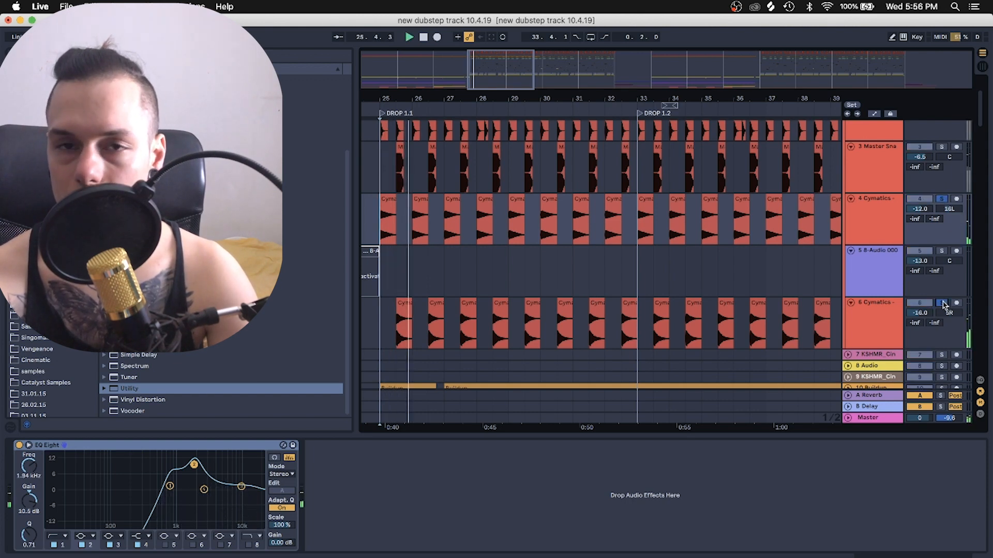
click(942, 304)
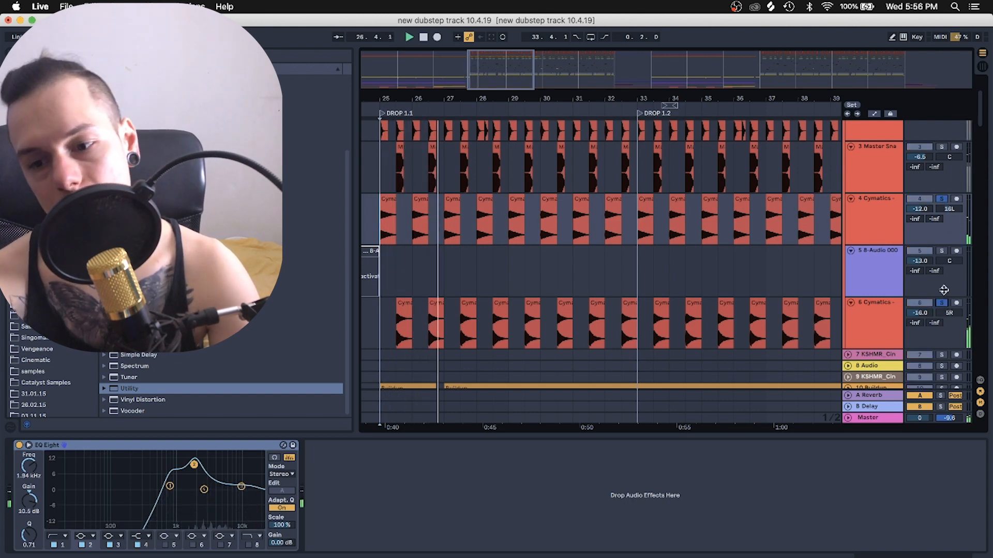
click(942, 200)
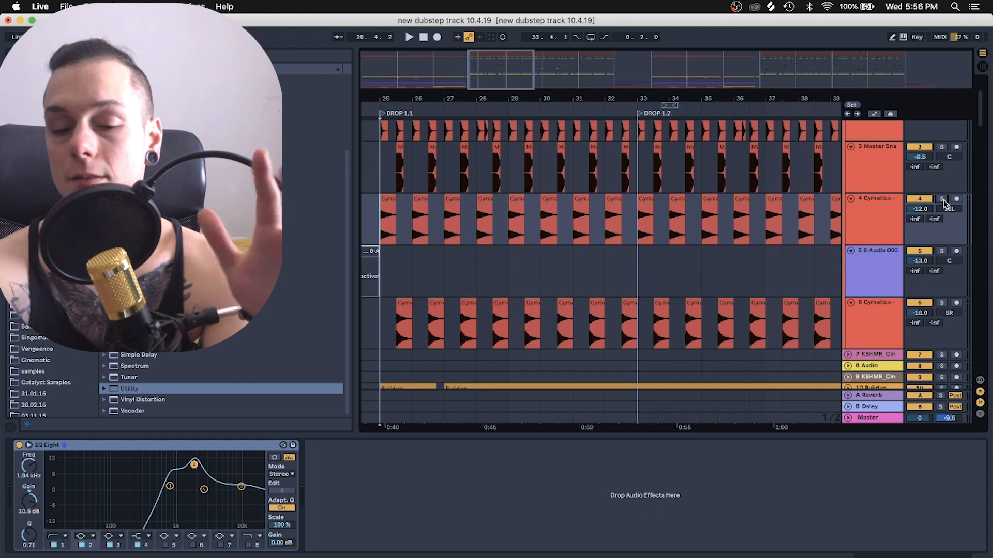
Step: Look over the drop tracks down to track 40 and back up, examining the EQ Eight and machine gun devices on the way
scroll(662, 261, down, 5)
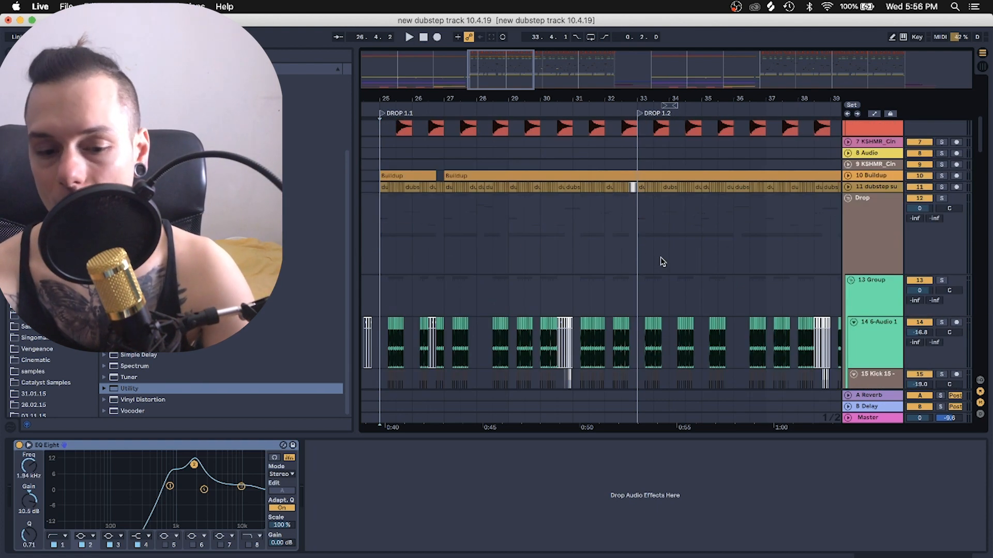
scroll(661, 259, down, 15)
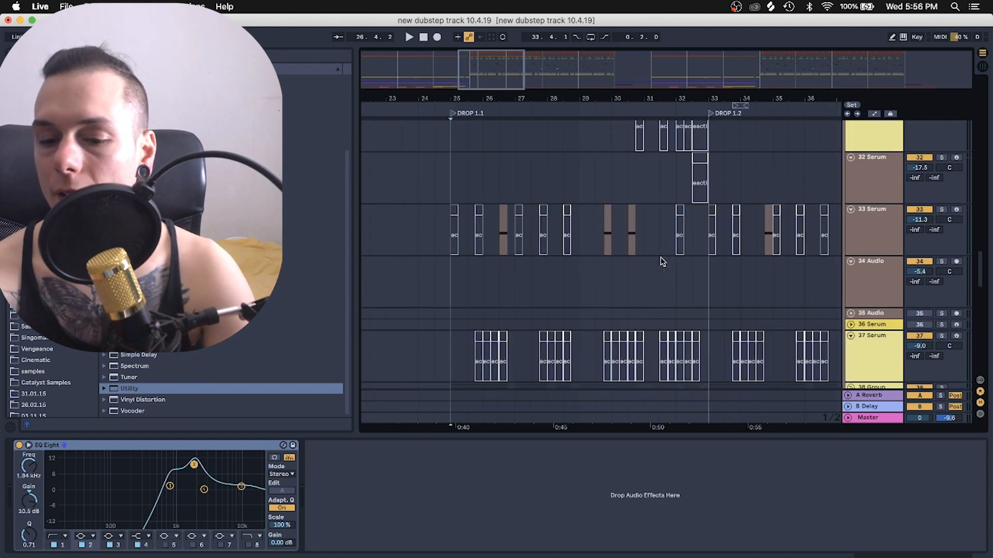
scroll(660, 255, down, 3)
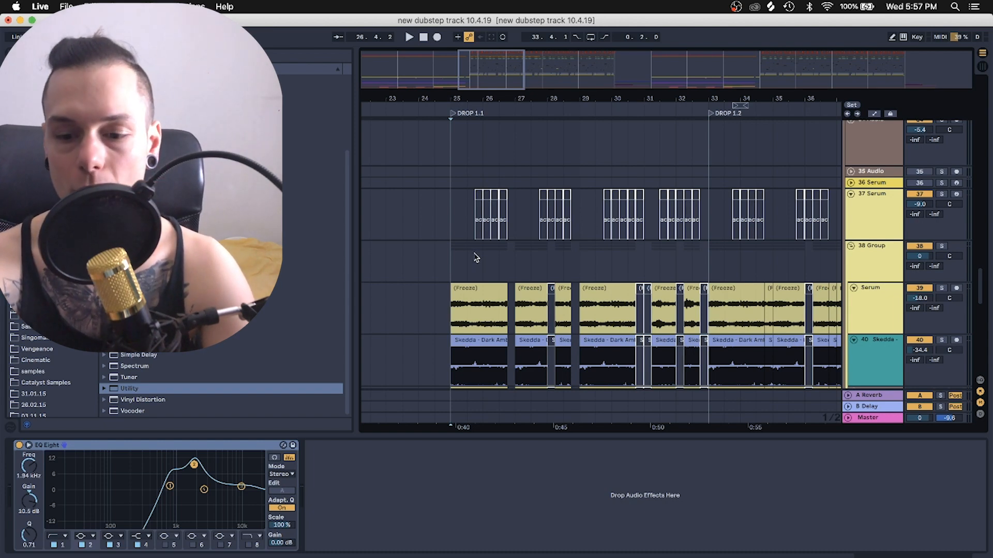
scroll(456, 260, up, 10)
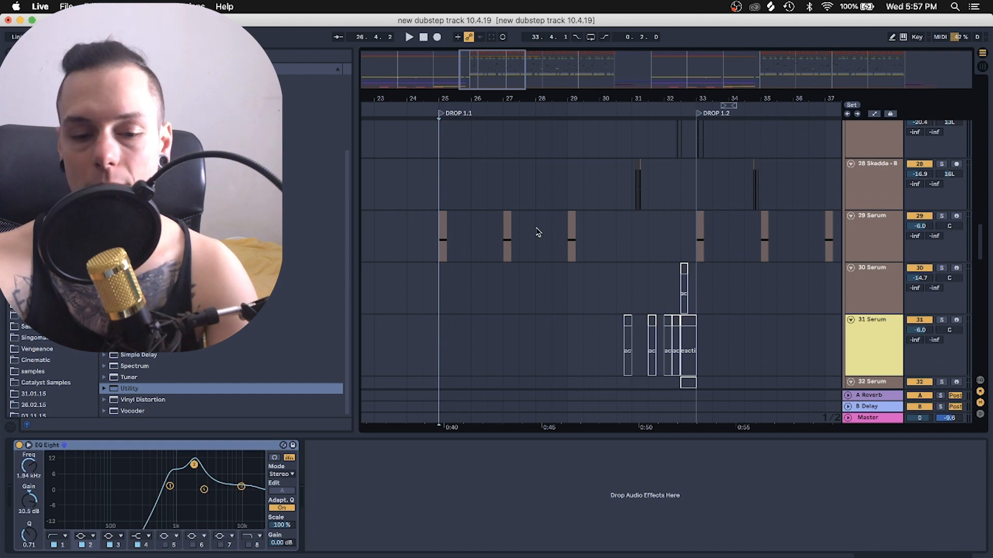
click(444, 198)
scroll(446, 199, up, 8)
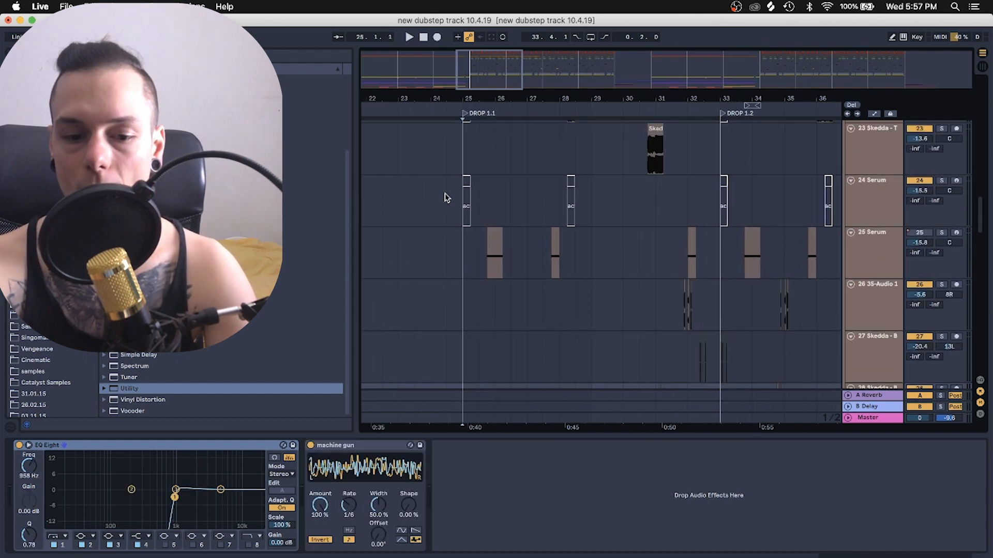
scroll(448, 199, up, 4)
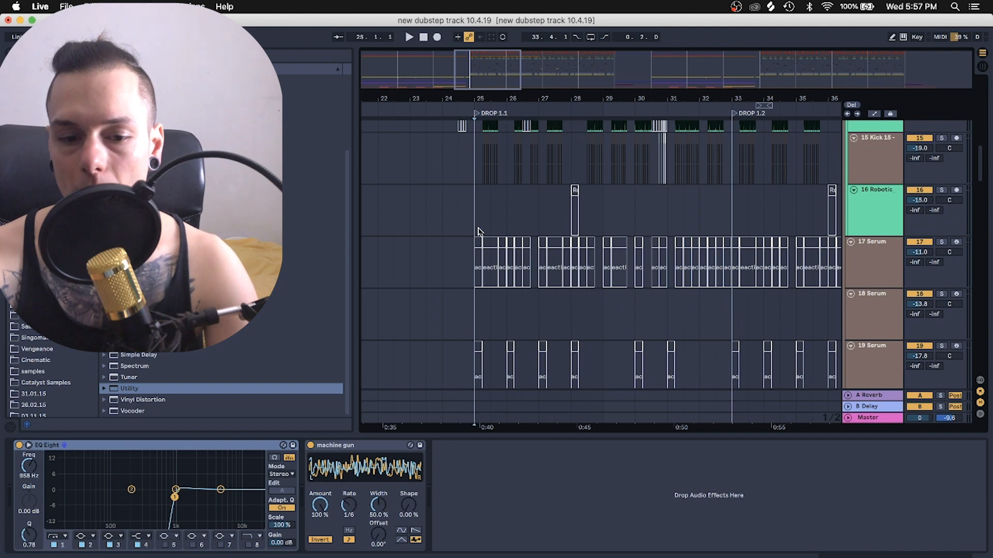
Step: Show the device chains of track 14, the 13 Group and the whole Drop group in turn
scroll(478, 228, up, 3)
click(485, 208)
scroll(485, 207, up, 3)
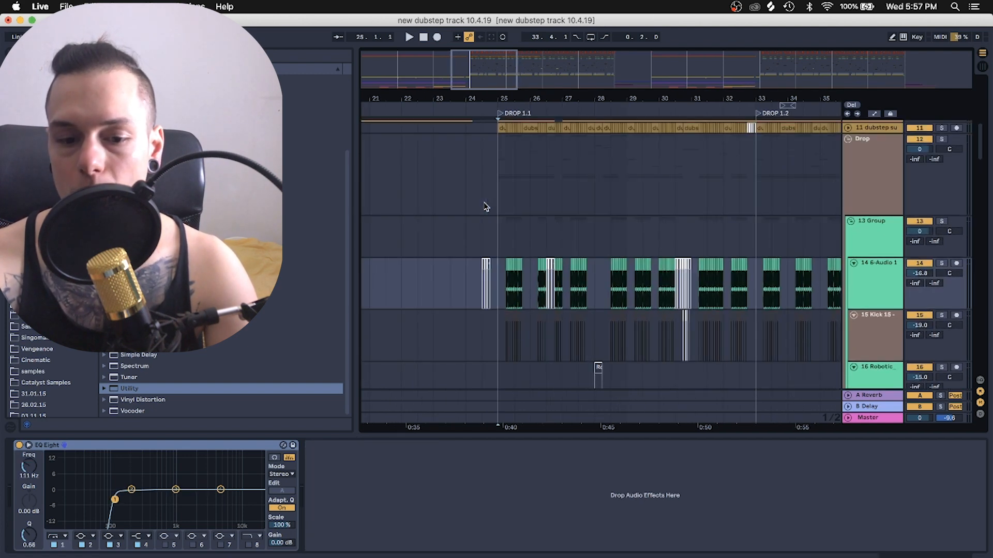
click(508, 237)
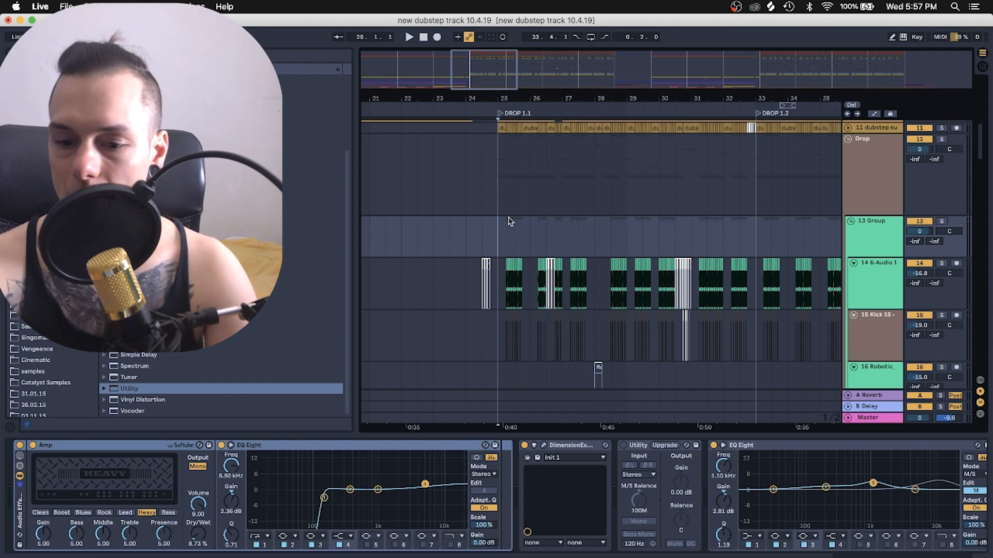
click(491, 205)
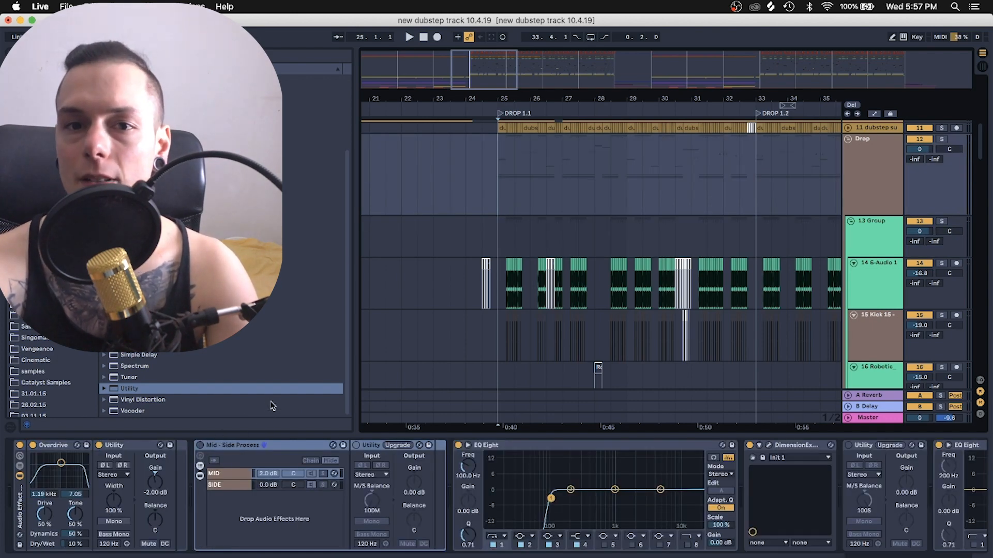
Step: Examine the Overdrive and Utility in the first effect rack on the Drop group
click(55, 446)
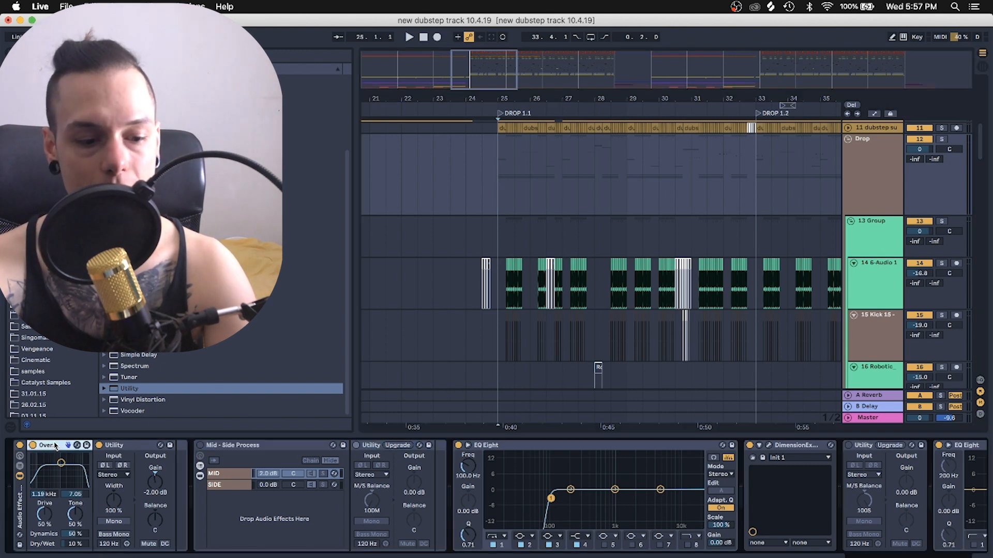
click(19, 520)
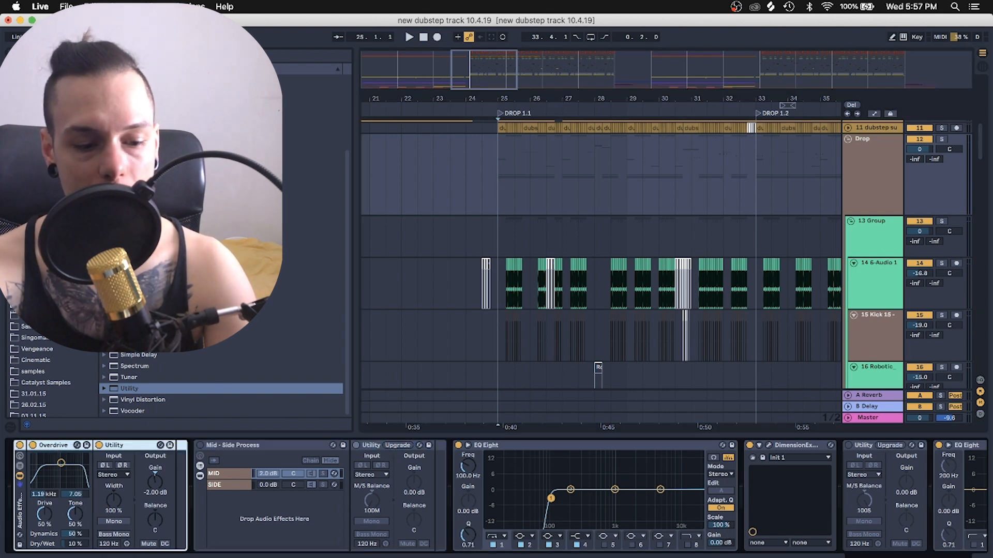
click(58, 446)
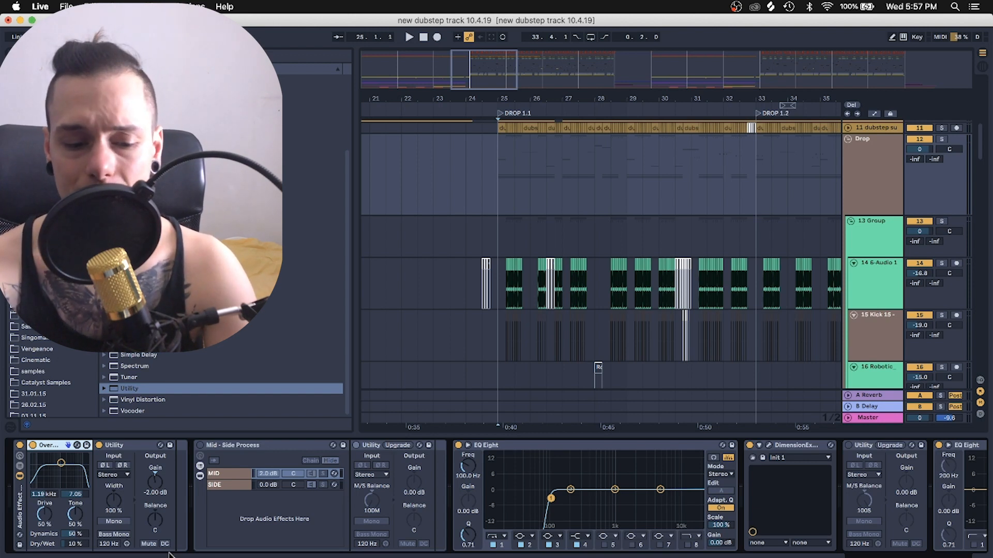
Step: Select the Mid - Side Process rack on the Drop group and pick an entry near the start of the browser's audio effects list
click(241, 447)
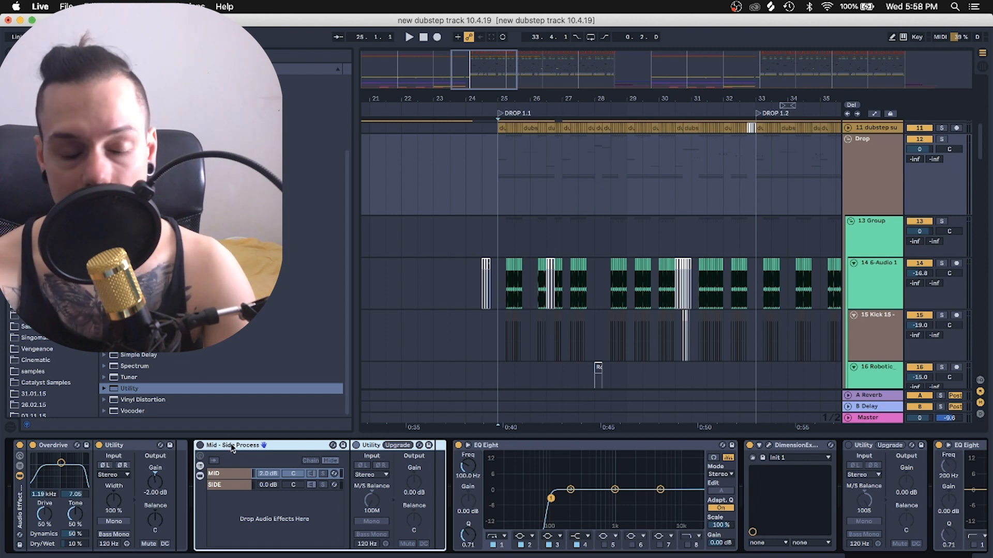
click(39, 150)
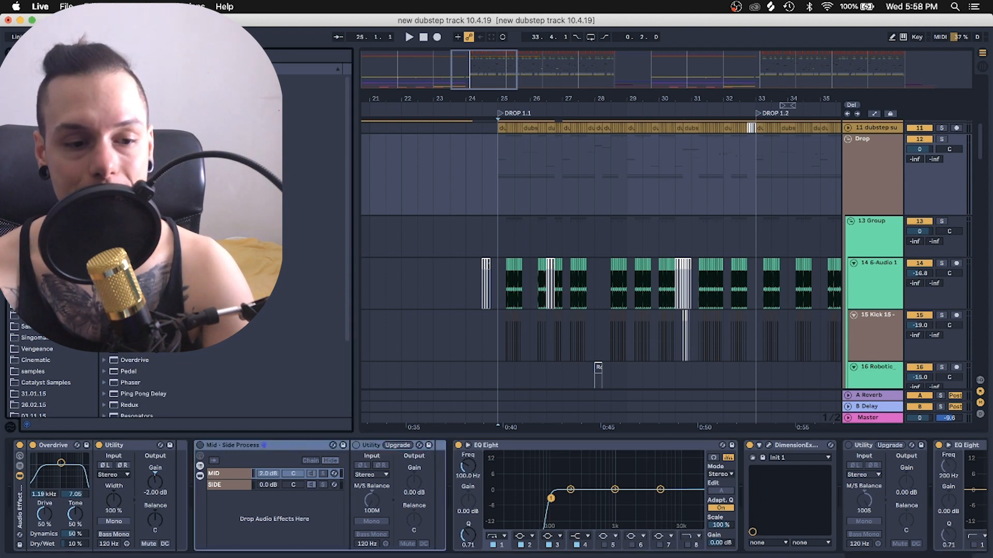
click(144, 91)
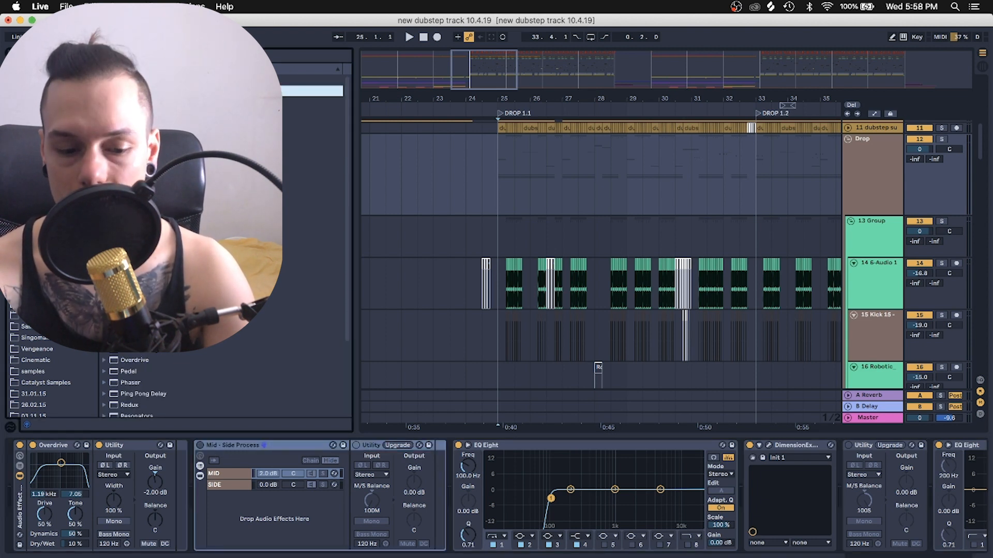
Step: Switch between the MID and SIDE chains of the Mid - Side Process rack and compare their Utility M/S balance settings
click(228, 495)
click(230, 487)
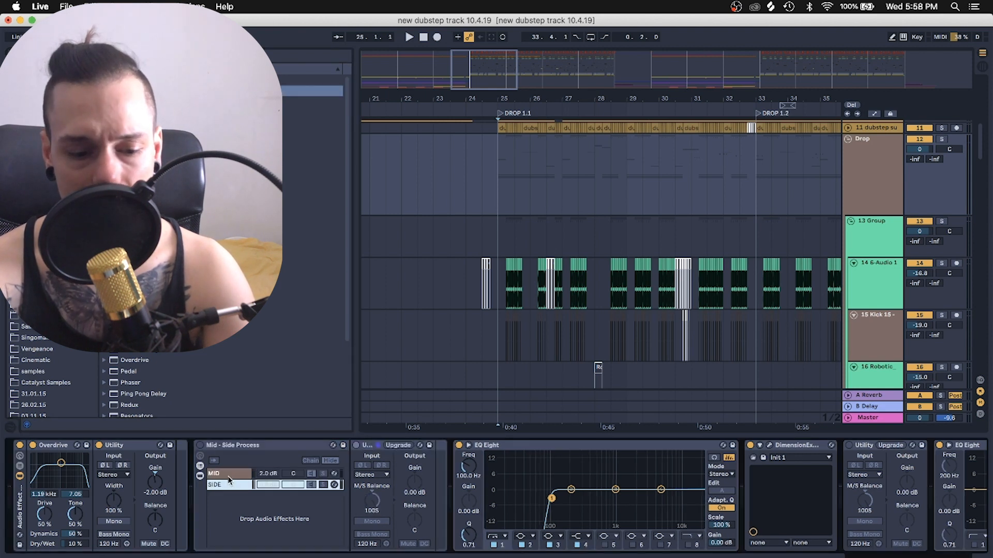
click(231, 478)
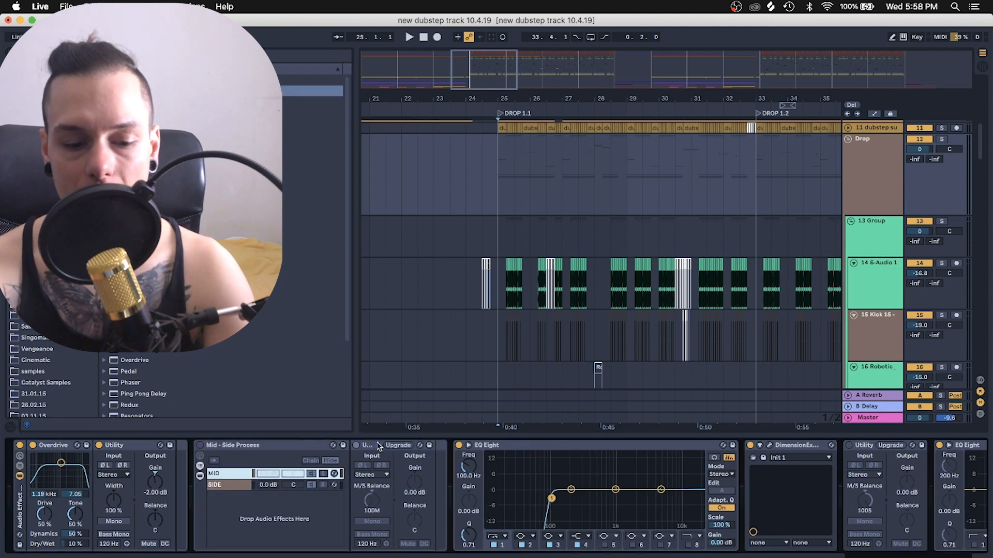
click(376, 448)
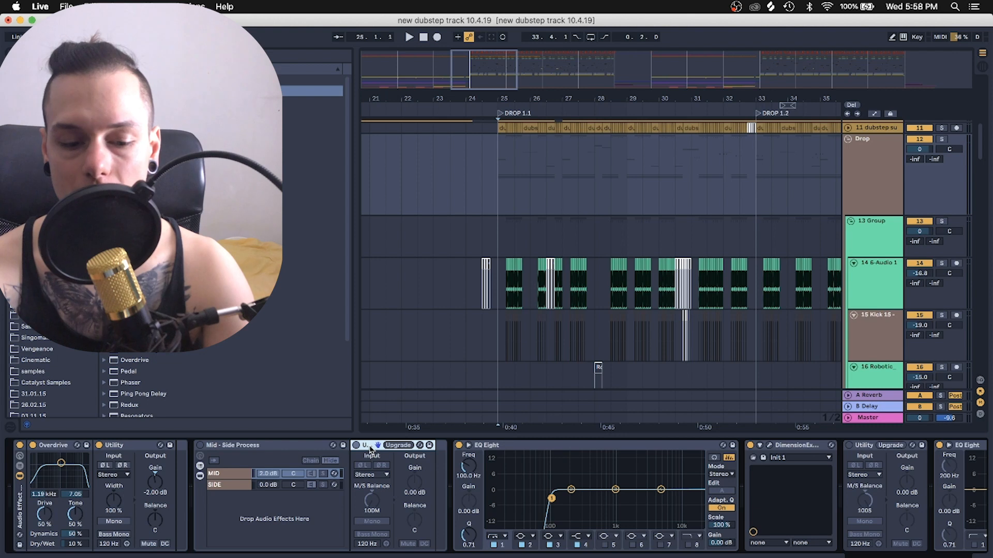
click(223, 478)
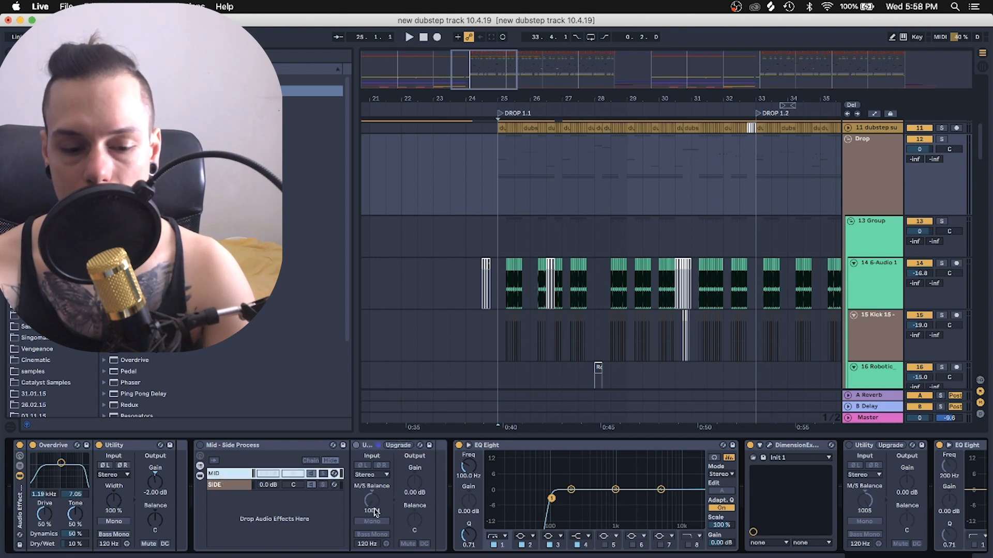
click(219, 486)
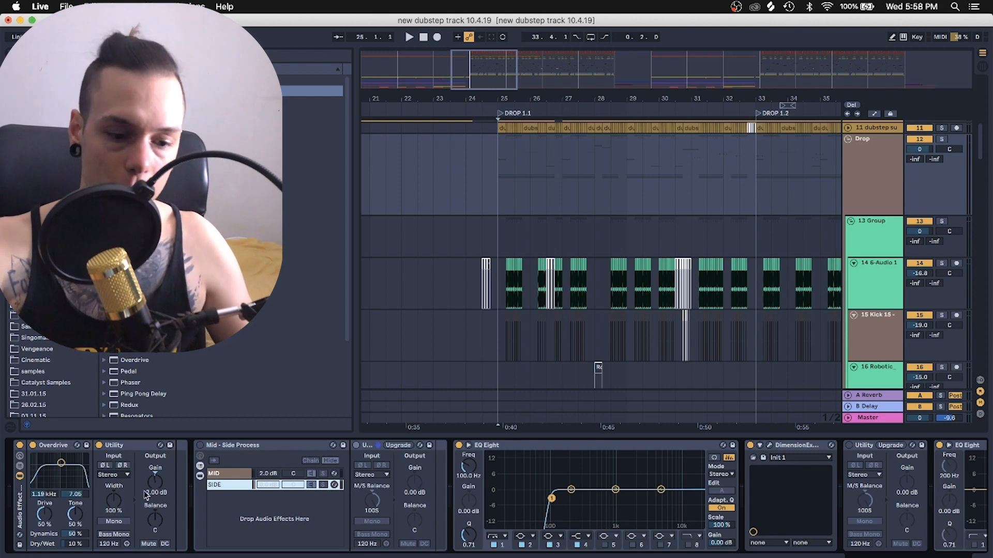
click(250, 447)
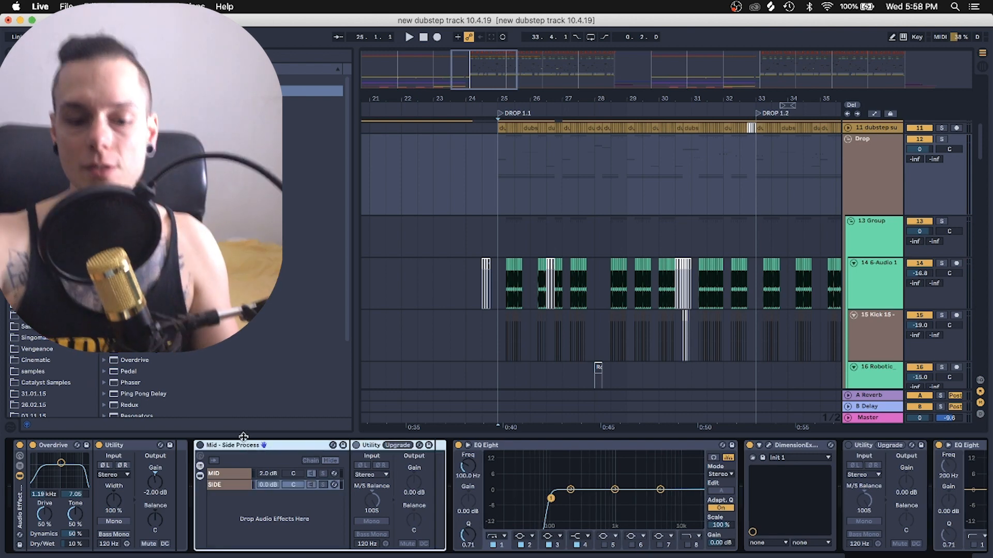
click(270, 474)
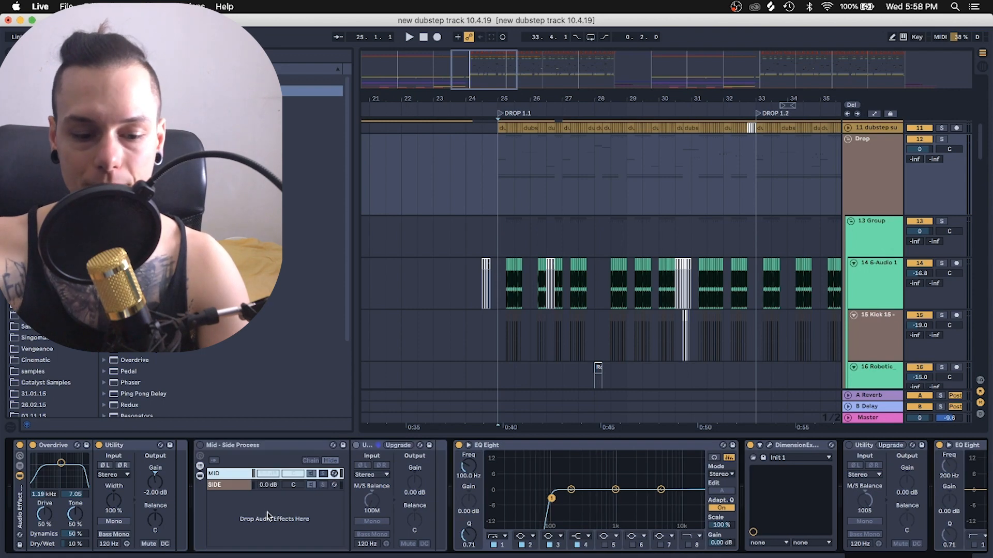
Step: Examine the EQ Eight following the Mid - Side Process rack and select the Dimension Expander
scroll(451, 515, right, 3)
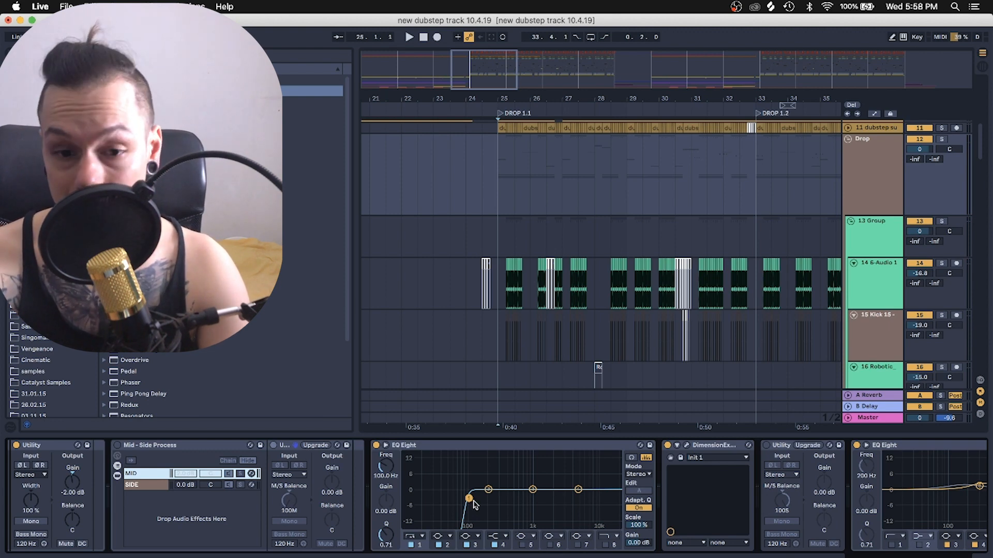
scroll(491, 517, right, 5)
click(493, 450)
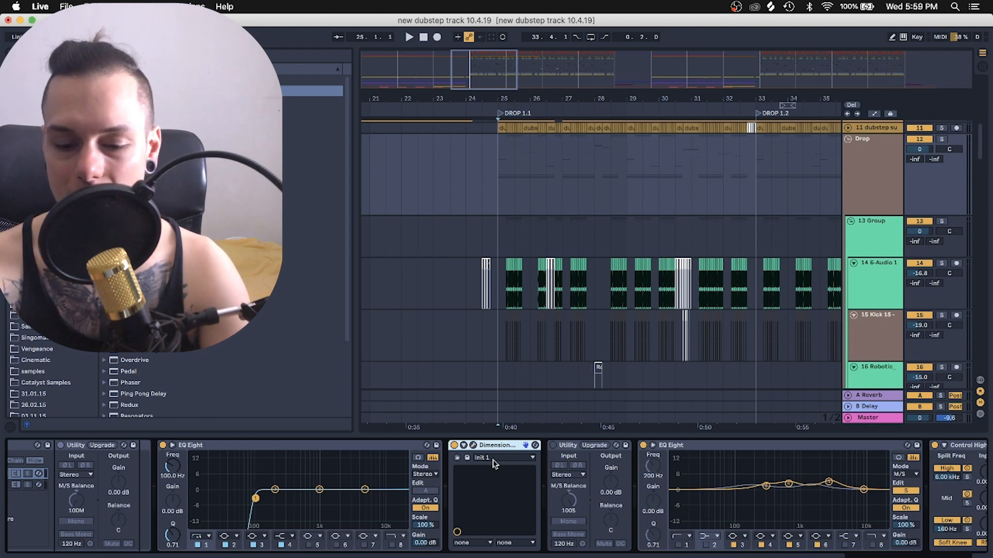
Step: Examine the active bands of the mid/side EQ Eight that follows the Dimension Expander and Utility on the Drop group
scroll(495, 489, right, 5)
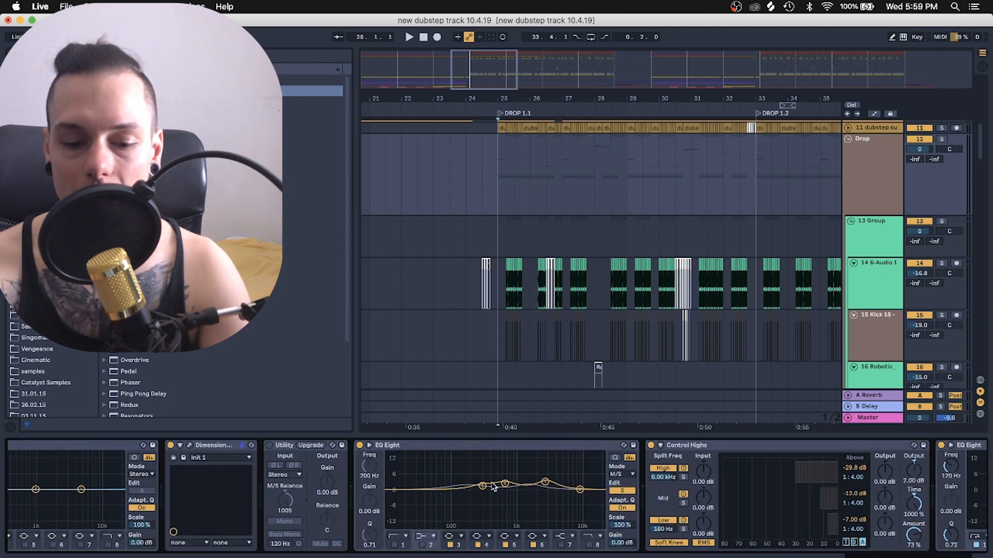
click(464, 446)
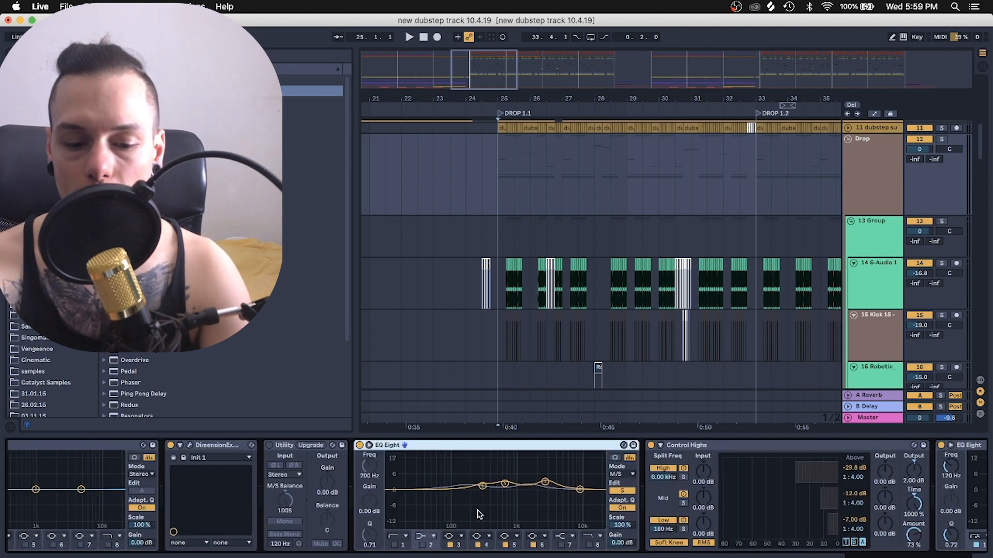
click(504, 483)
click(546, 482)
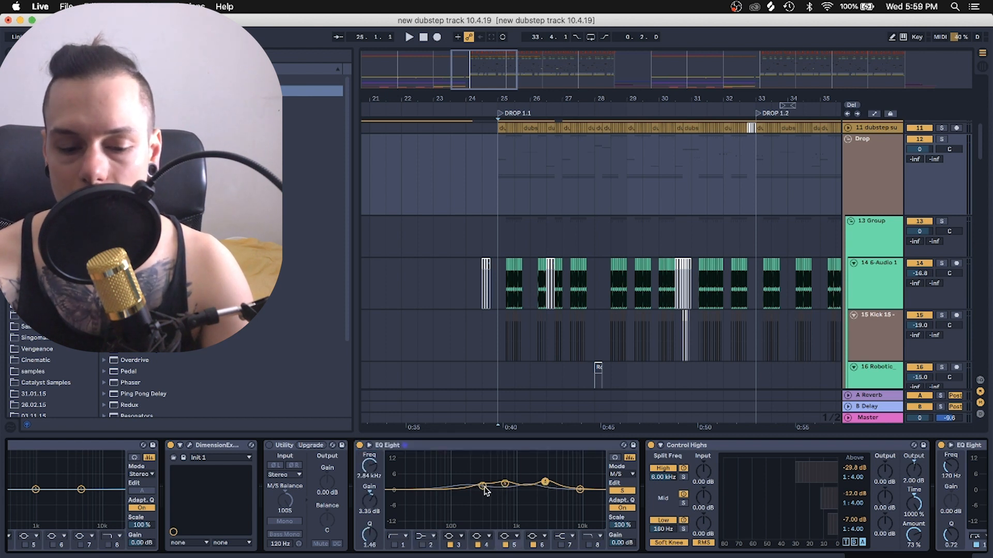
click(483, 486)
drag(505, 484, 505, 484)
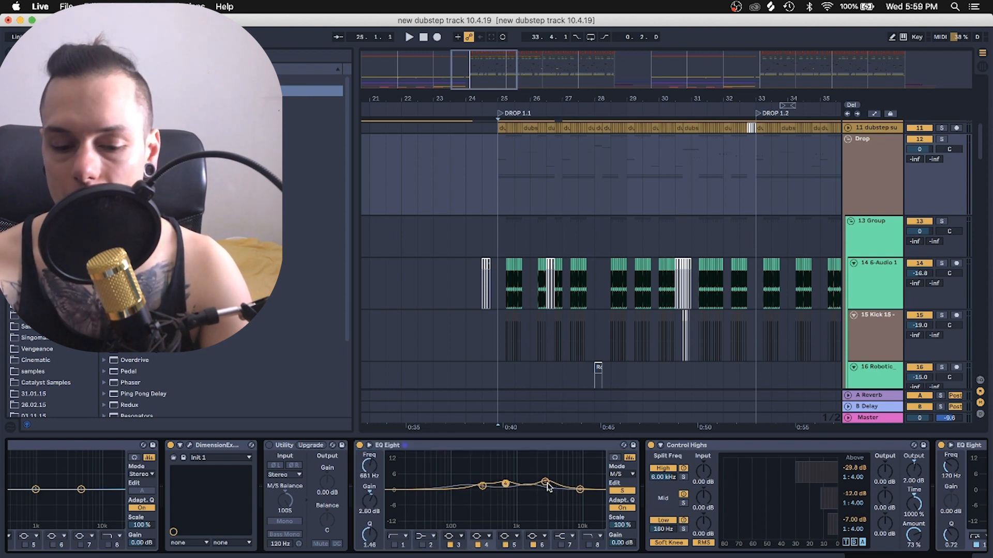
click(580, 489)
Step: Play the drop with the Control Highs compressor bypassed and re-enabled to compare, unfolding its sidechain section
scroll(540, 466, right, 5)
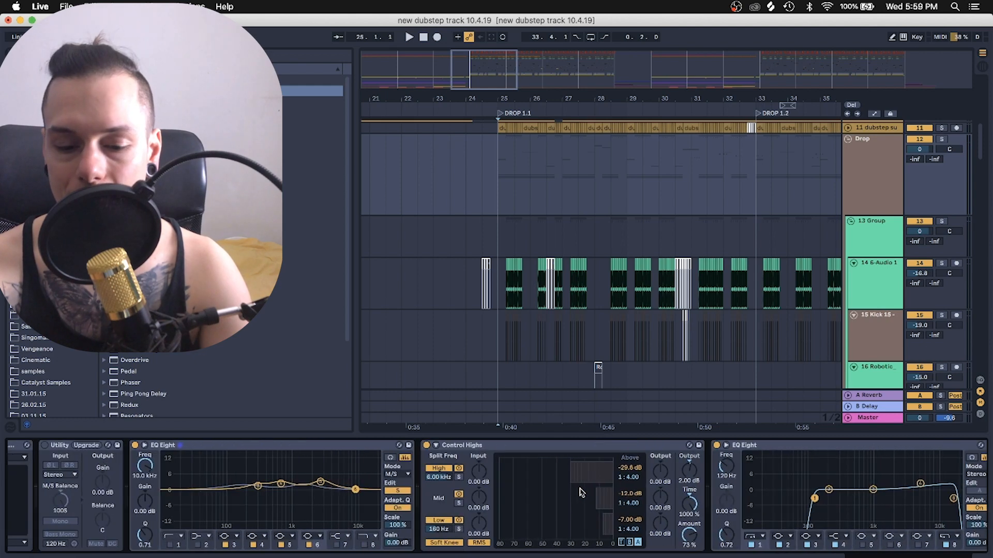
click(514, 452)
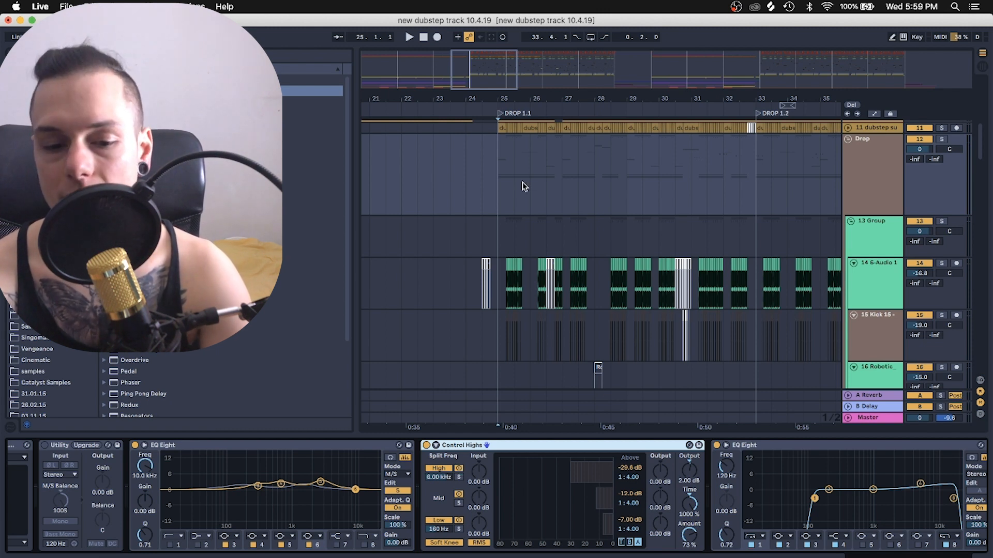
click(426, 446)
key(space)
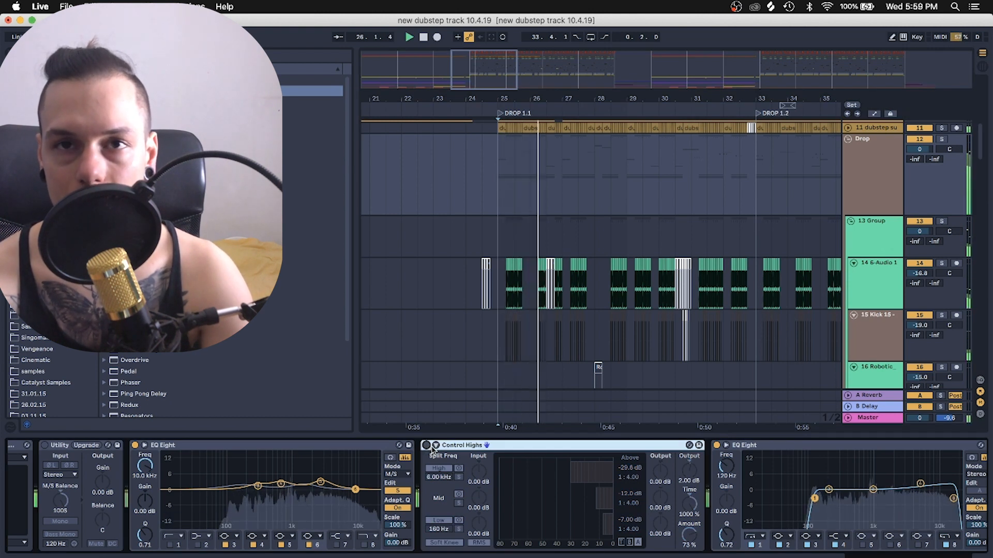
click(435, 445)
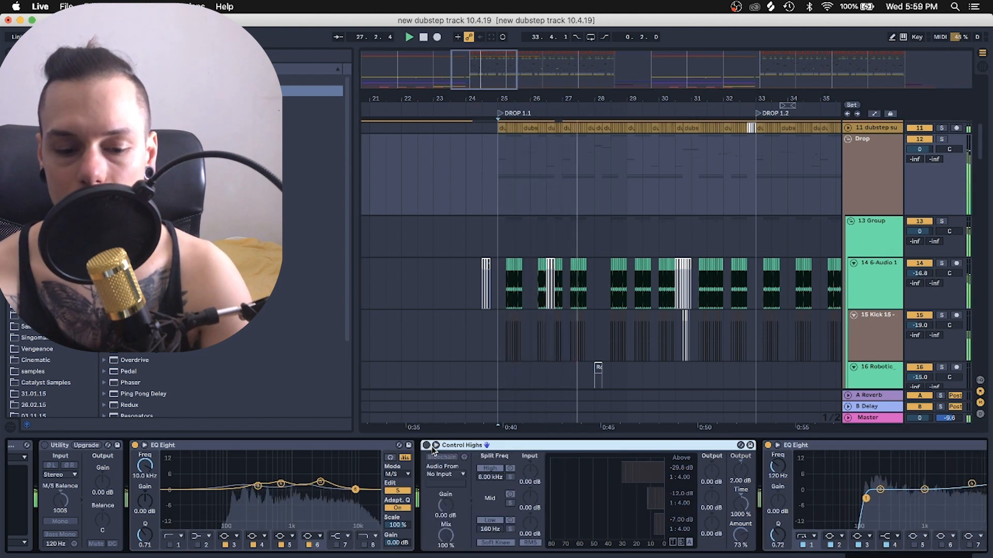
click(426, 446)
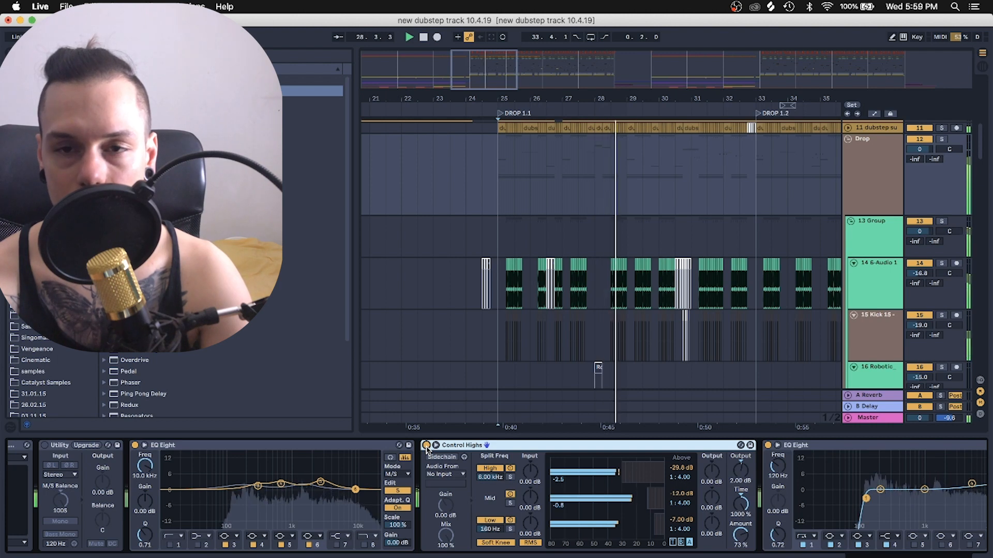
key(space)
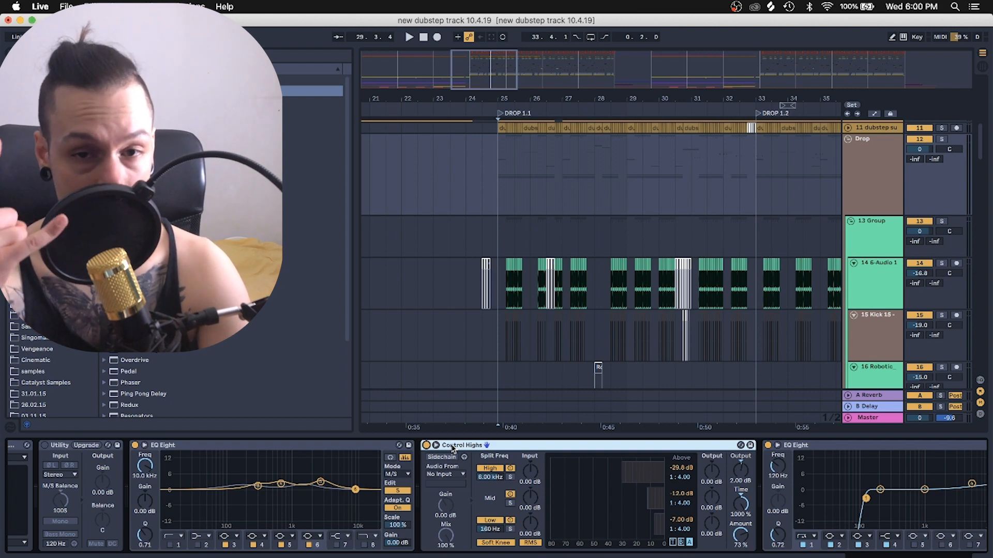
Step: Examine the high-frequency boost band of the EQ Eight after Control Highs and select the Sidechain Compressor
scroll(626, 496, right, 10)
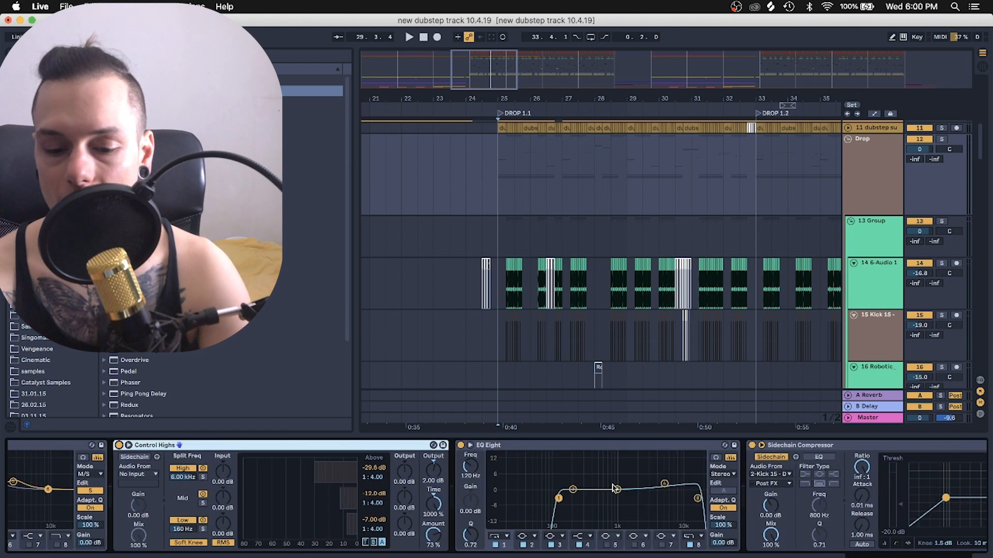
click(510, 445)
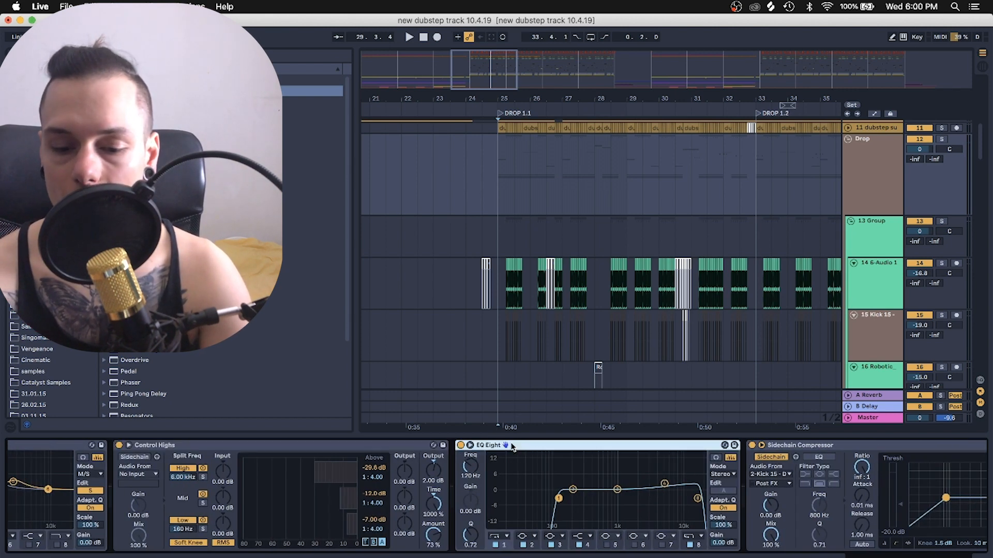
click(664, 484)
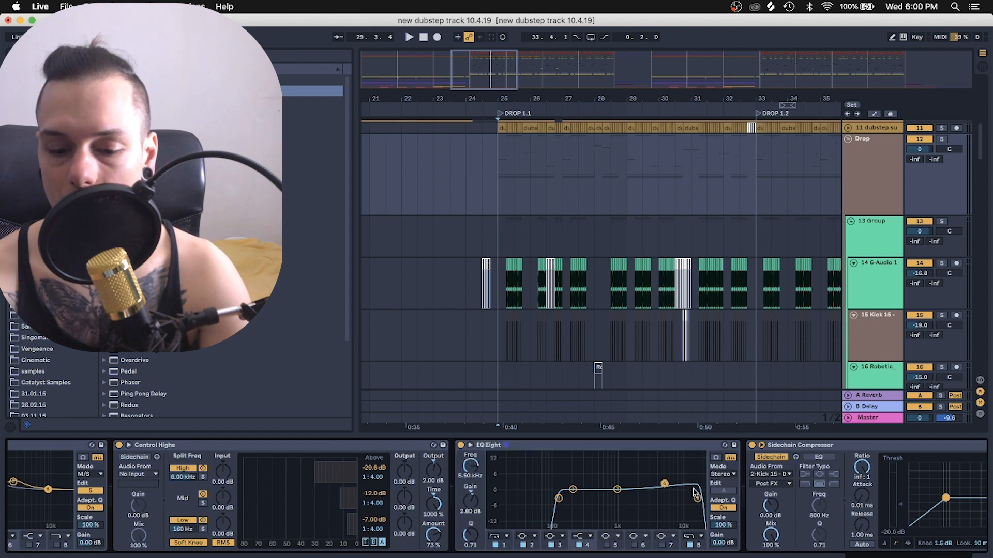
click(180, 446)
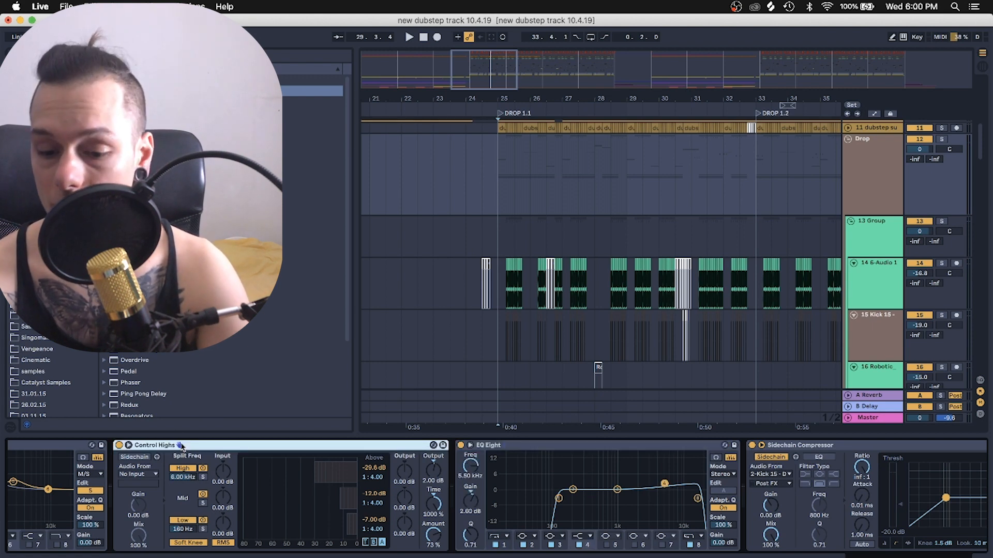
scroll(273, 478, right, 5)
click(653, 446)
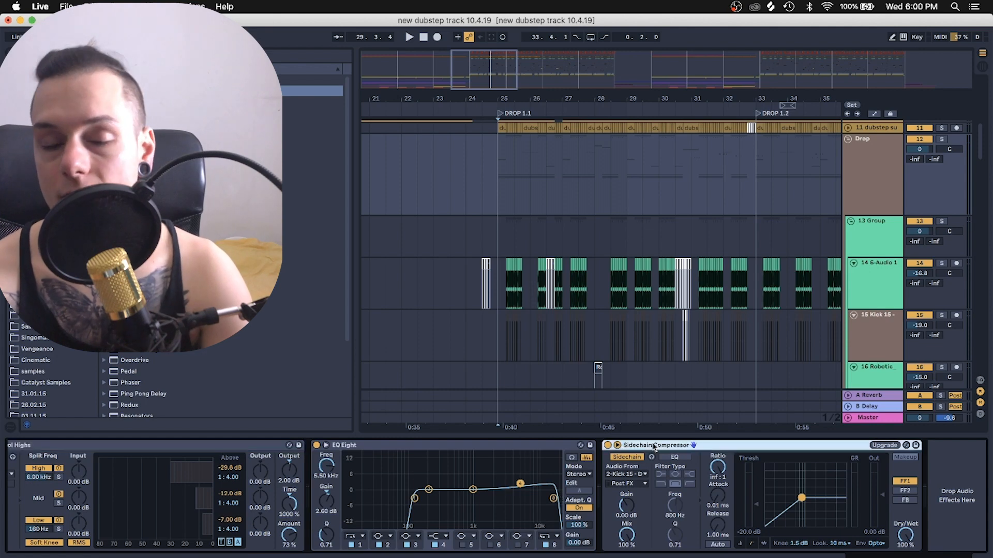
Step: Zoom the arrangement out to show all the drop sections and set the playback start to DROP 1.1 on the Drop group
drag(599, 101, 598, 67)
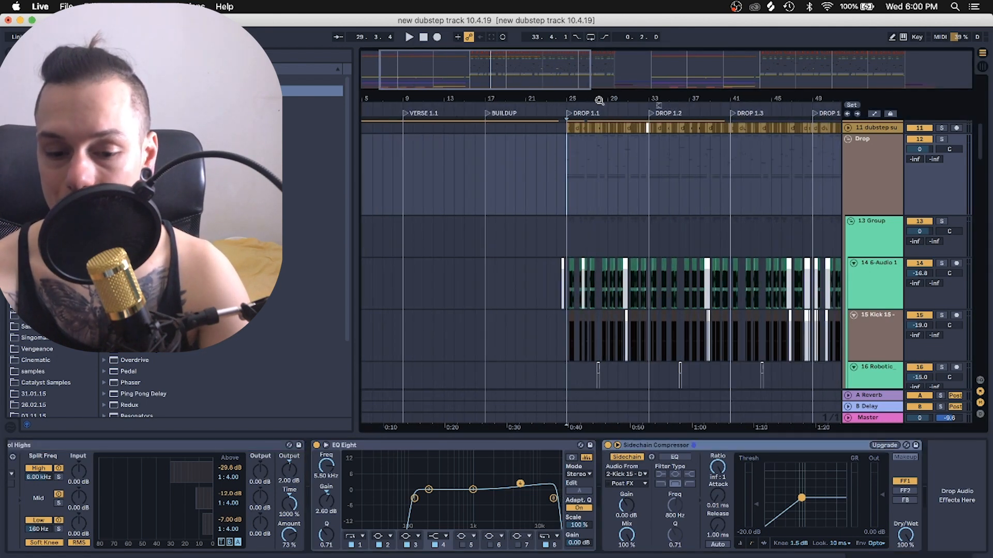
scroll(594, 348, right, 5)
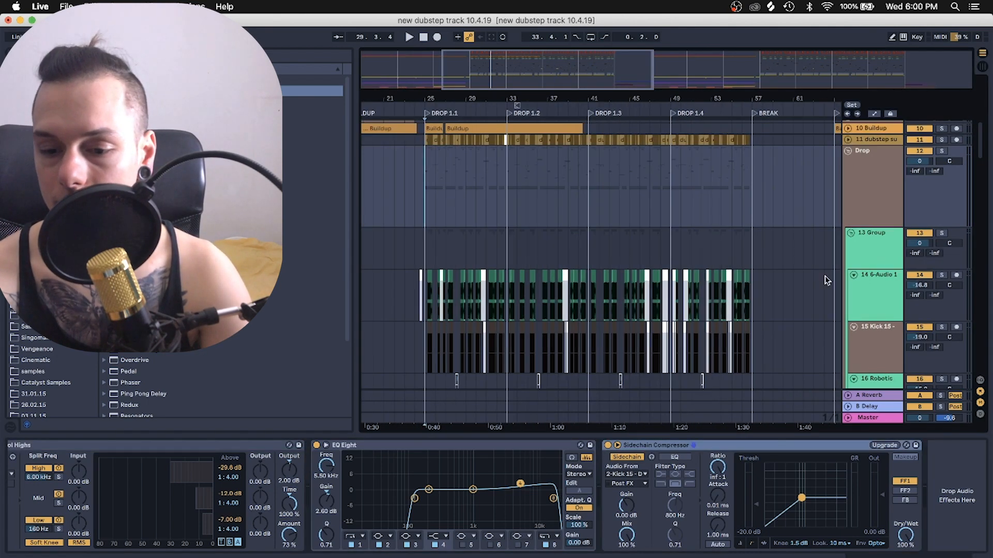
click(861, 250)
click(600, 180)
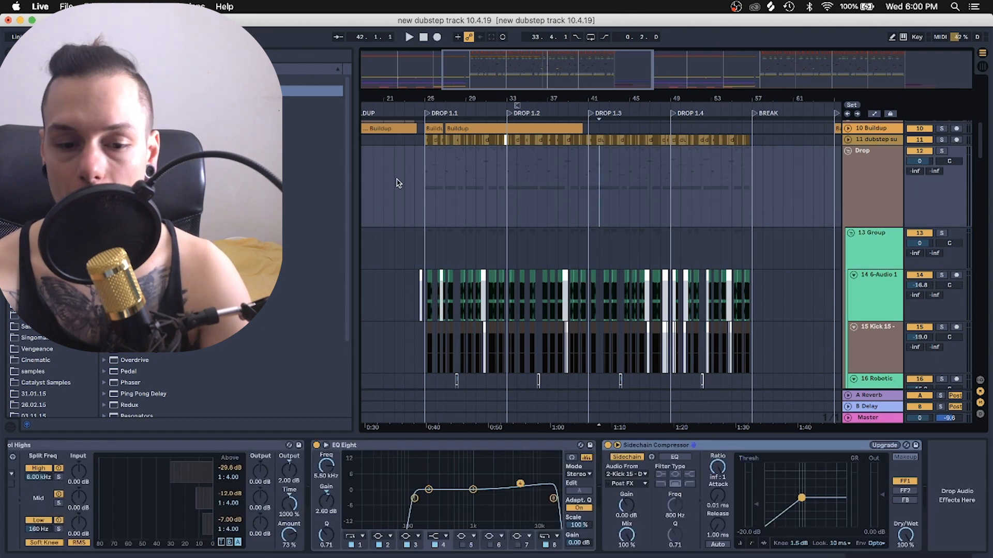
click(424, 191)
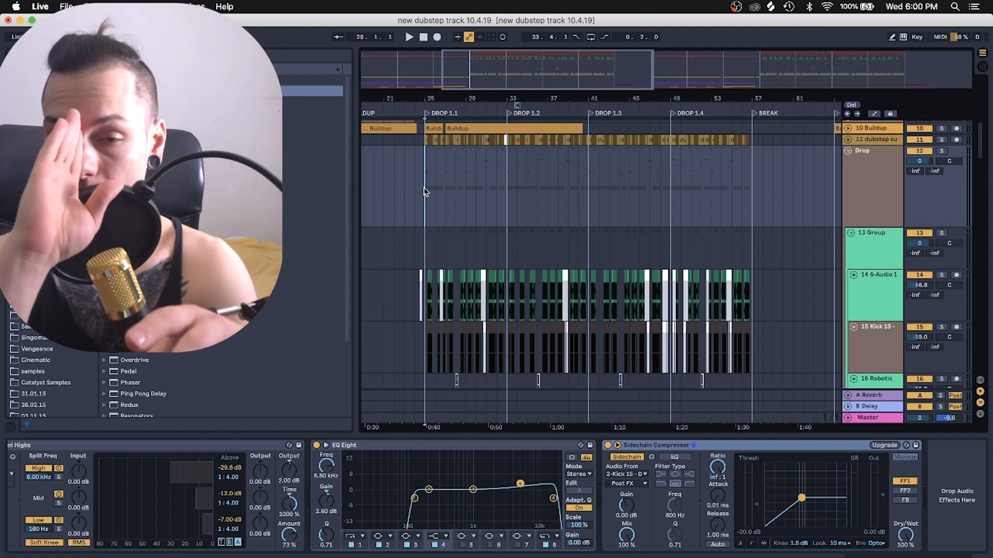
Step: Look through the tracks inside the Drop group, from the kick layers down to the Serum tracks and back
scroll(624, 217, down, 10)
scroll(624, 217, left, 3)
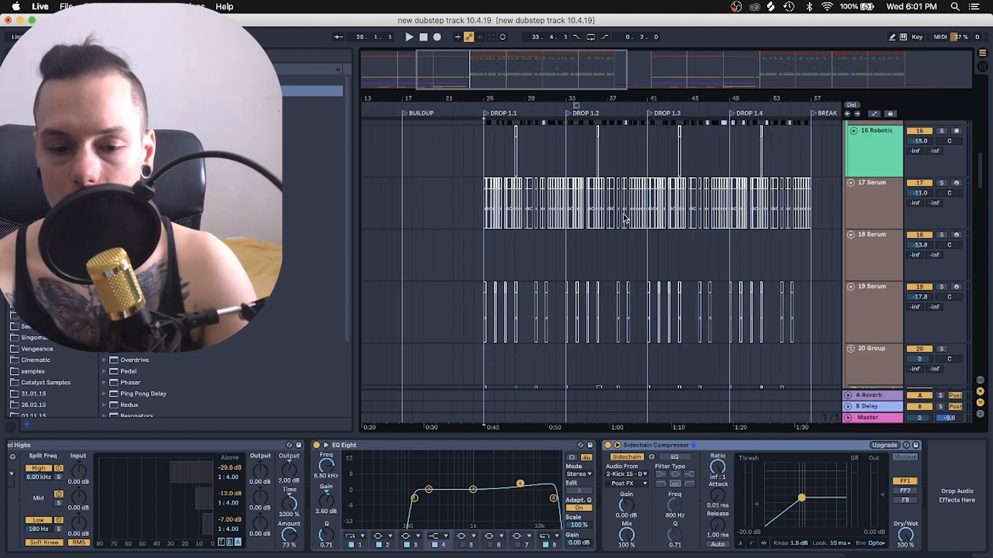
scroll(625, 217, up, 3)
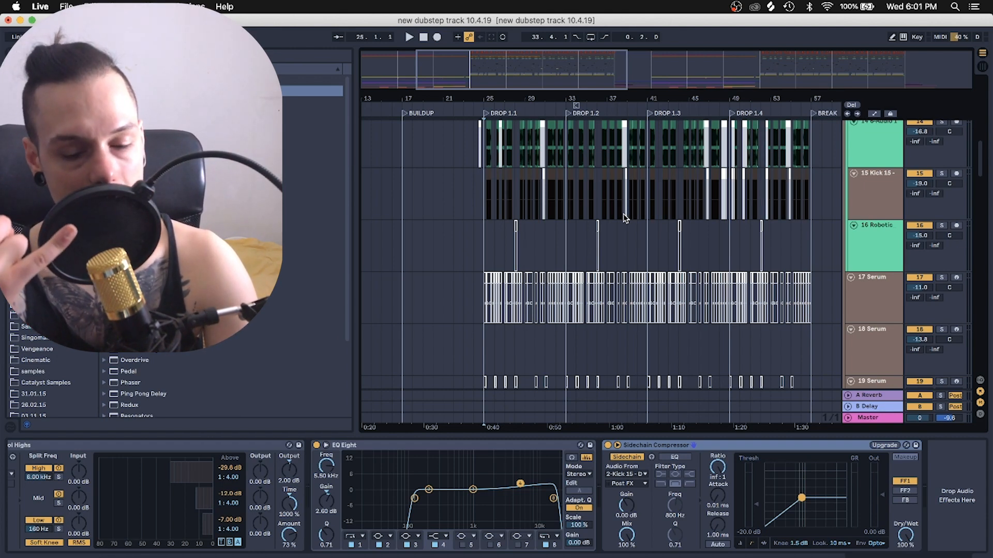
scroll(579, 288, up, 5)
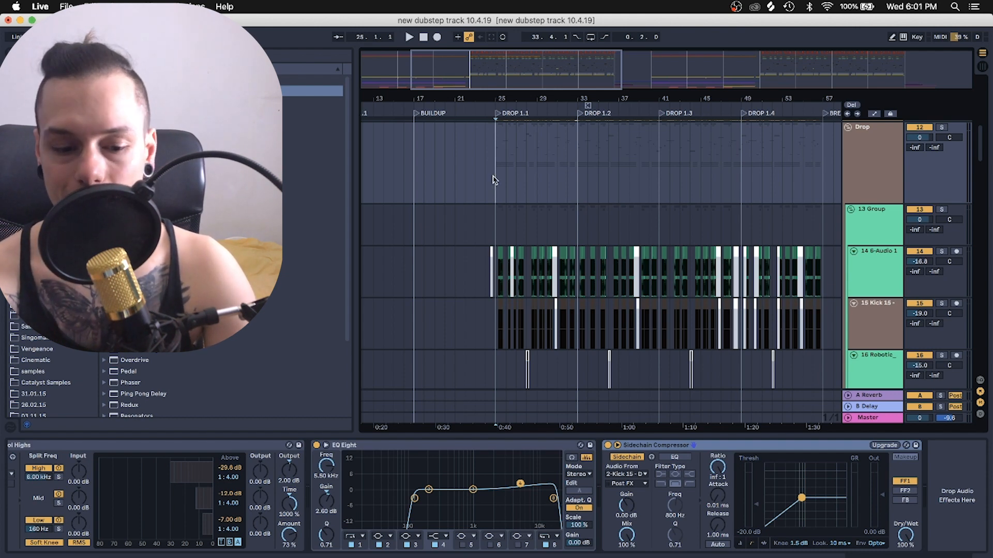
Step: Review the Drop group's whole effect chain, from the Overdrive rack through Control Highs and EQ Eight to the Sidechain Compressor
scroll(691, 490, left, 10)
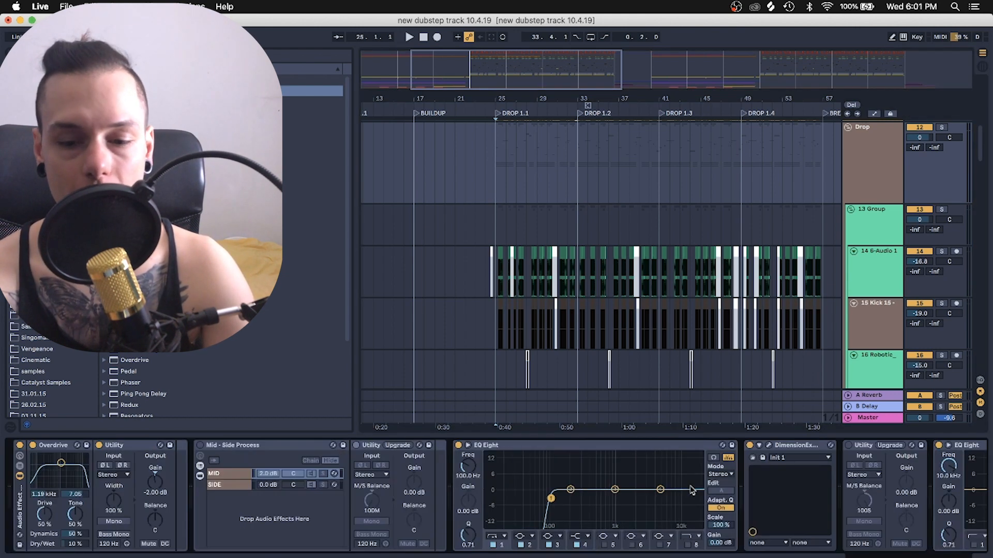
click(871, 152)
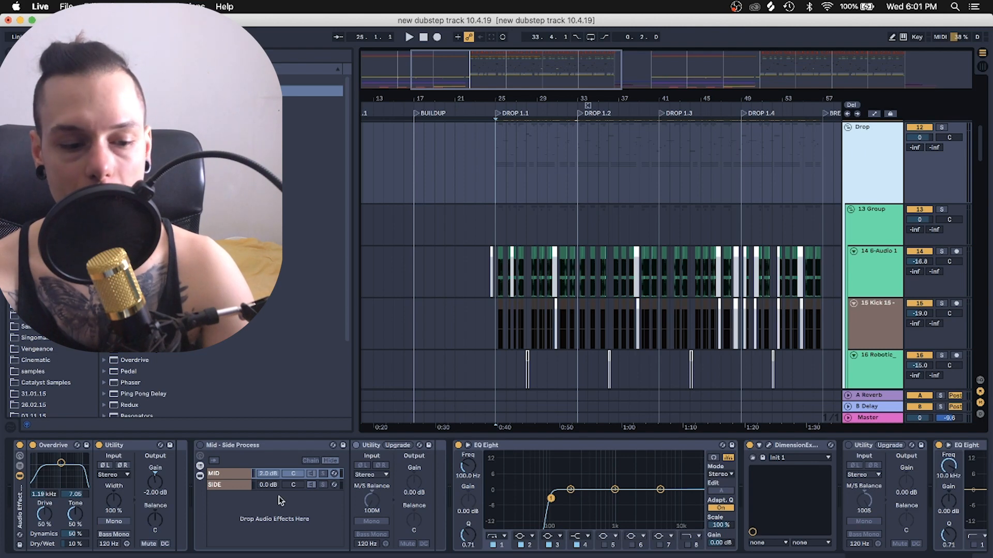
scroll(408, 506, right, 10)
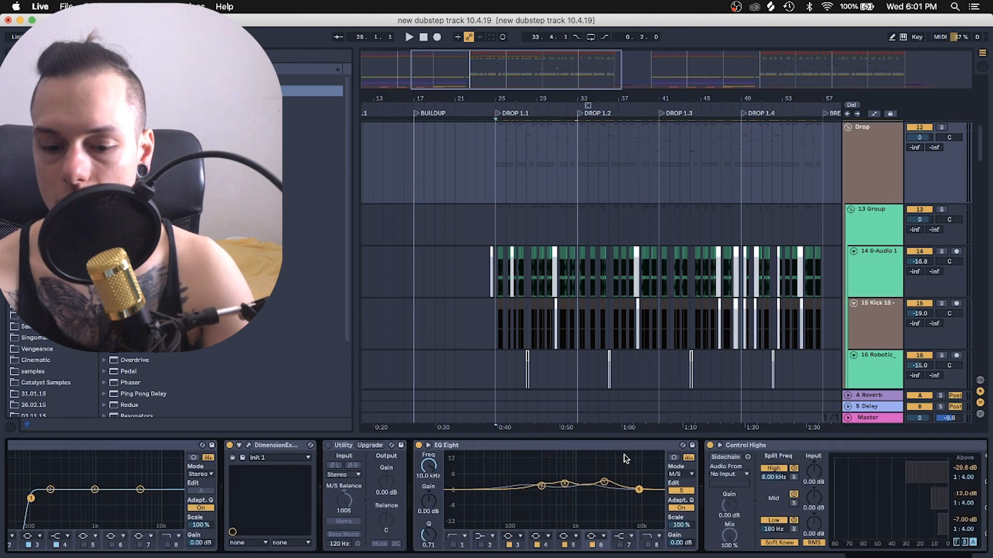
scroll(634, 457, right, 2)
click(576, 447)
scroll(549, 448, right, 8)
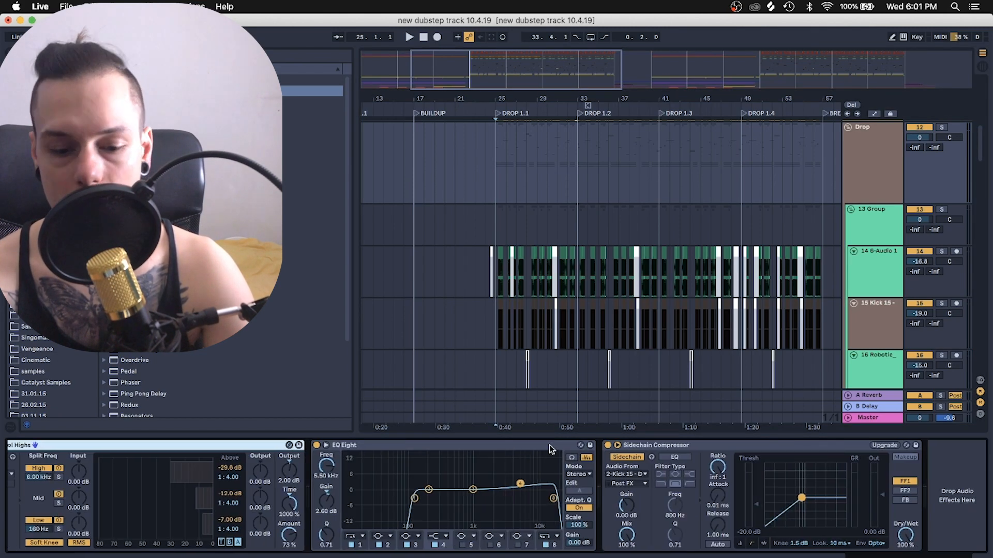
click(414, 453)
click(712, 448)
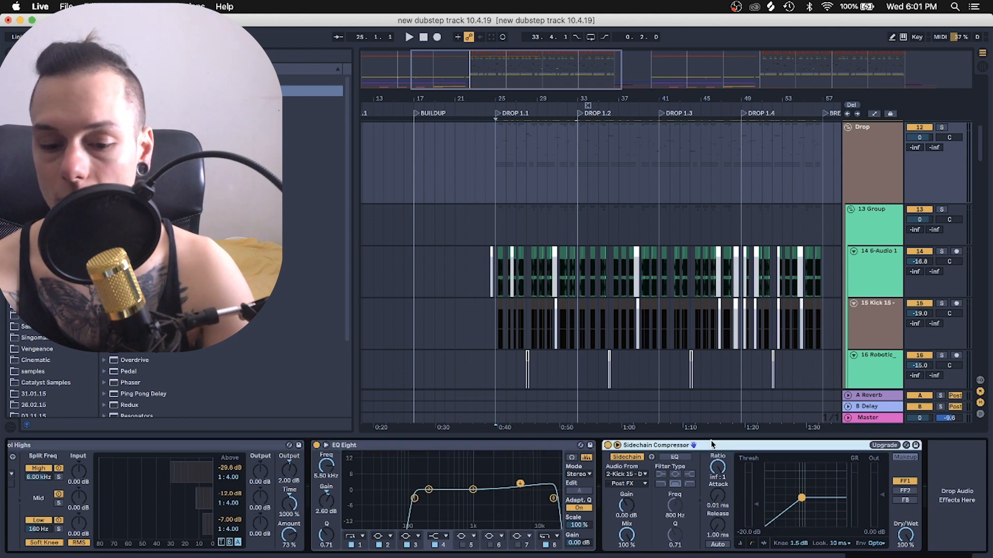
Step: Select and solo 13 Group and zoom the arrangement in on the beginning of DROP 1.1
scroll(689, 205, down, 2)
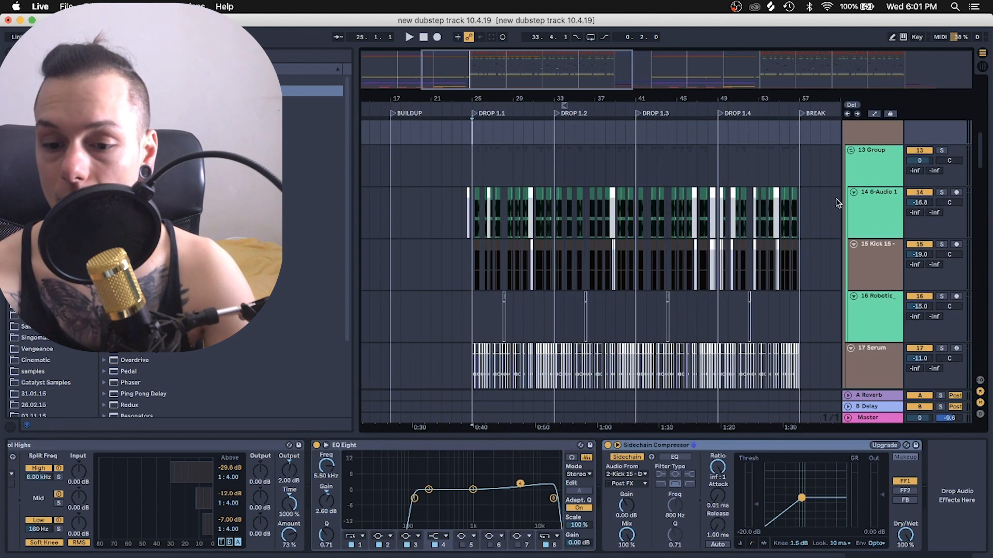
click(873, 164)
click(946, 151)
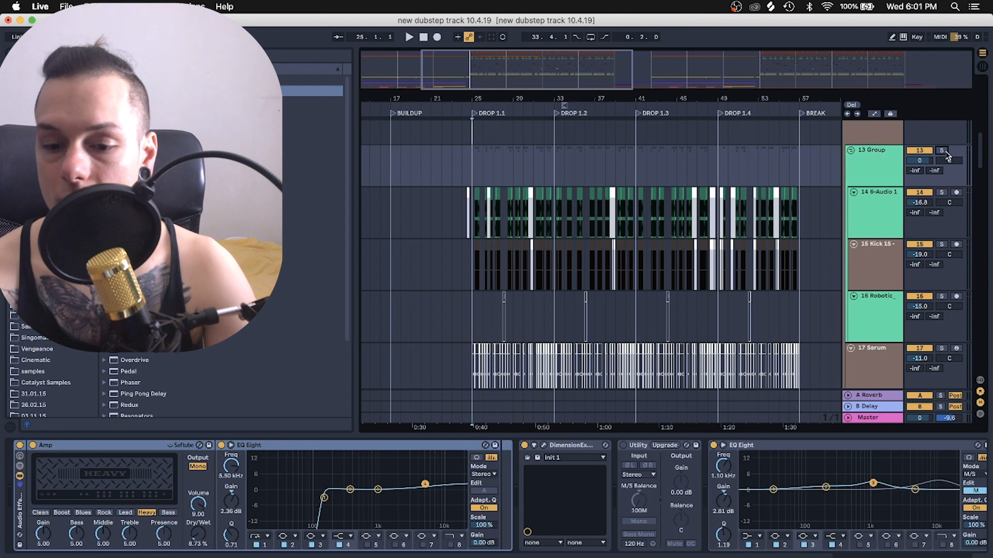
mouse_move(481, 97)
mouse_down()
mouse_move(481, 155)
mouse_move(597, 155)
mouse_move(597, 97)
mouse_move(562, 134)
mouse_up()
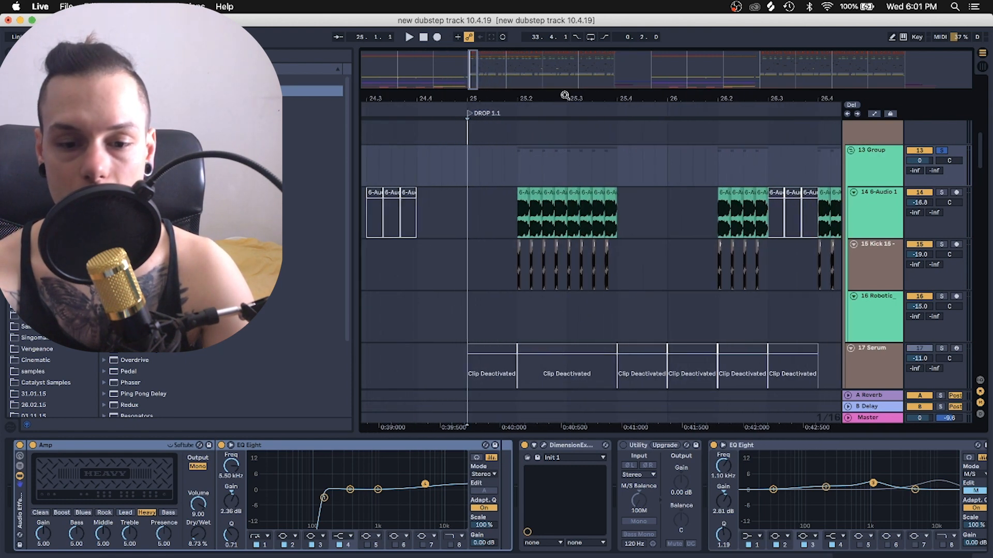
Step: Solo the 6-Audio track inside 13 Group and play its first run of clips from 25.2
click(517, 171)
click(517, 222)
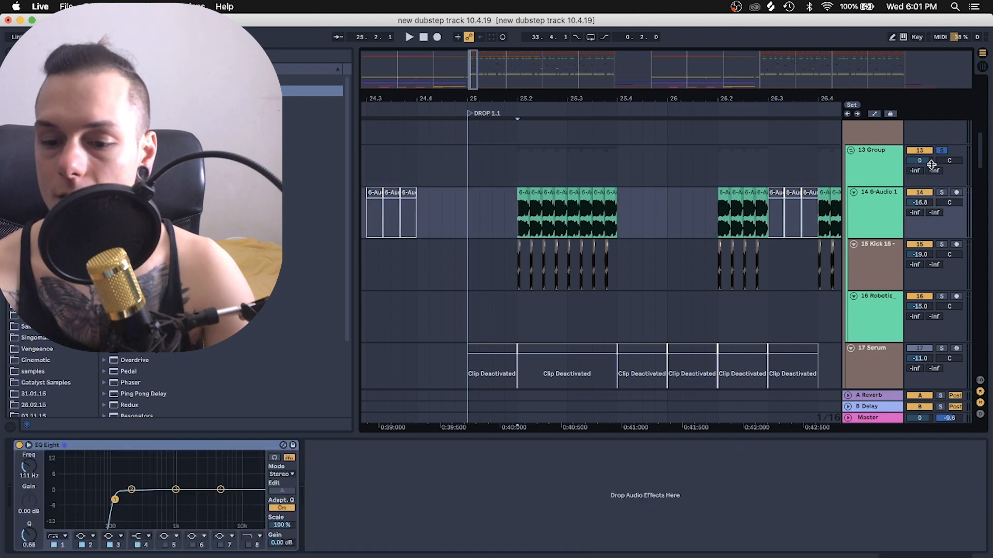
click(941, 192)
key(space)
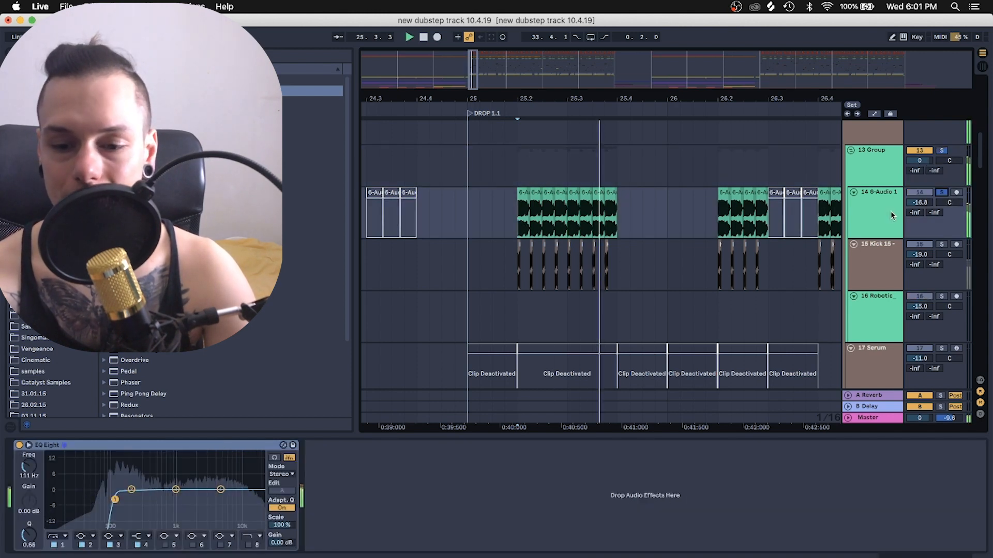
key(space)
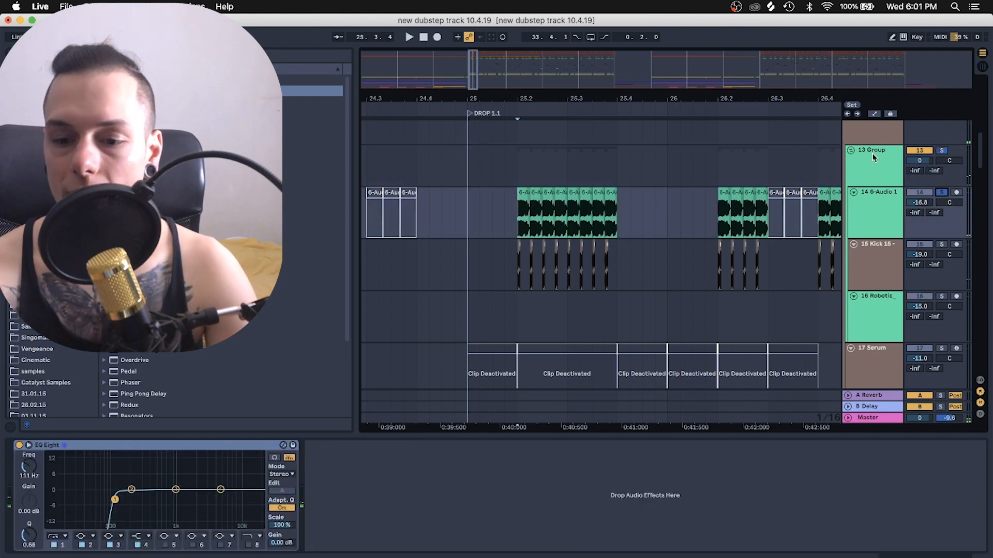
Step: Select 13 Group to show its effect chain and set the playback start to its first clips at 25.2
click(873, 158)
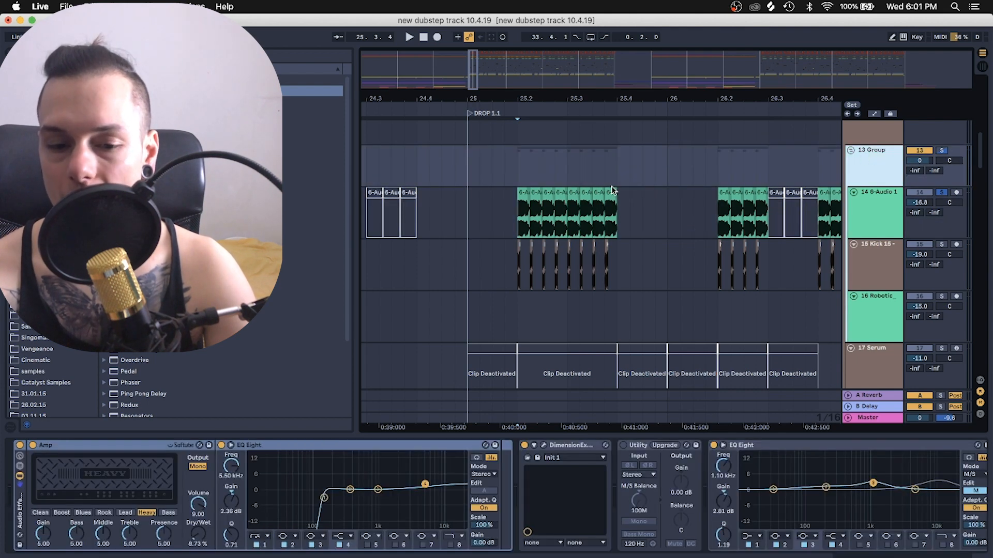
click(515, 177)
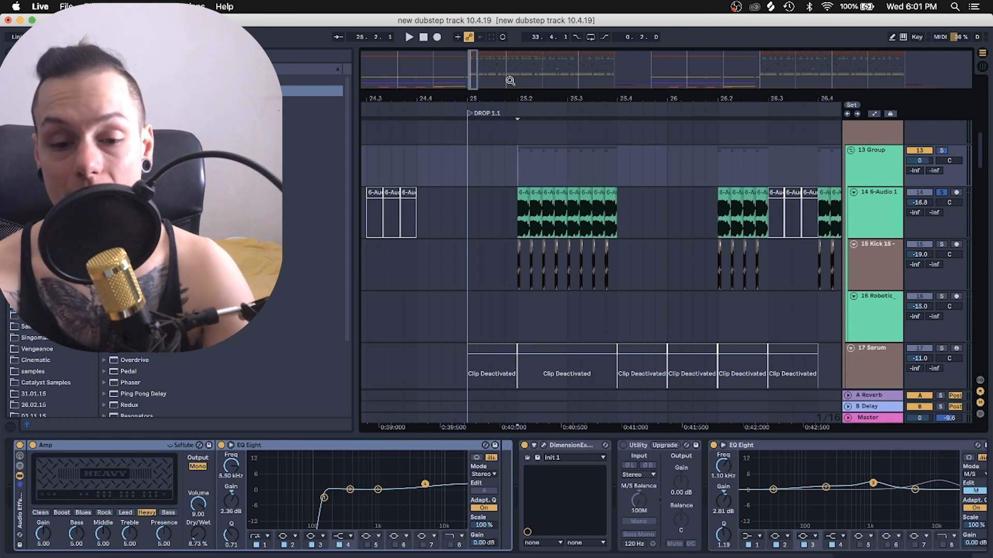
Step: Lengthen the first kick clip at 25.2 in 13 Group to 25.2.3, and trim it back to its short hit
drag(522, 99, 490, 283)
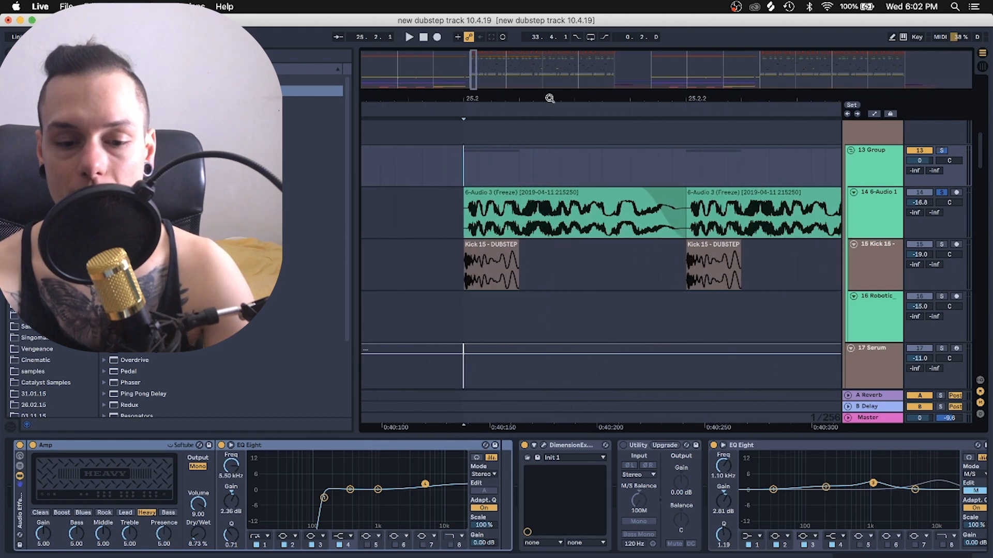
click(469, 279)
drag(496, 96, 495, 122)
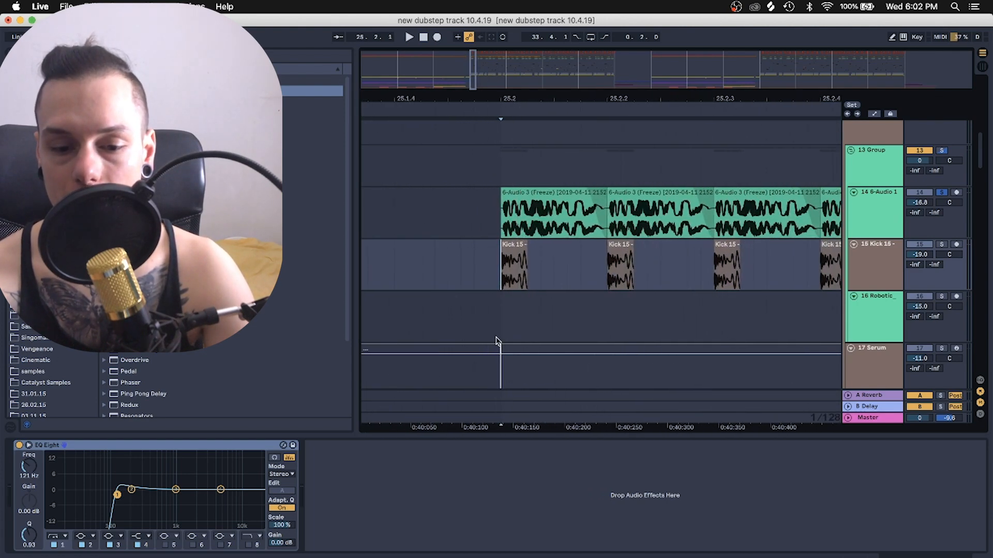
mouse_move(525, 102)
mouse_down()
mouse_move(524, 118)
mouse_move(512, 85)
mouse_move(513, 94)
mouse_up()
drag(512, 254, 582, 279)
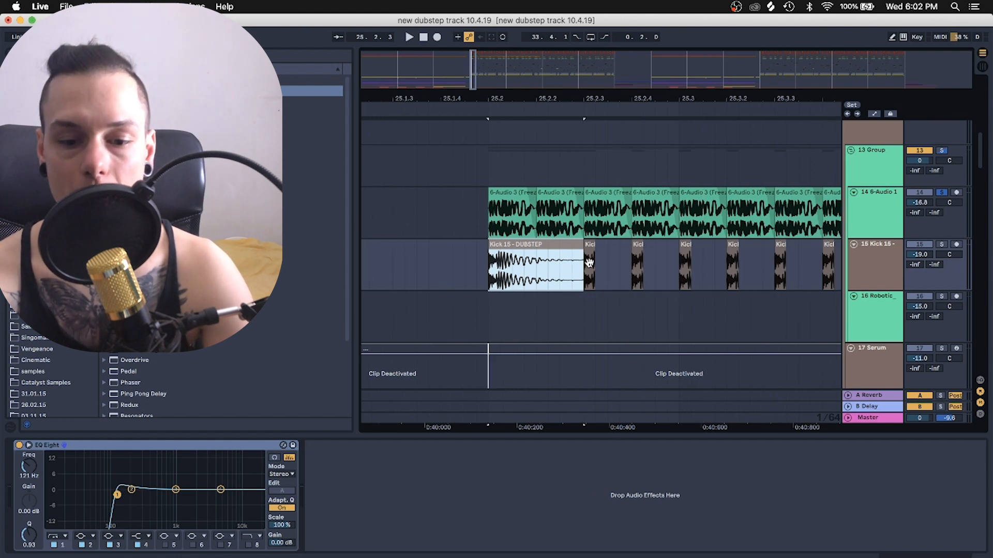
click(588, 263)
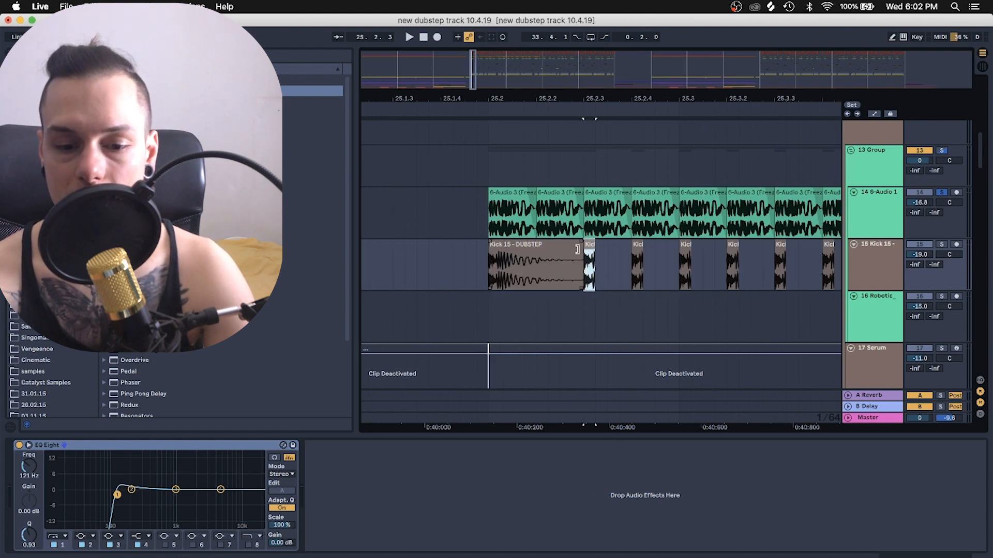
drag(582, 256, 496, 274)
click(492, 276)
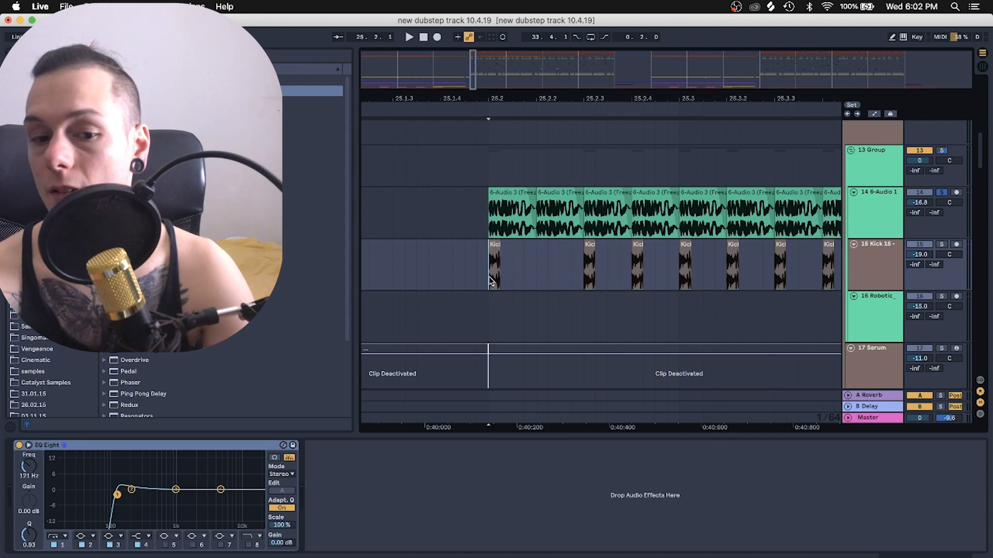
drag(495, 100, 495, 83)
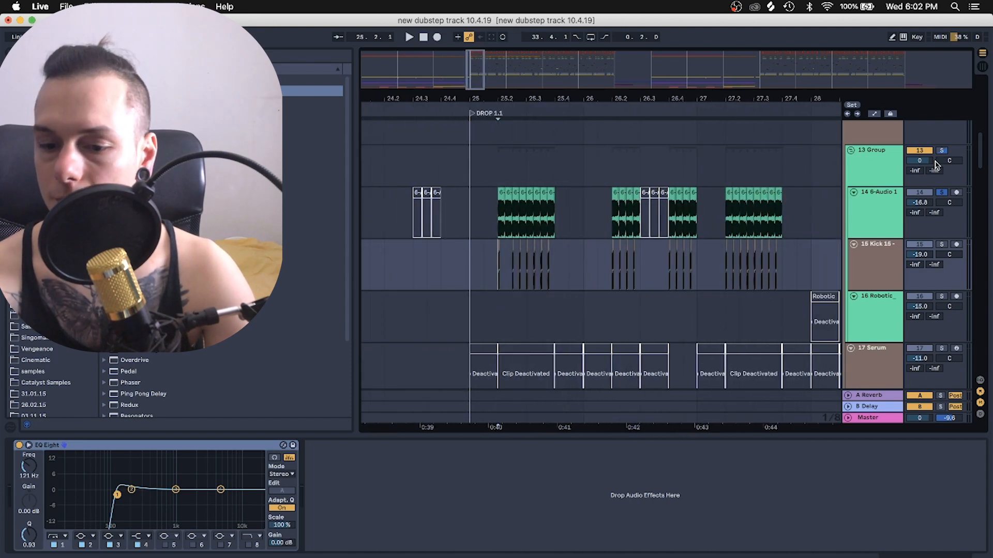
Step: Solo the Kick track alongside 6-Audio in 13 Group and play the layered clips from 25.2
key(space)
key(space)
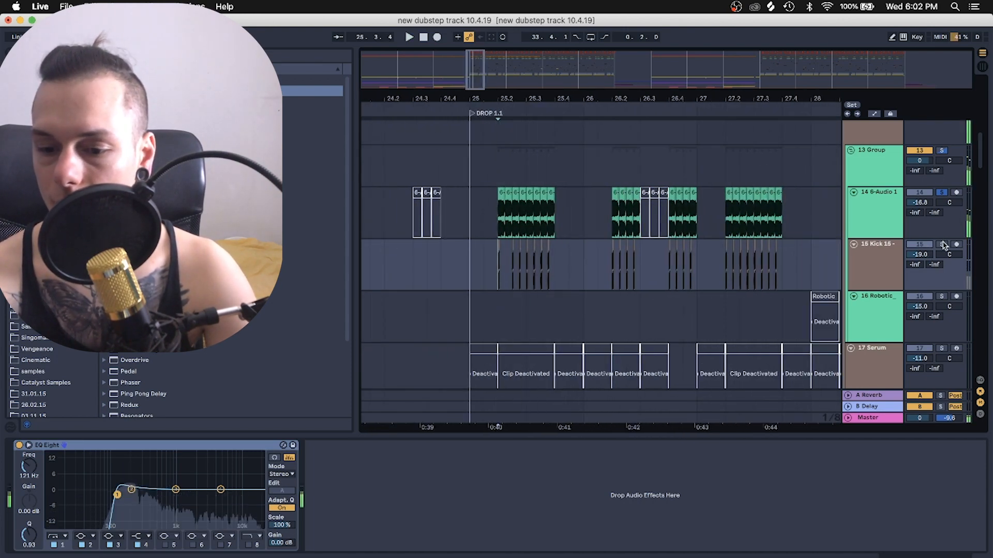
super+click(942, 244)
mouse_move(924, 254)
mouse_down()
mouse_move(924, 305)
mouse_move(923, 249)
mouse_move(920, 262)
mouse_up()
key(space)
key(space)
key(space)
key(space)
key(space)
key(space)
key(space)
key(space)
key(space)
key(space)
key(space)
key(space)
key(space)
key(space)
key(space)
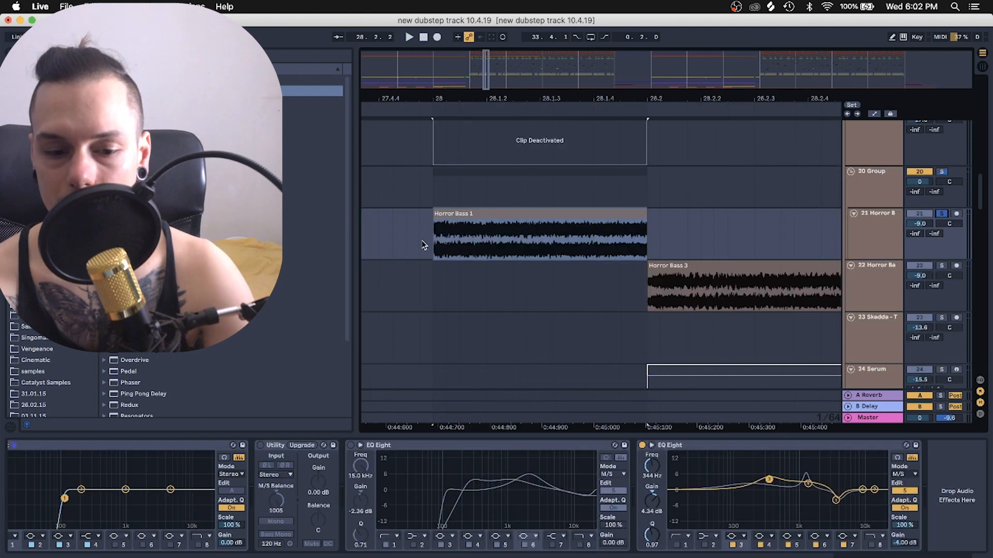
Step: Play the Horror Bass 1 clip at 28, comparing it with its last EQ Eight bypassed and enabled, and unsolo the track
click(574, 210)
key(space)
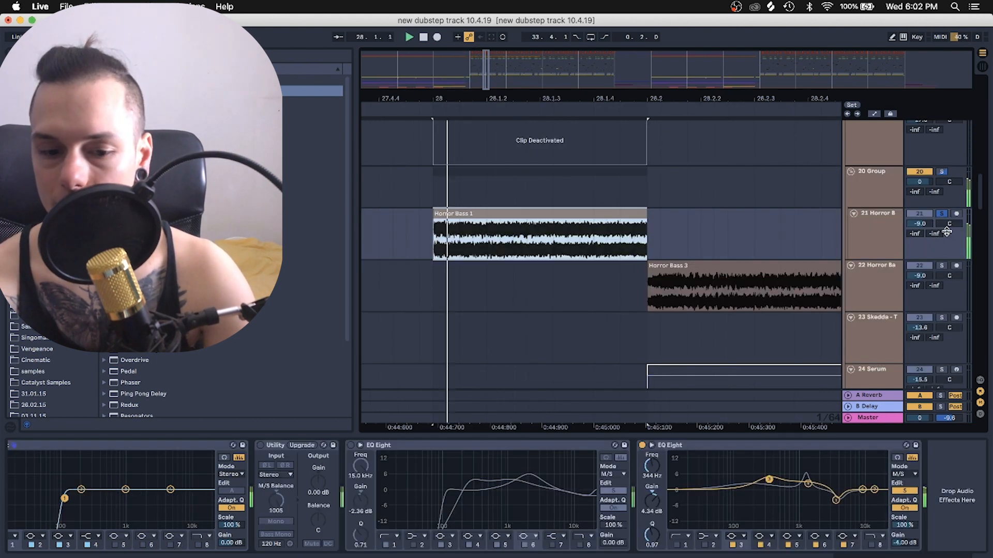
click(641, 446)
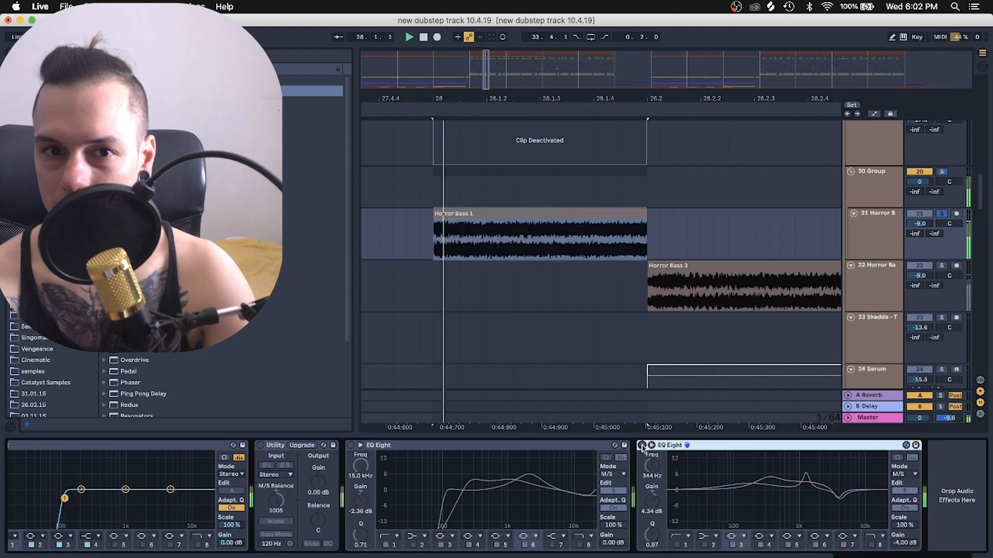
click(641, 445)
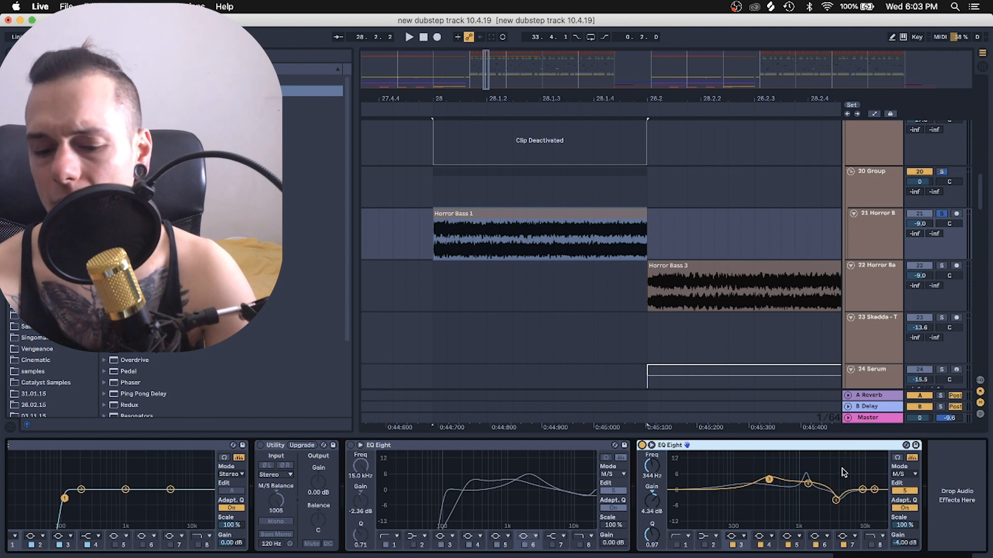
click(941, 214)
Step: Solo the 22 Horror Bass track, play its Horror Bass 3 clip at 28.2 and review its effect chain
drag(574, 103, 579, 99)
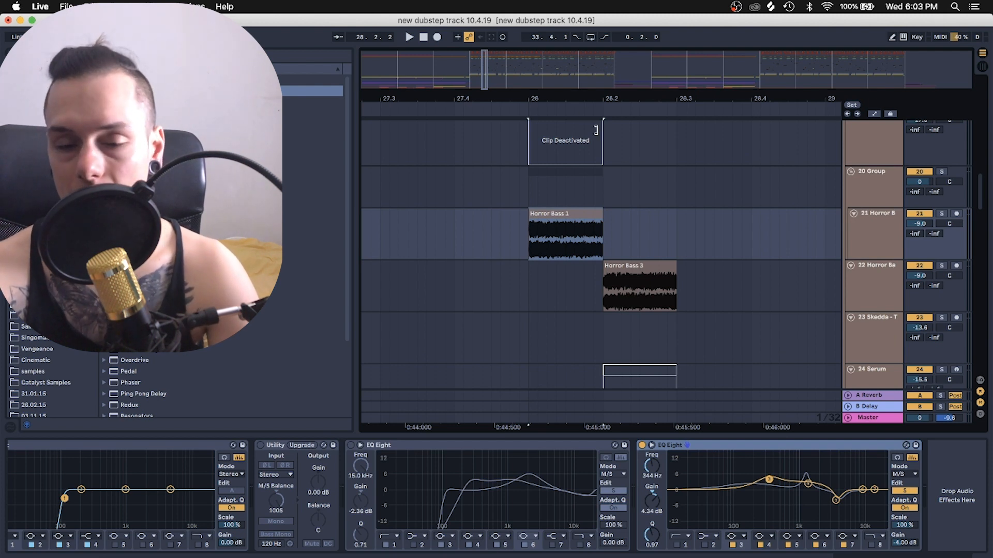
click(612, 296)
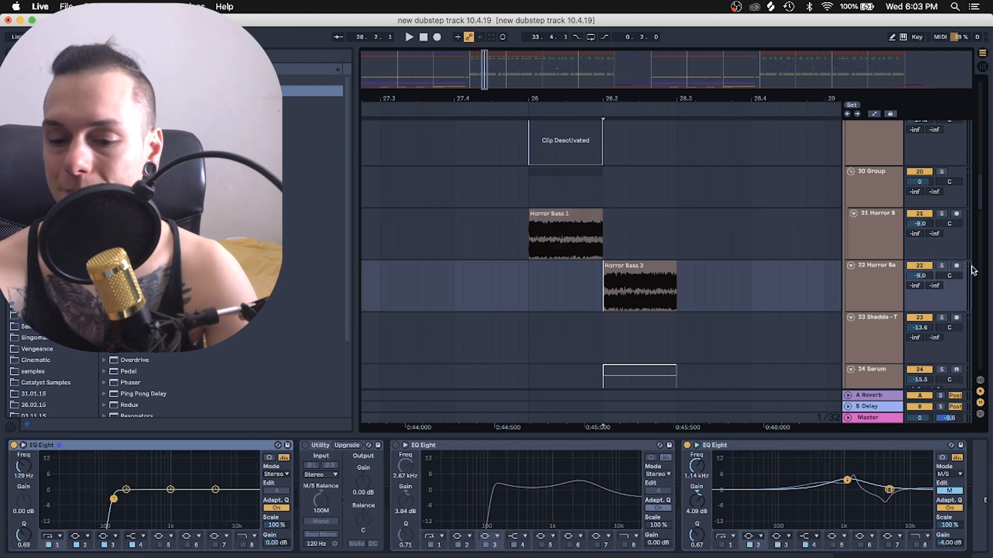
click(941, 265)
key(space)
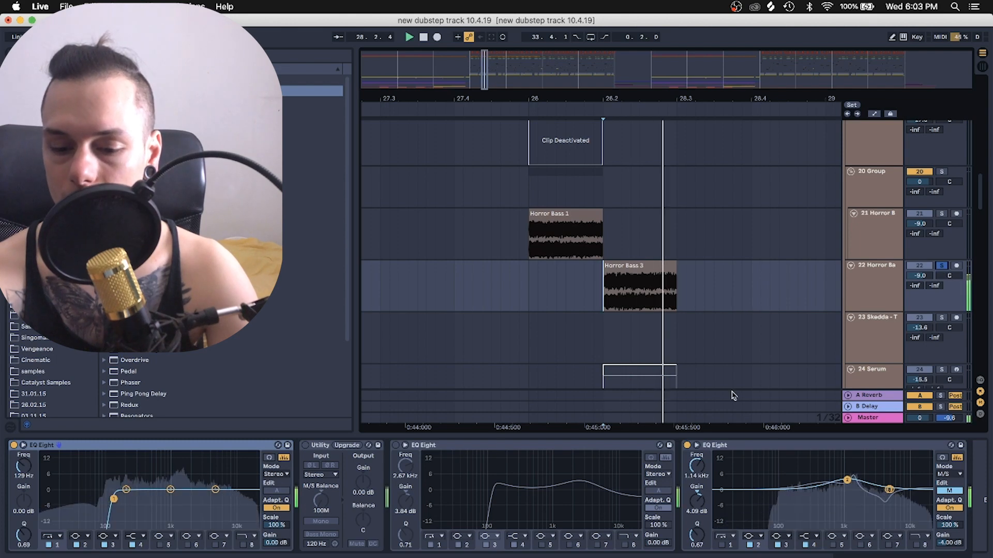
key(space)
key(space)
key(space)
click(658, 489)
scroll(658, 489, right, 2)
scroll(632, 499, left, 2)
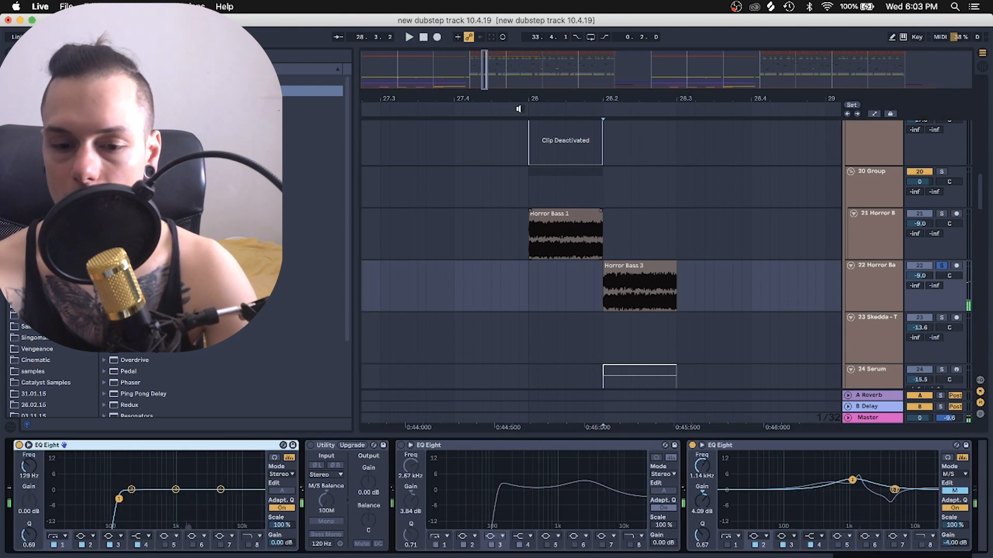
Step: Solo the 29 Serum track, play its clip at 29 and show the end of its effect chain
drag(576, 94, 576, 53)
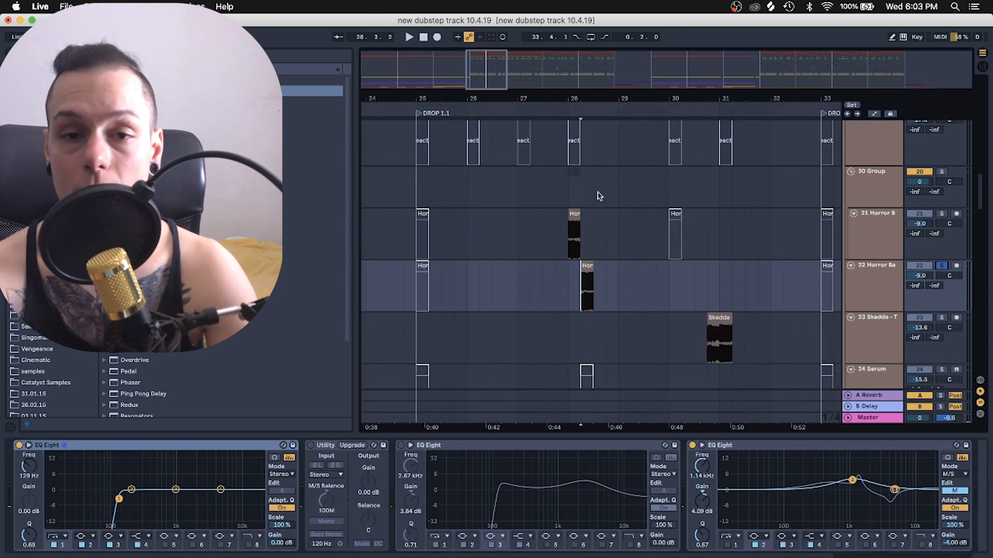
scroll(599, 196, down, 7)
click(613, 295)
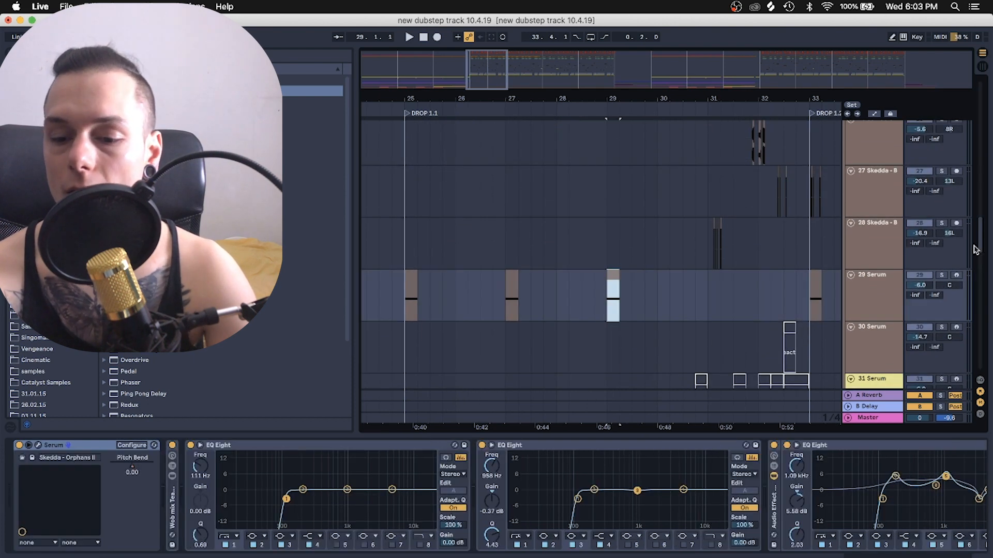
click(942, 277)
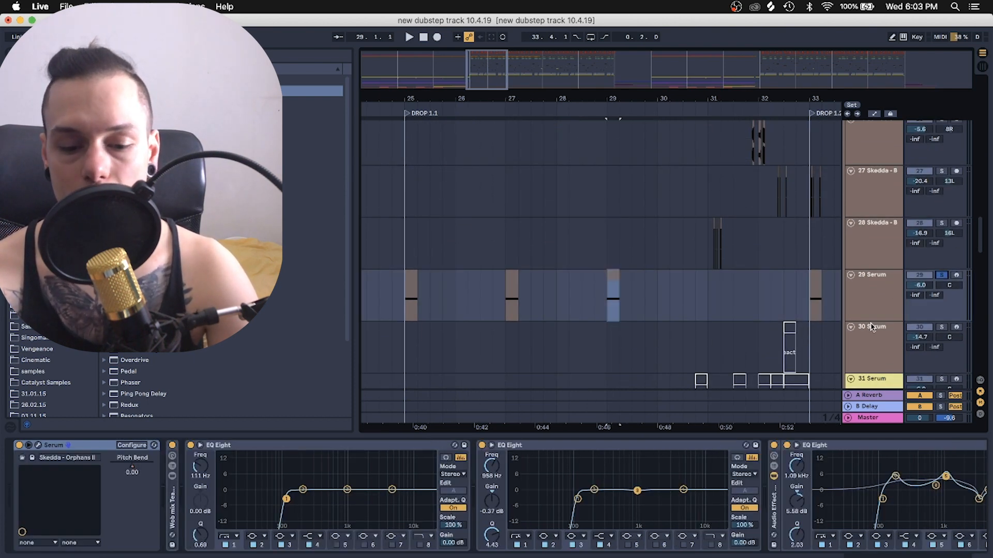
key(space)
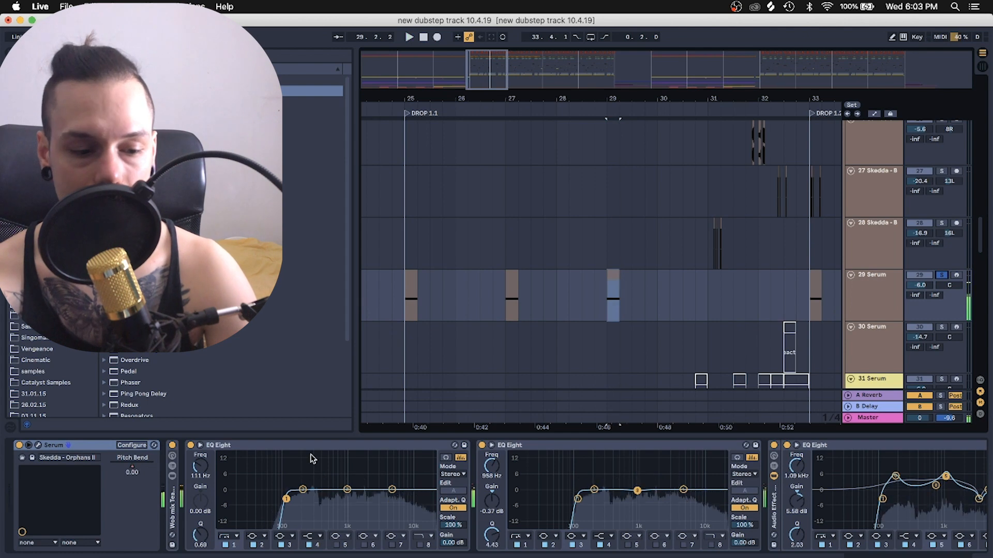
scroll(499, 512, right, 5)
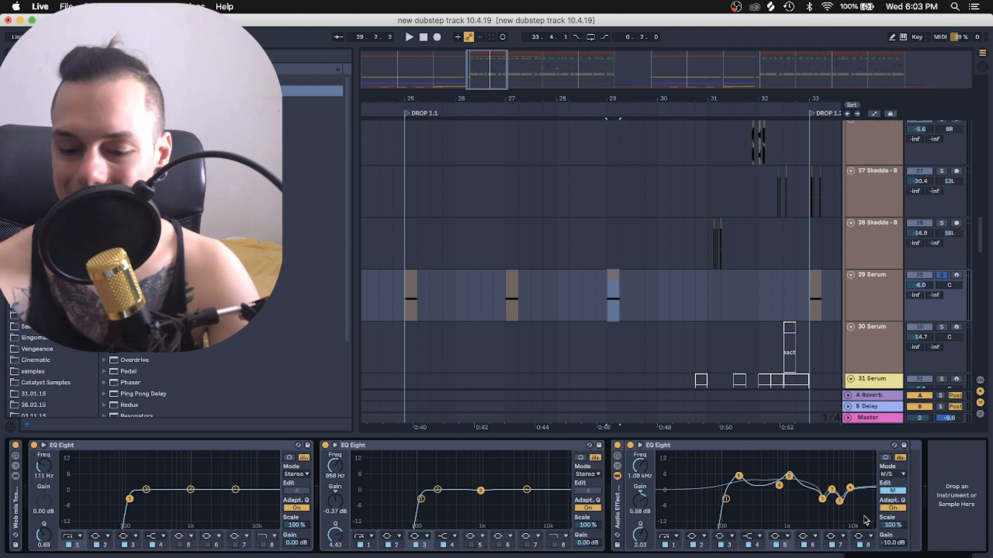
Step: Play the 29 Serum clip with its last Audio Effect Rack bypassed and enabled to compare the sound, leaving the rack on
key(space)
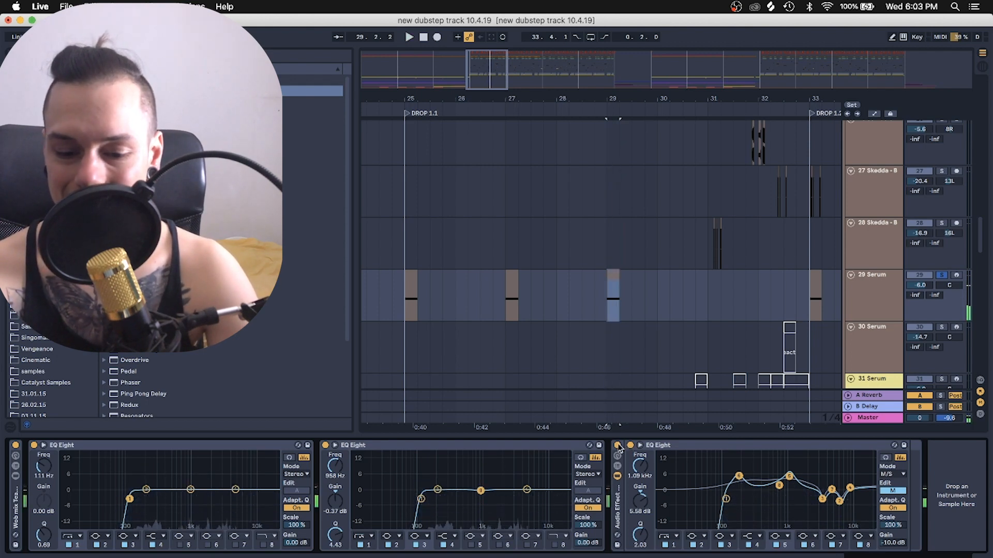
click(618, 446)
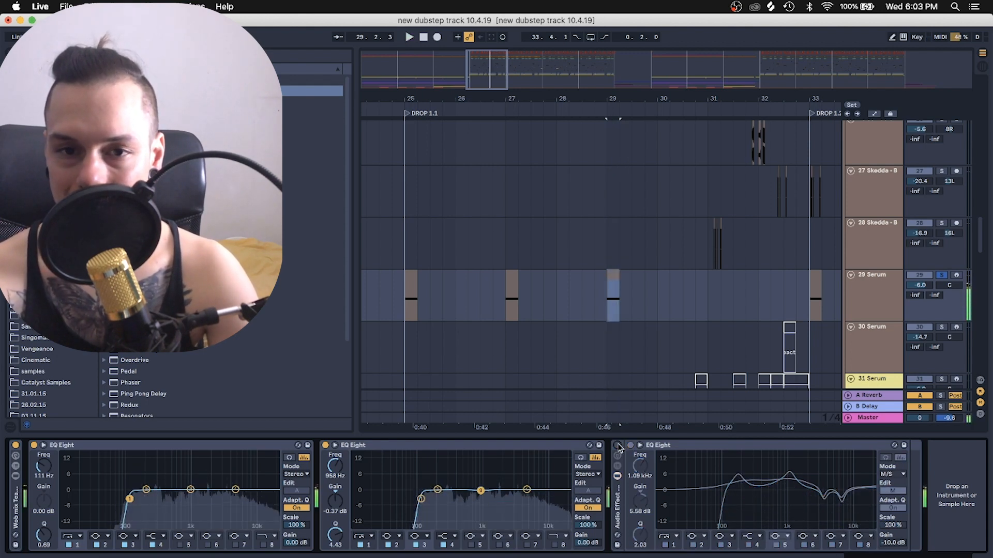
click(618, 446)
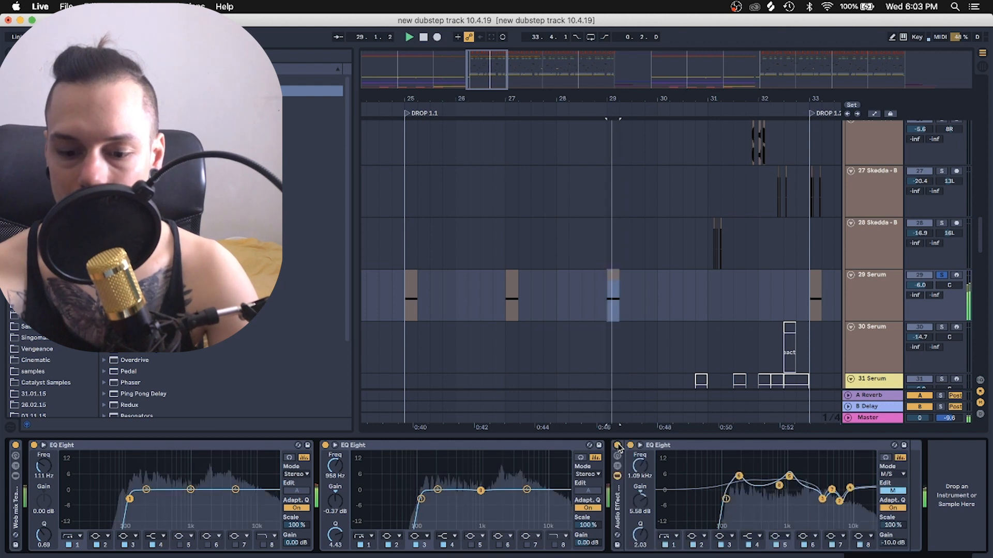
click(618, 446)
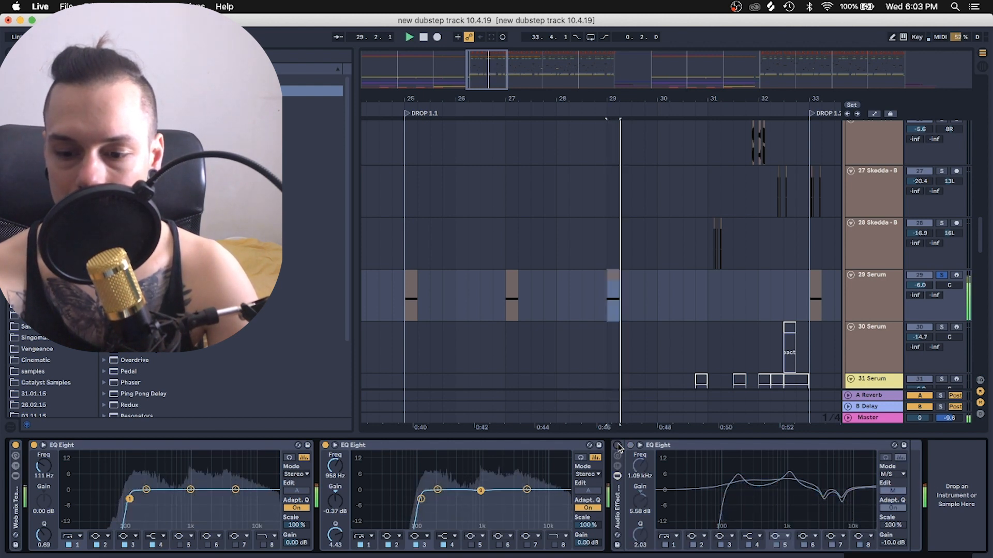
click(618, 445)
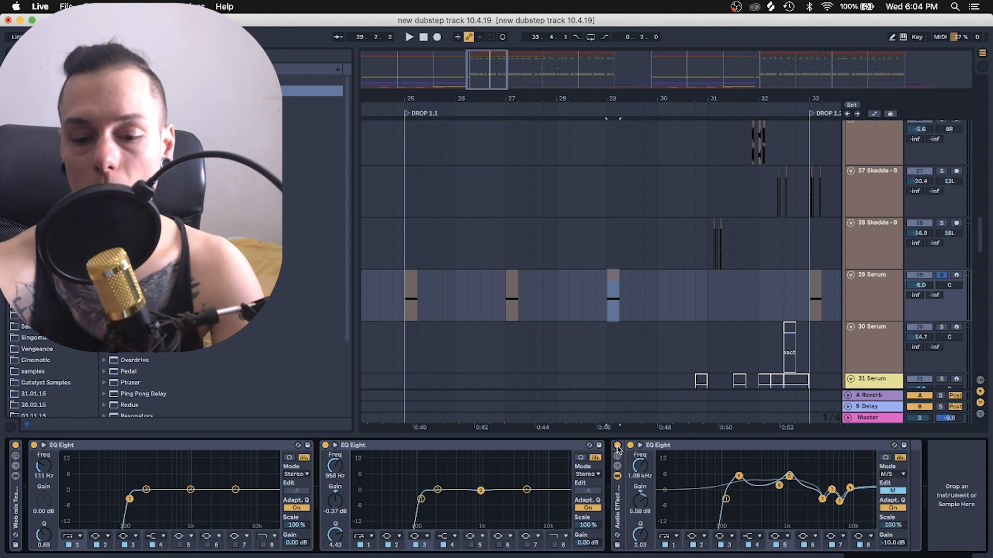
click(617, 505)
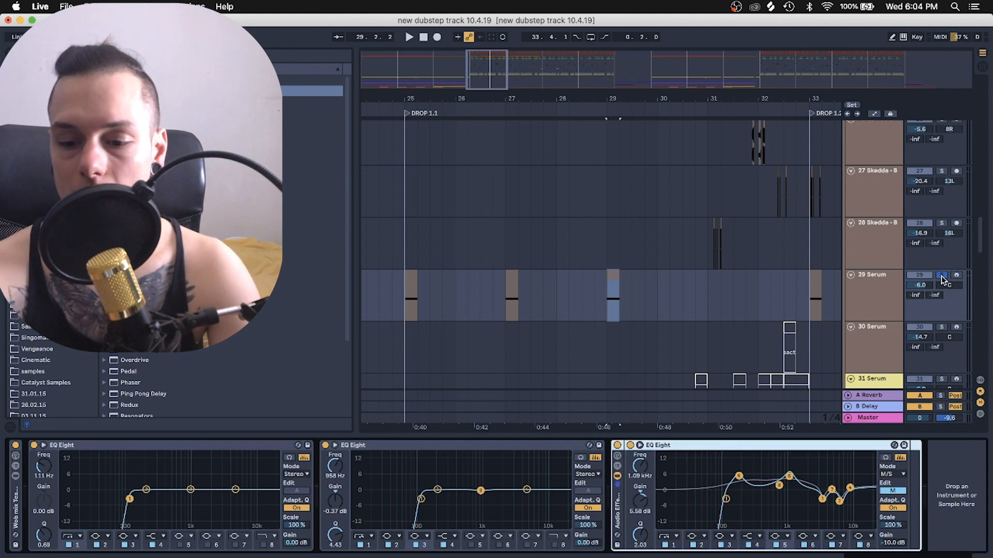
Step: Solo the 28 Skedda track and play its short clips from 31, showing its EQ Eight and machine gun effects
scroll(615, 317, down, 3)
scroll(615, 317, up, 5)
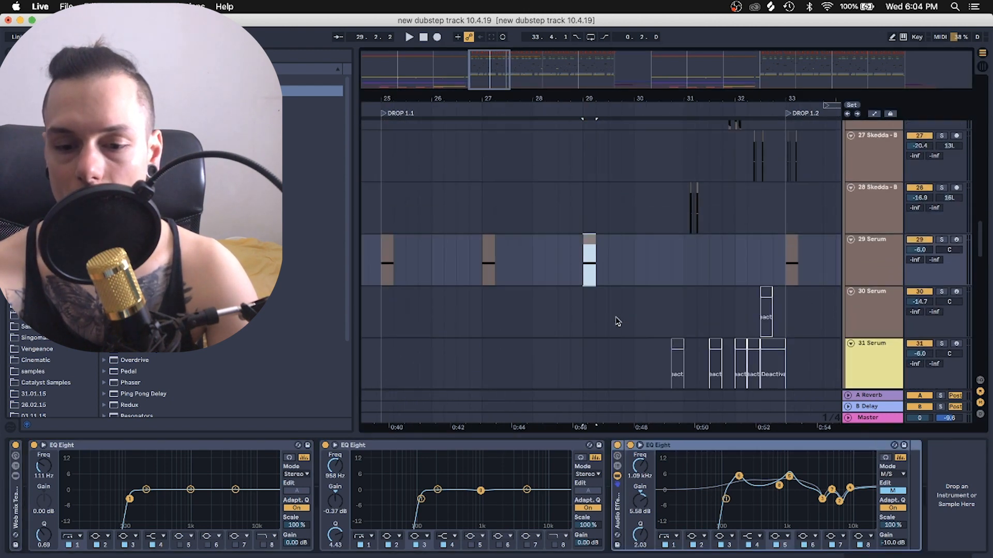
scroll(617, 320, right, 2)
scroll(618, 322, up, 1)
scroll(617, 321, right, 1)
drag(693, 105, 605, 233)
click(582, 321)
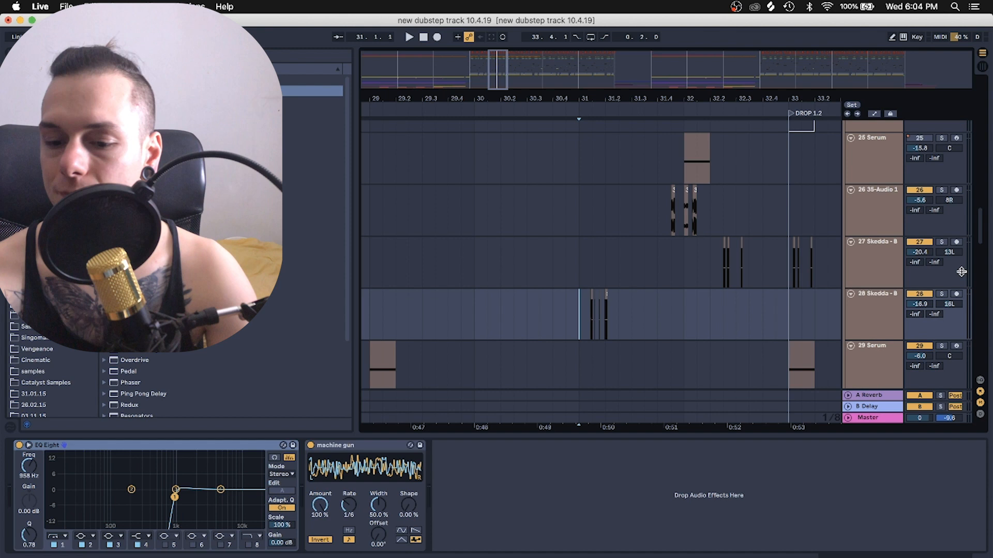
click(940, 293)
key(space)
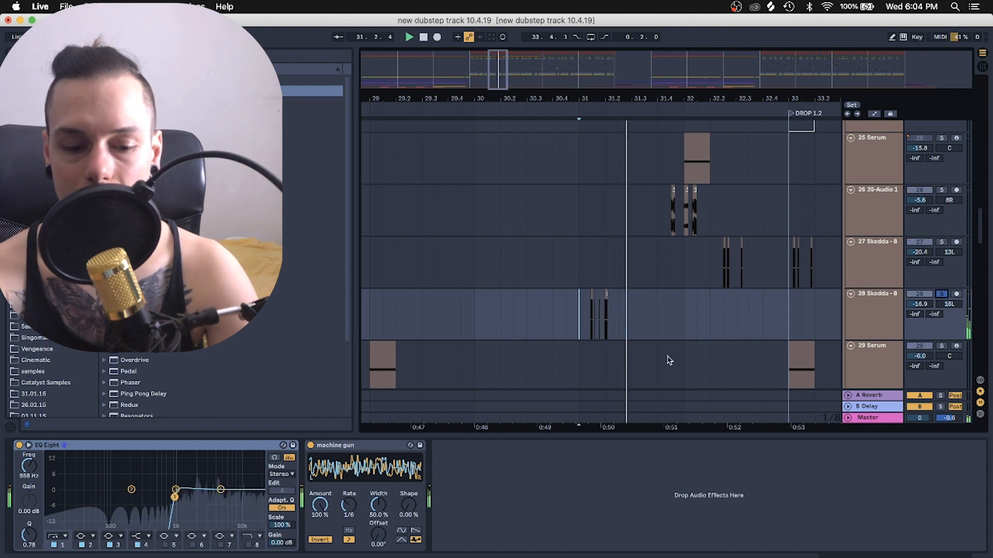
key(space)
key(space)
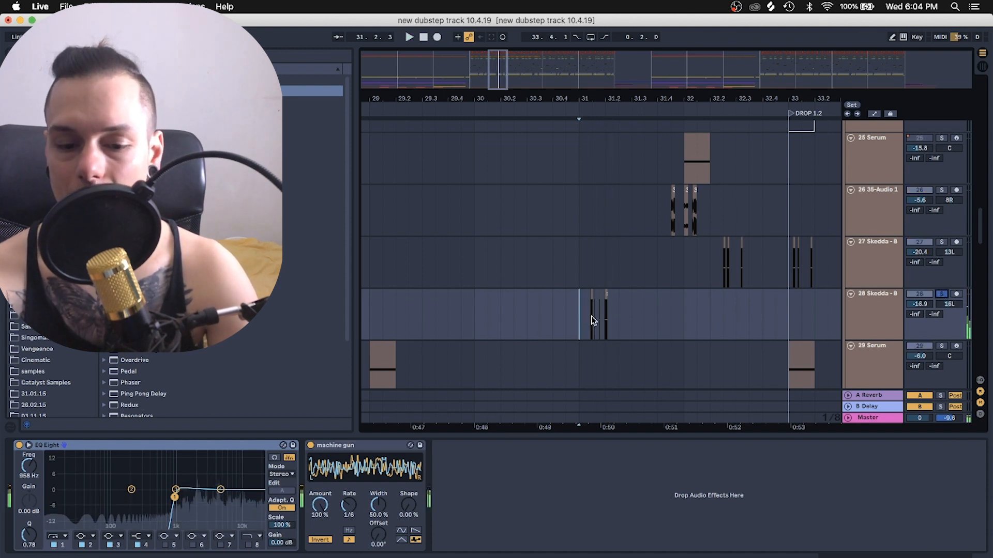
key(space)
Step: Select the 28 Skedda clips at 31, play them with the 27 Skedda and 26 35-Audio tracks also soloed, and clear the solos
click(566, 310)
drag(583, 314, 620, 316)
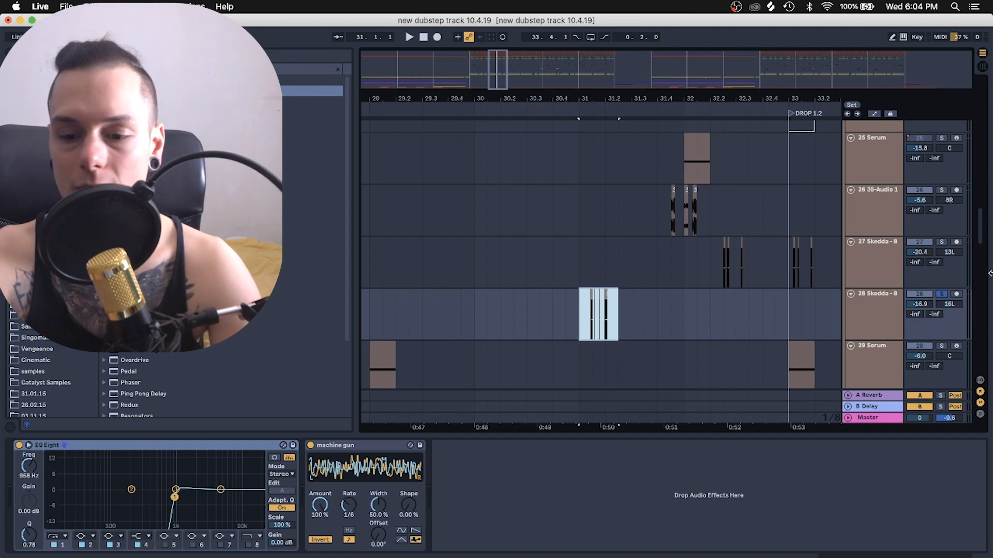
click(942, 242)
click(941, 190)
key(space)
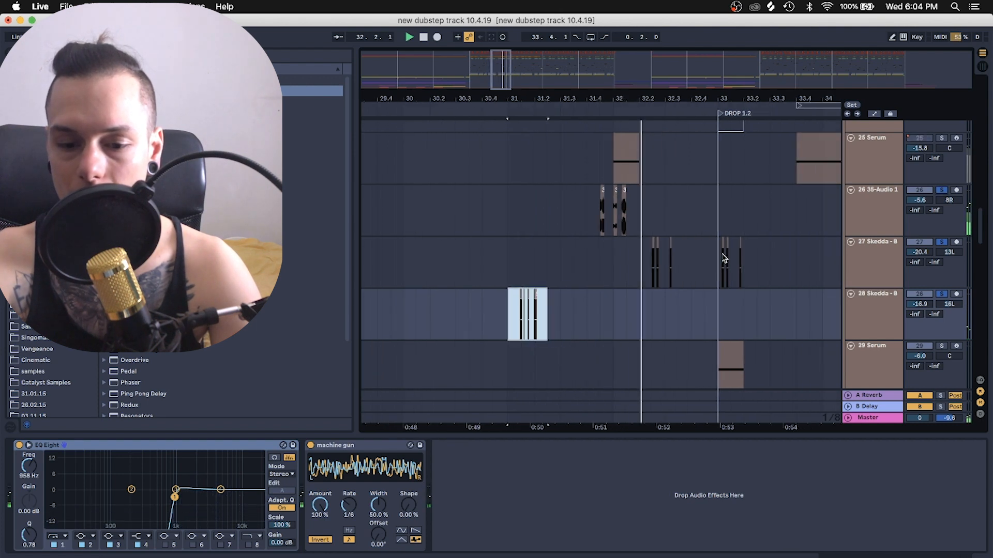
scroll(725, 259, right, 4)
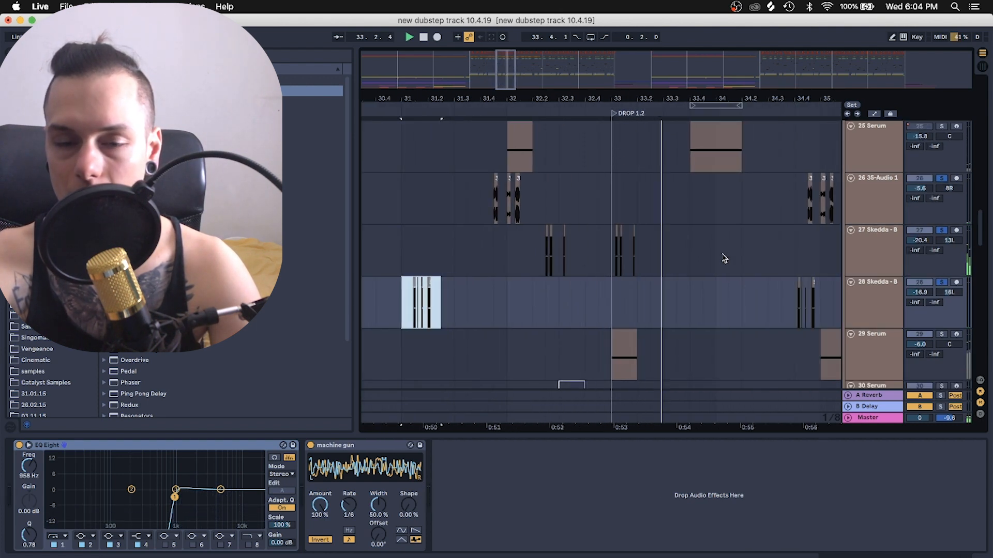
key(space)
click(940, 177)
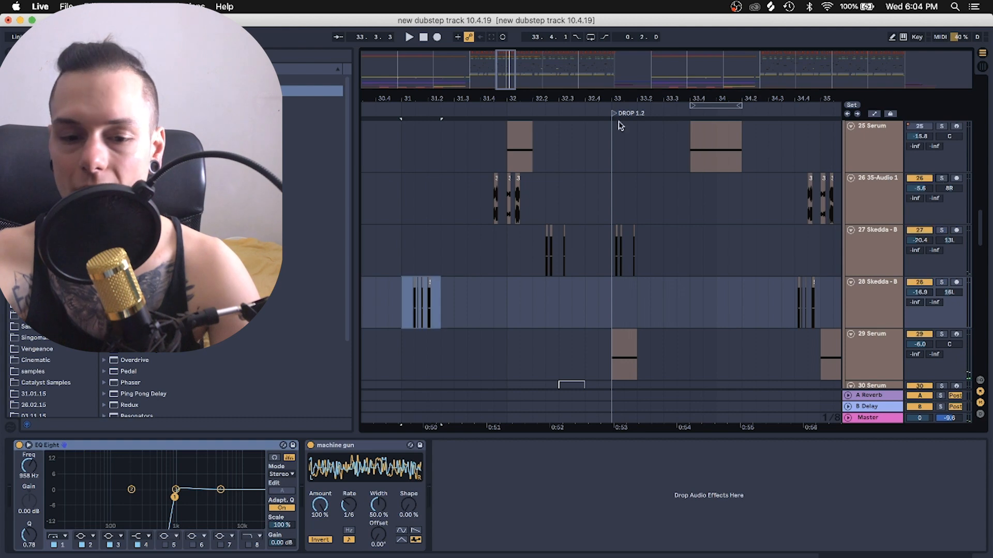
click(572, 95)
drag(572, 96, 572, 52)
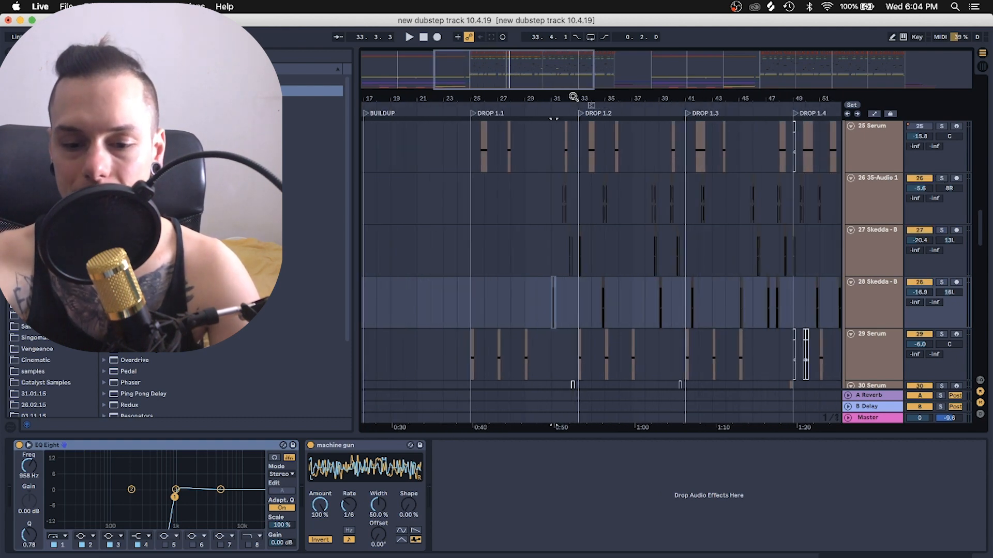
Step: Show the effect chain of the 31 Serum track at 44 and unfold its second-to-last mid-side rack
scroll(620, 242, down, 10)
scroll(620, 245, up, 3)
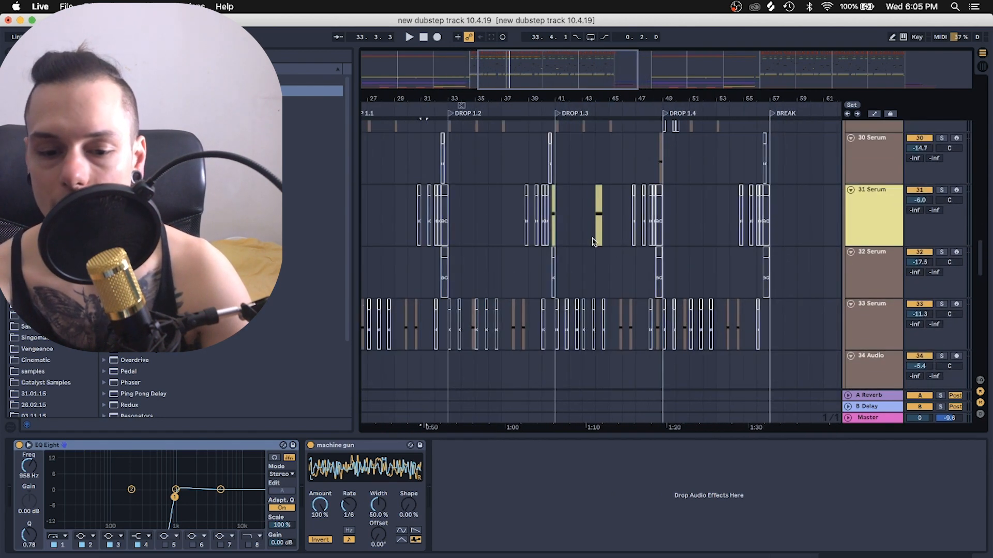
click(595, 241)
scroll(476, 480, right, 5)
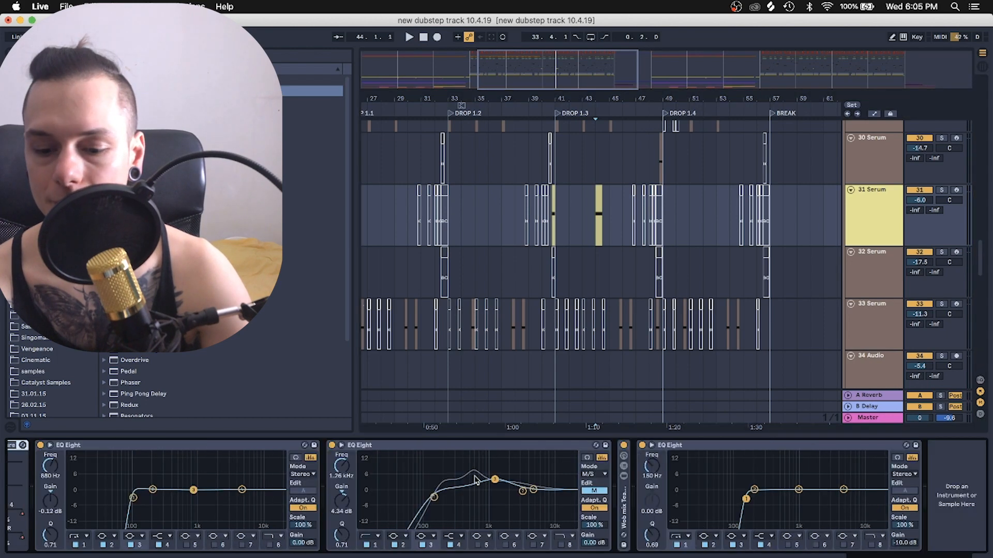
double_click(619, 500)
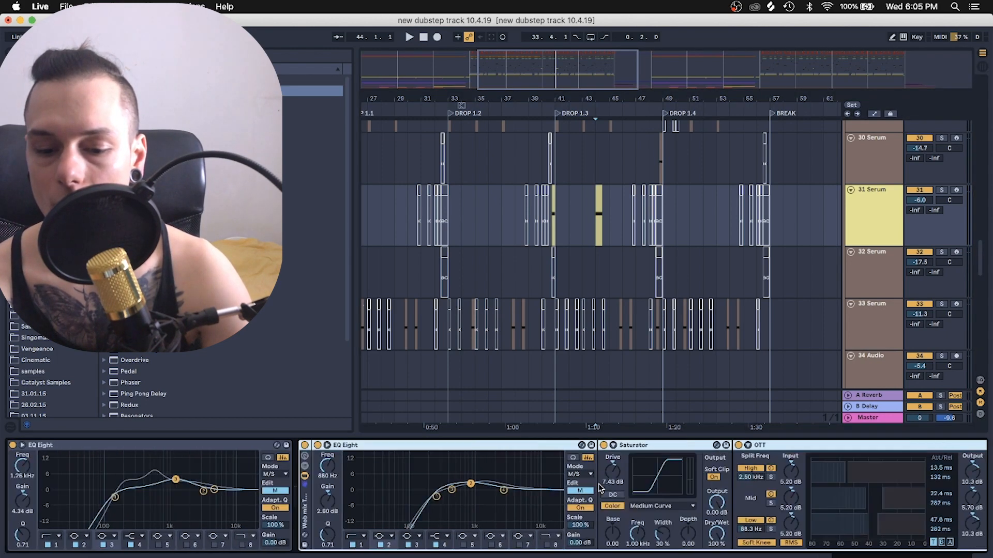
scroll(209, 460, left, 5)
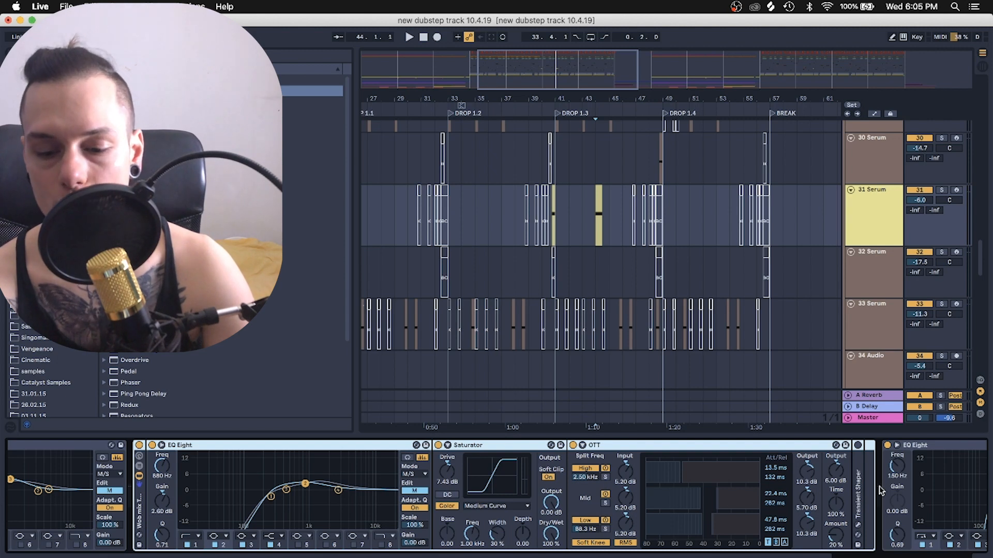
Step: Examine the rack's EQ Eight and Saturator, and unfold and refold its Transient Shaper
click(252, 447)
click(515, 452)
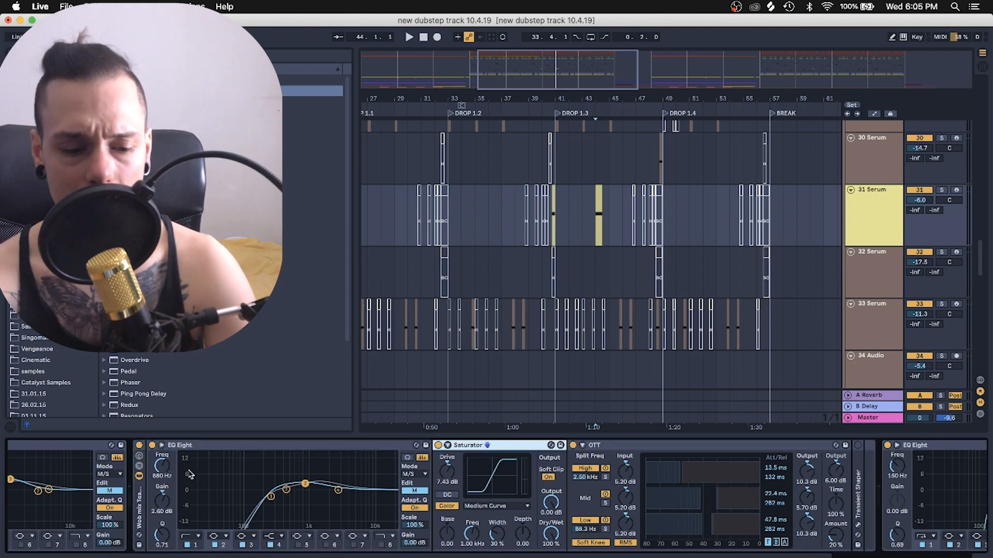
click(219, 448)
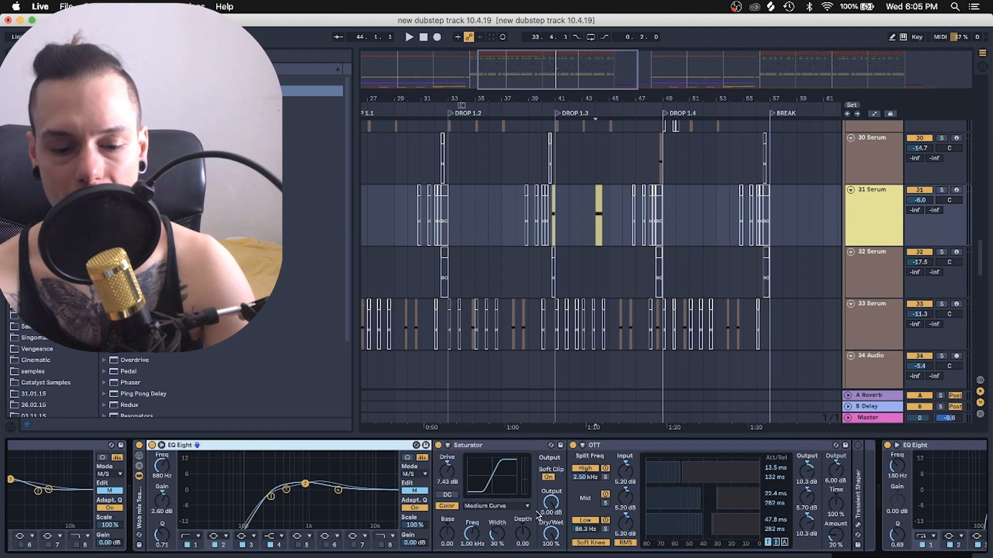
double_click(860, 509)
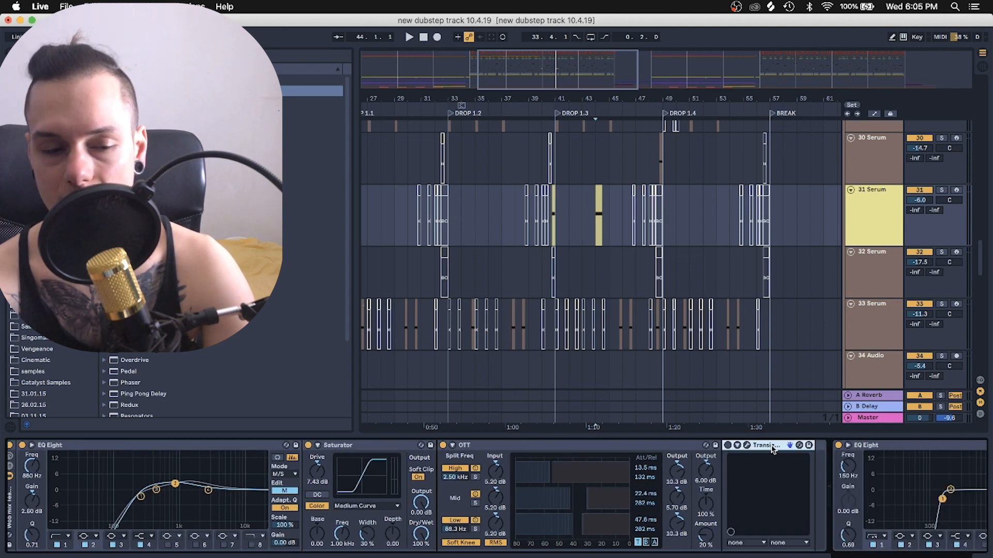
double_click(771, 449)
scroll(598, 493, left, 3)
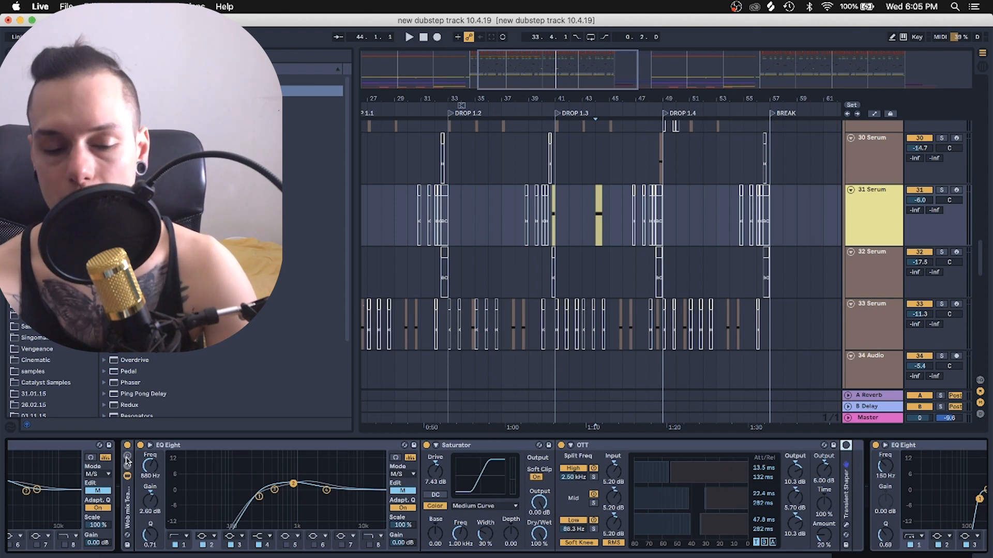
Step: Solo the 31 Serum track and play its clip at 44 with the rack bypassed and enabled, leaving the rack on
click(598, 216)
key(space)
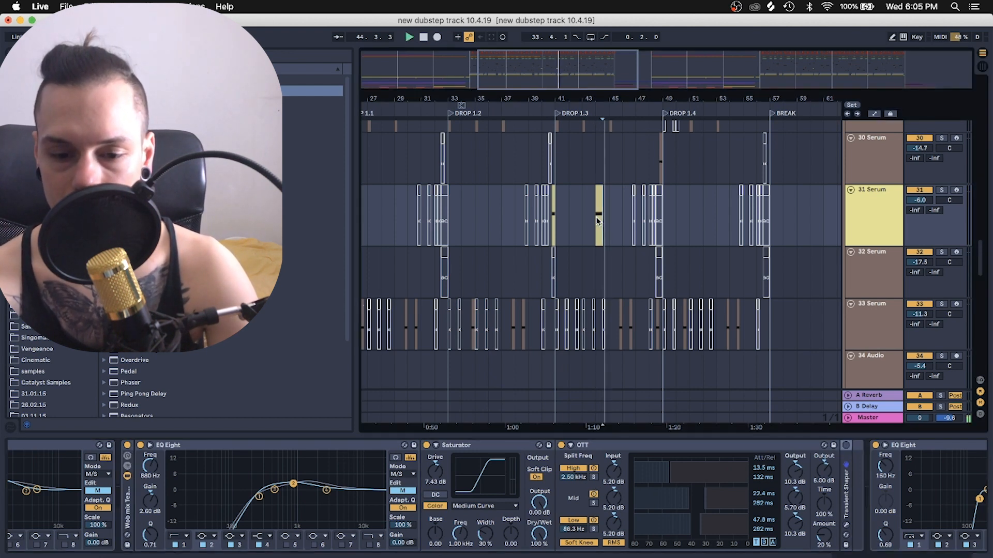
click(942, 189)
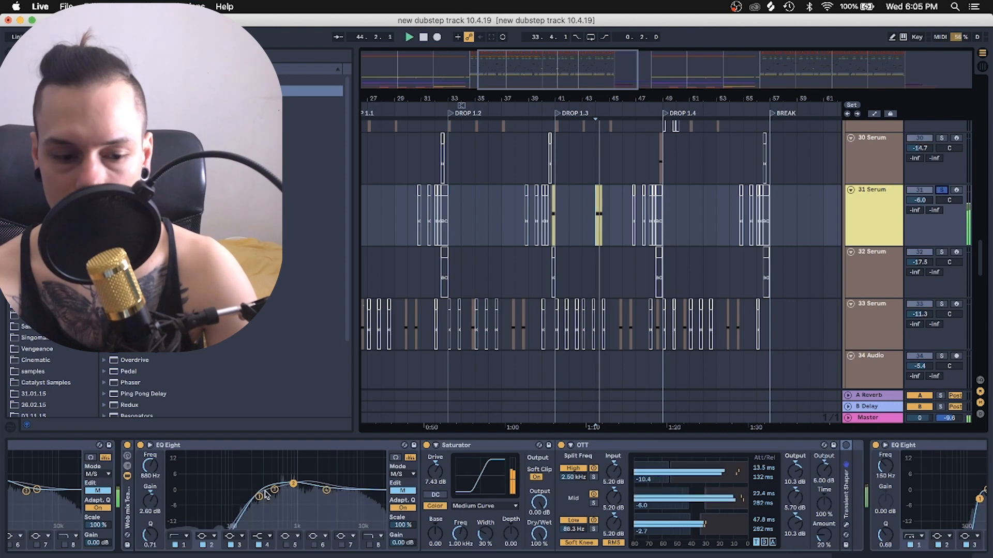
click(127, 445)
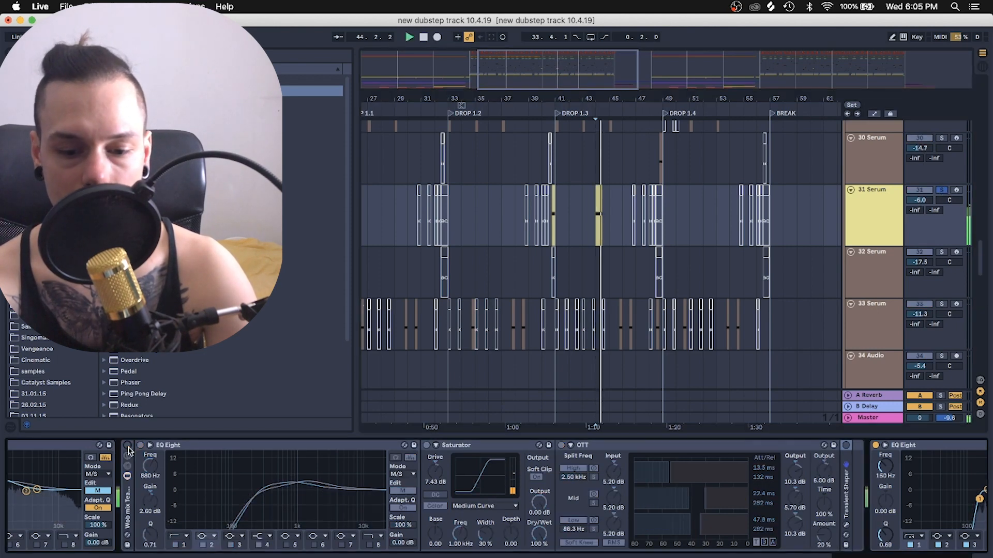
click(126, 446)
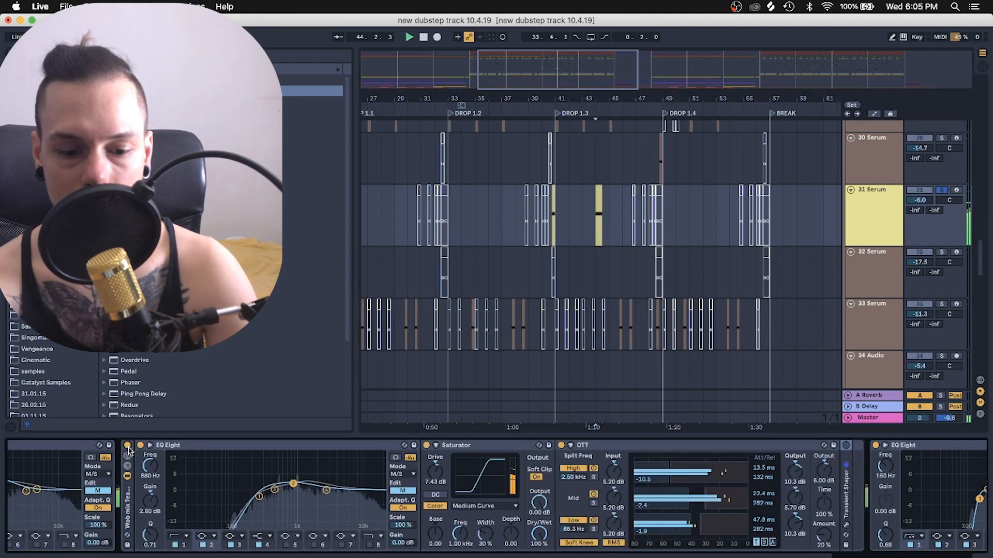
key(space)
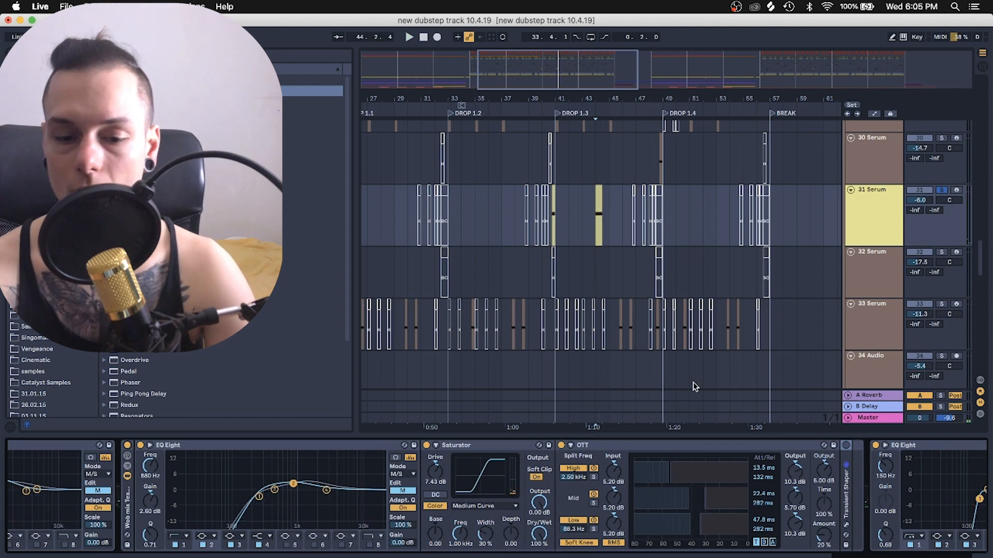
Step: Solo the Serum track inside 38 Group and play it from 25 with its EQ Eight shown
scroll(693, 382, down, 10)
scroll(693, 383, left, 2)
scroll(693, 387, up, 4)
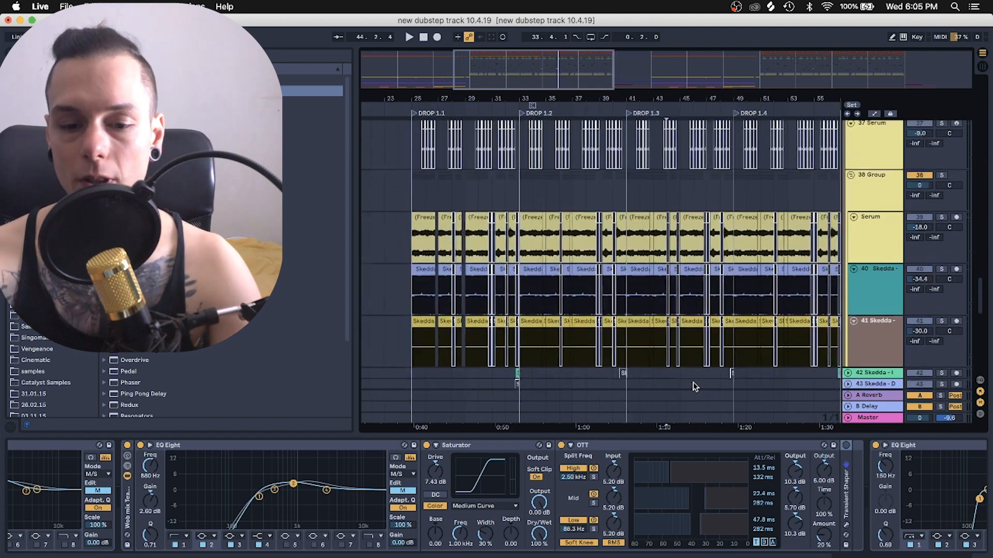
scroll(693, 387, left, 2)
click(429, 247)
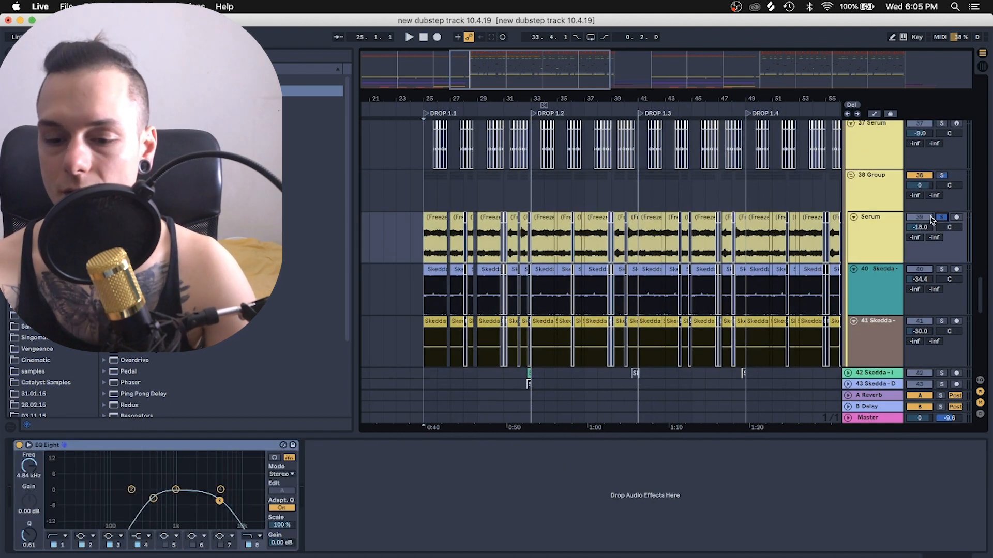
click(875, 241)
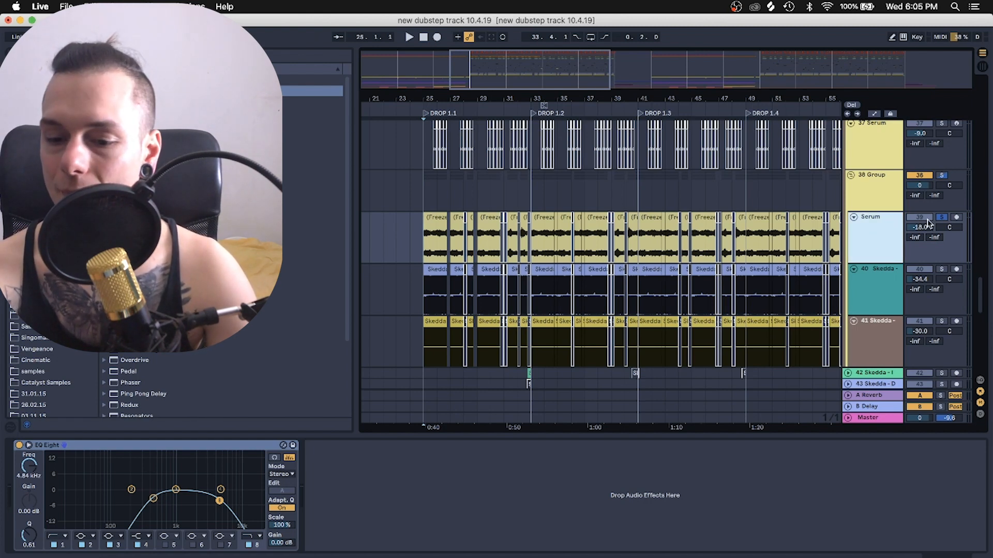
key(space)
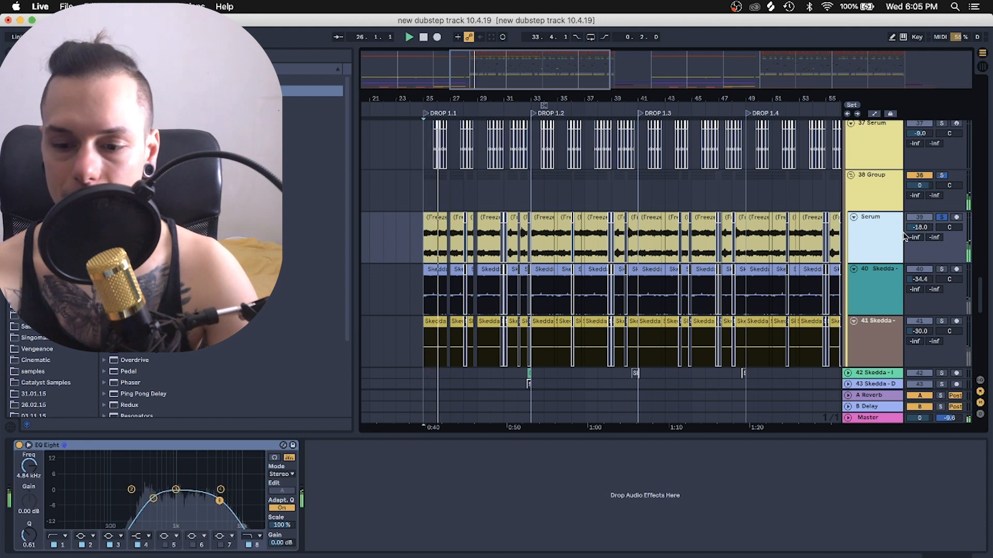
Step: Play the 40 Skedda and 41 Skedda tracks soloed one at a time from 25, showing each EQ Eight, and clear the solo
click(942, 270)
key(space)
key(space)
click(863, 300)
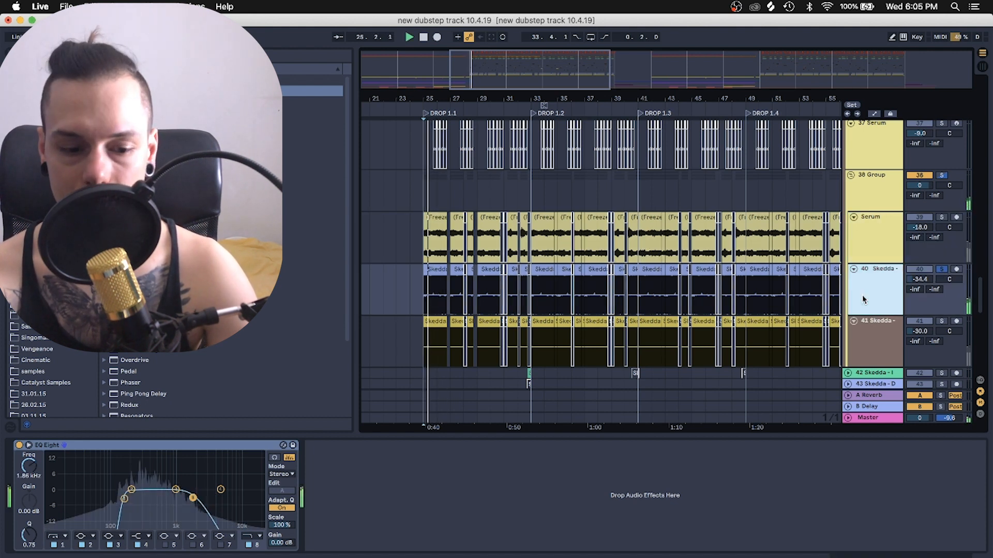
click(941, 321)
click(882, 347)
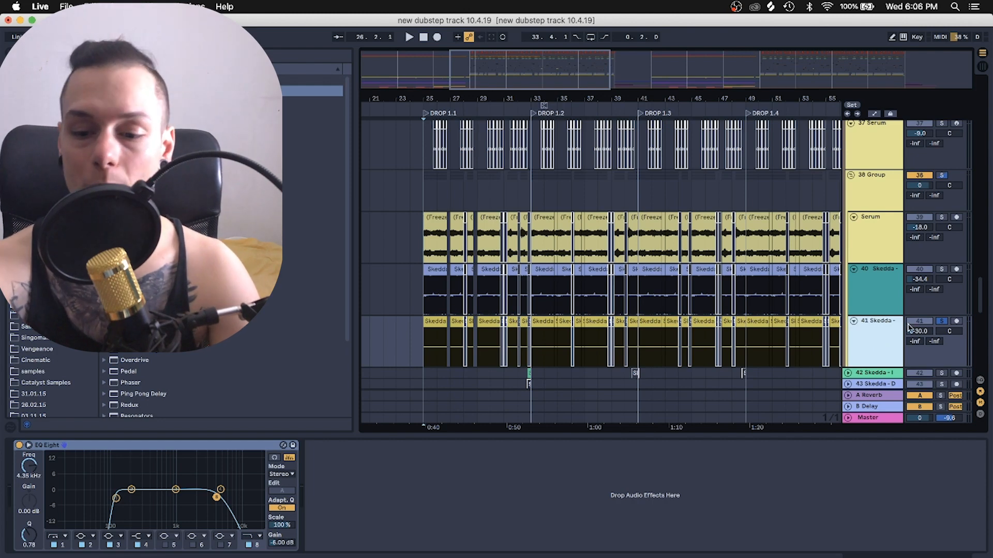
click(941, 321)
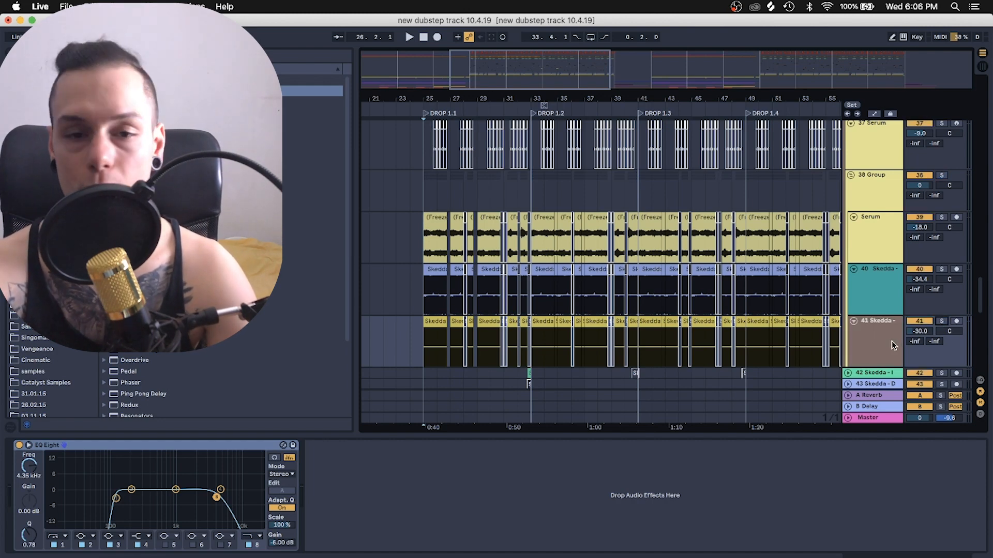
Step: Solo the drum tracks' 1 Group and play it from 25 with its Drum Sharpener and EQ Eight shown
scroll(838, 336, up, 20)
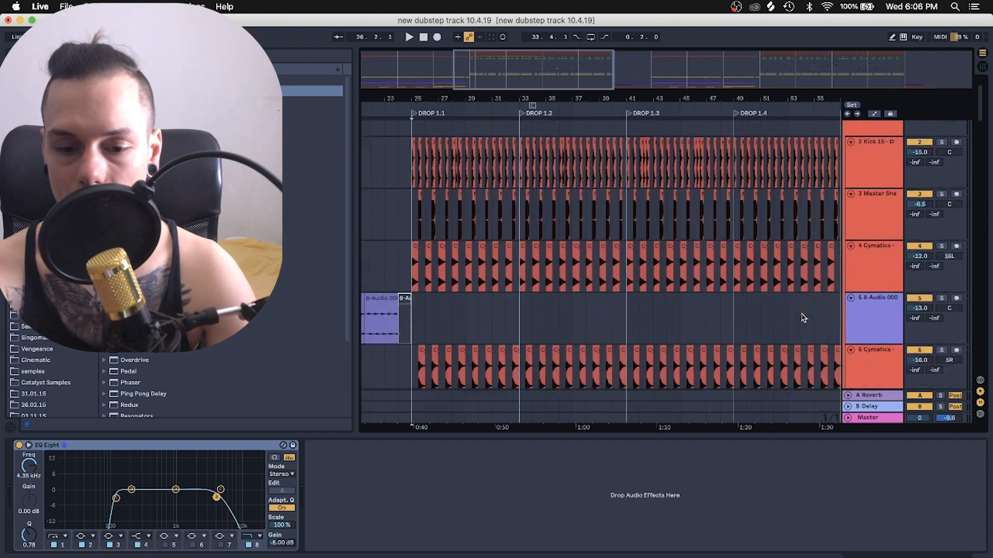
scroll(765, 305, left, 3)
click(463, 156)
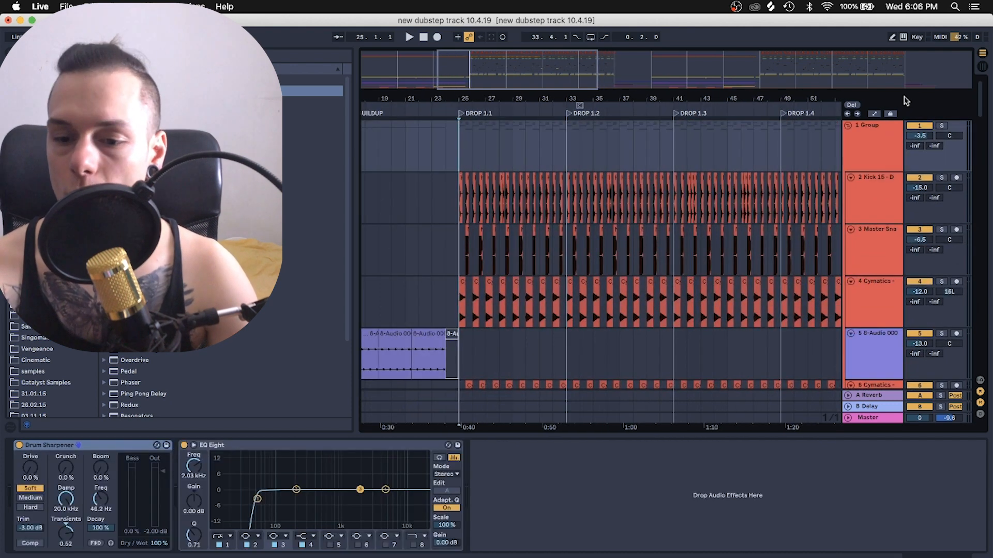
key(space)
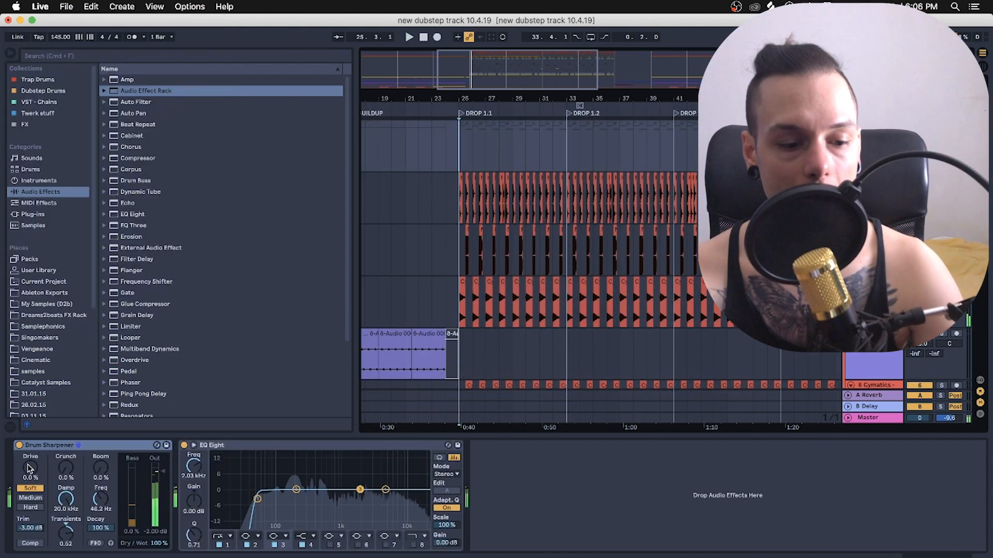
Step: Stop playback and show the Drum Sharpener.adv preset among the Drum Buss presets in the device's hot-swap list
click(154, 446)
key(space)
click(156, 446)
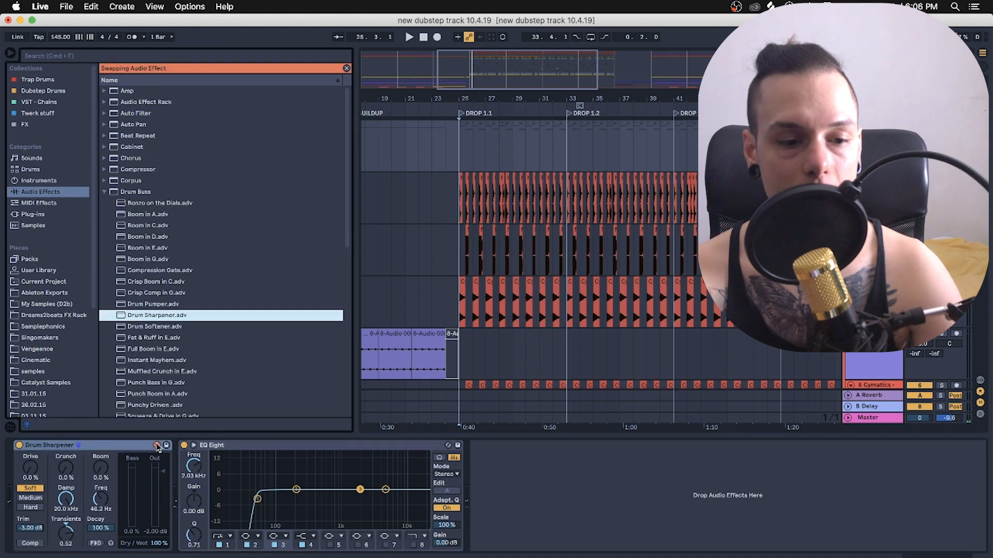
click(133, 194)
scroll(135, 217, down, 3)
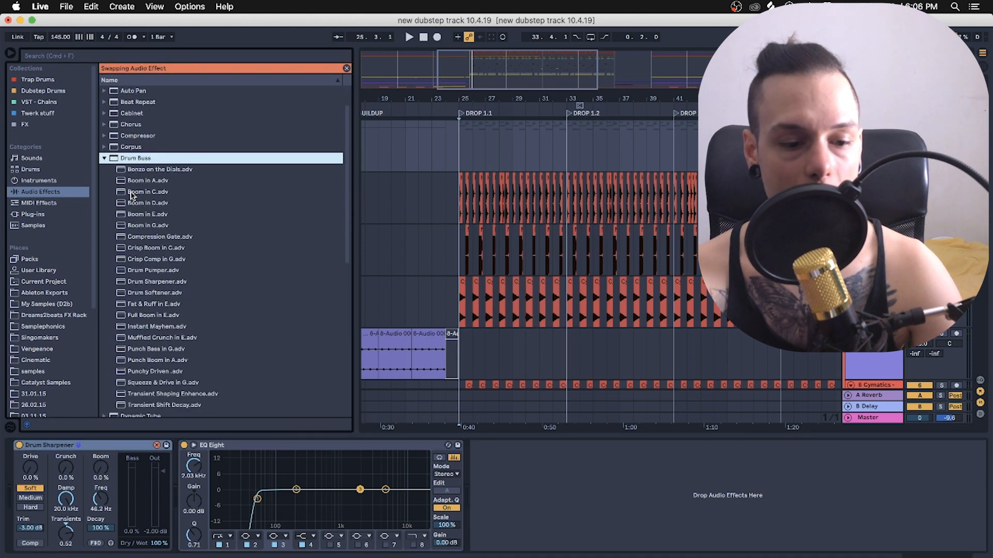
click(147, 282)
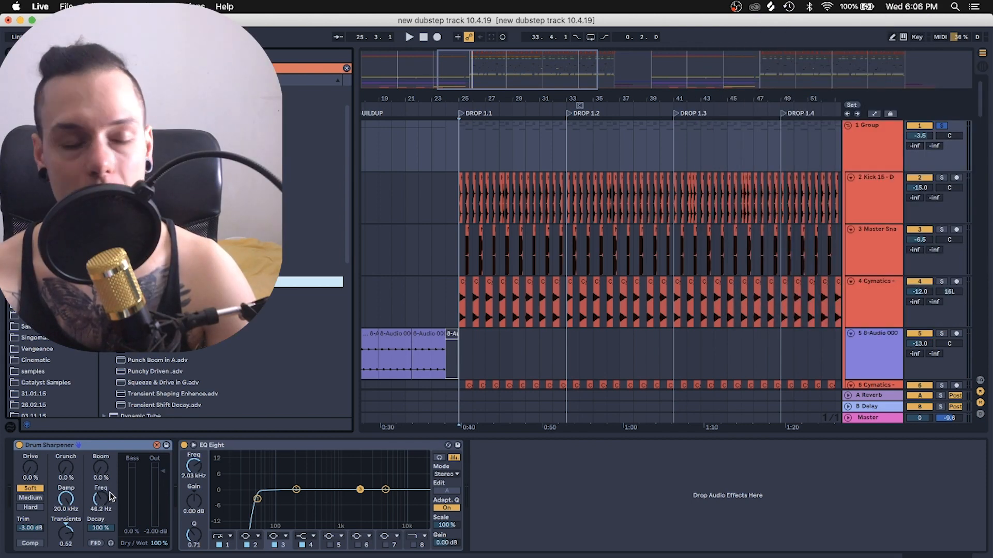
Step: Set the Drum Sharpener's Freq to 48.0 Hz and play 1 Group with the device bypassed and enabled, leaving it on
click(96, 547)
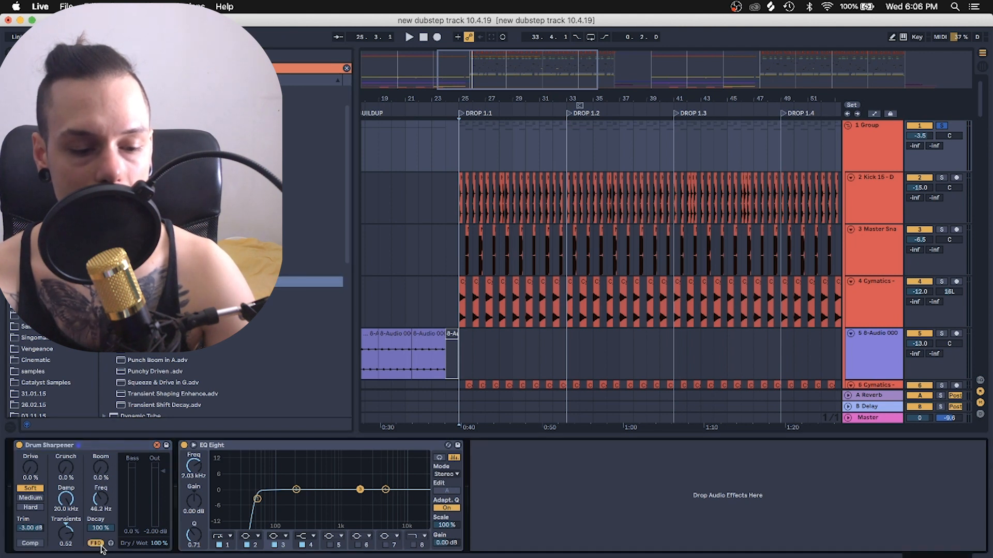
drag(102, 504, 102, 509)
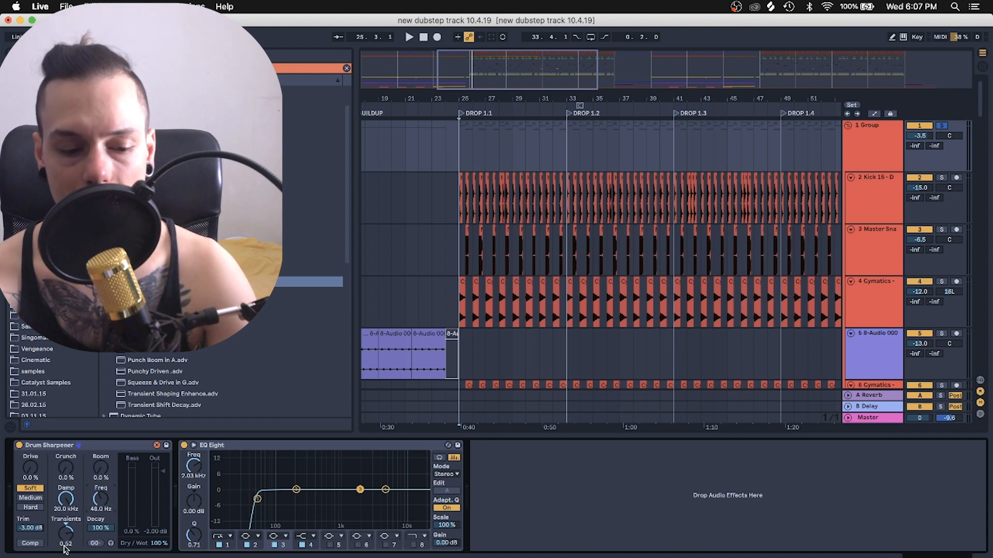
key(space)
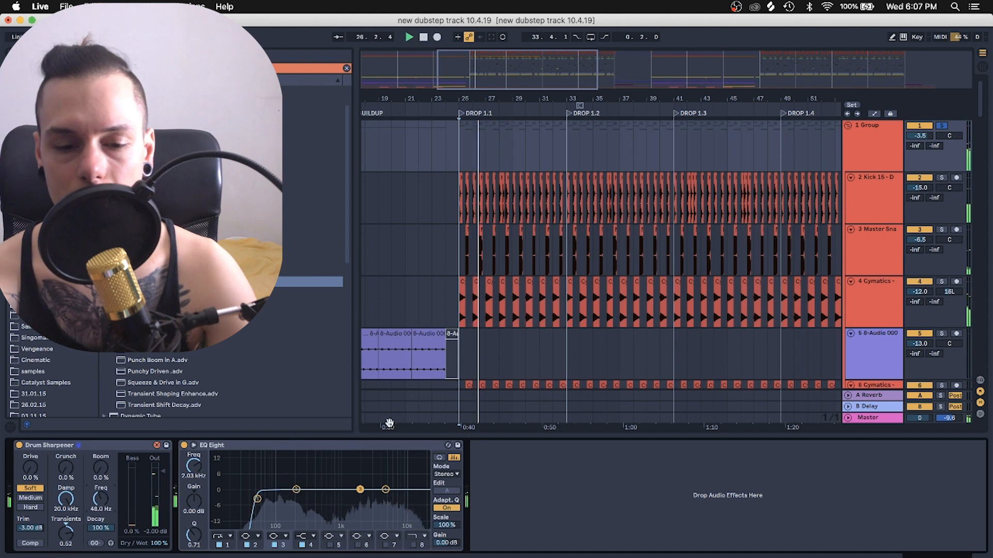
click(19, 445)
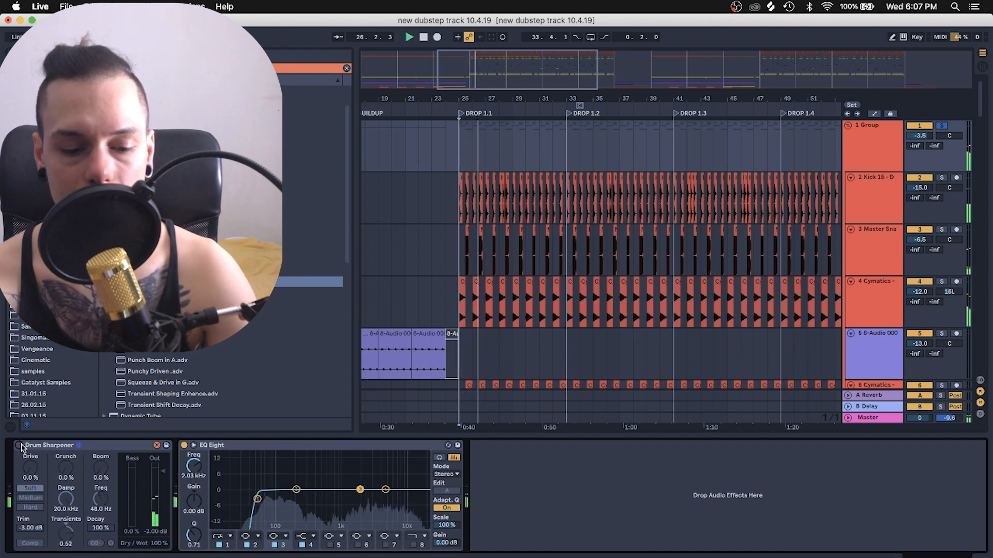
click(20, 445)
Step: Replay the soloed 1 Group from 25, stop it, leave hot-swap mode and clear the solo
key(space)
key(space)
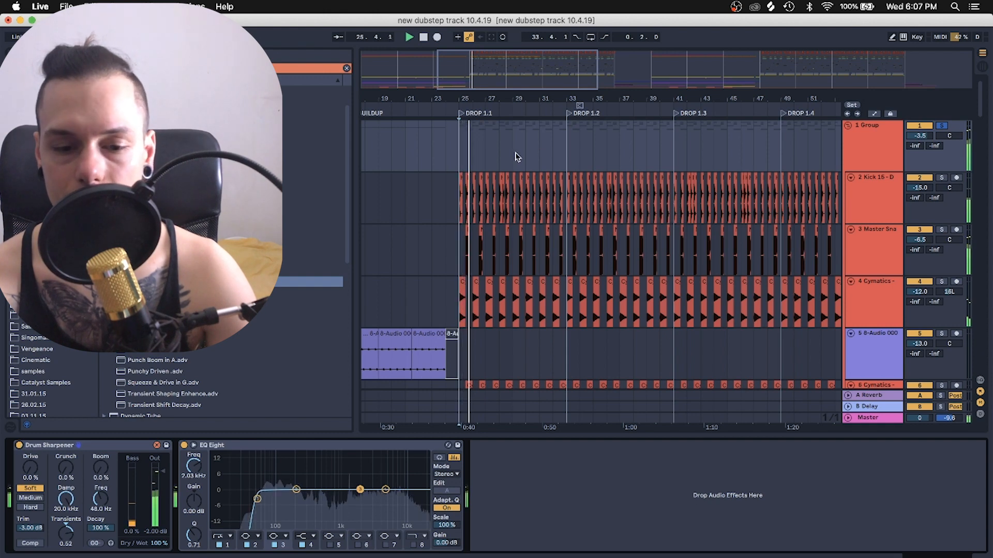
scroll(514, 155, down, 10)
key(space)
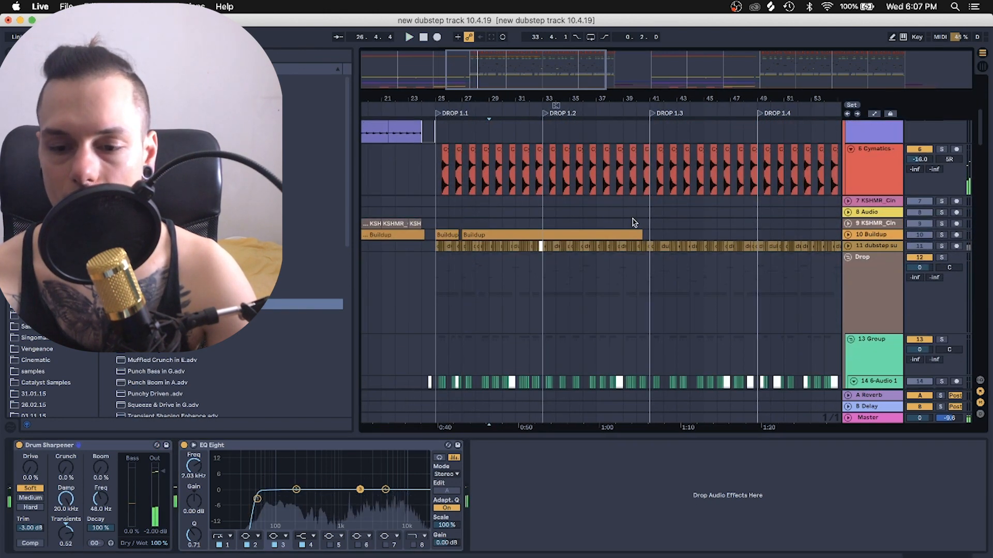
scroll(631, 222, up, 10)
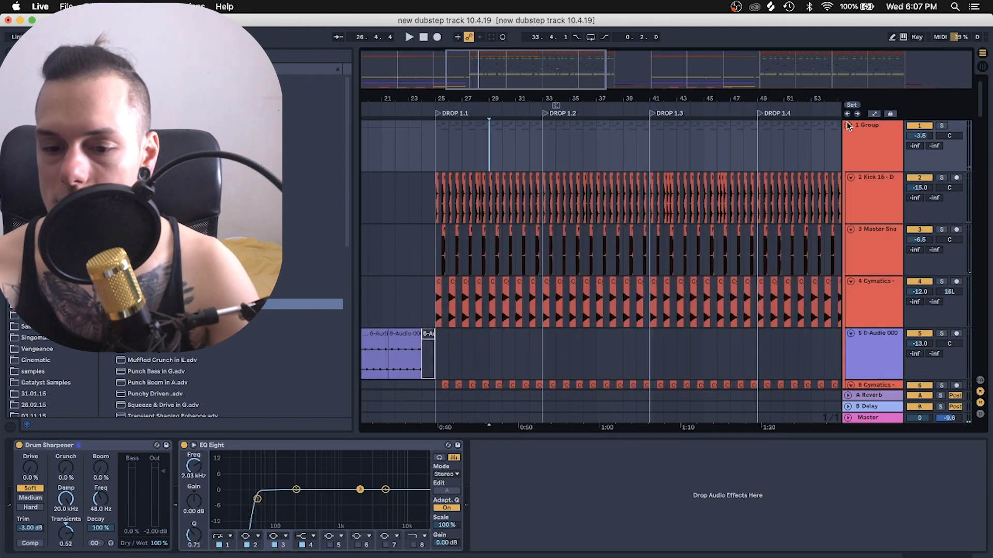
Step: Solo the 2 Kick 15 track and play its first clip from 25 with its Amp and EQ Eight shown
scroll(850, 129, down, 10)
scroll(848, 129, up, 9)
click(876, 143)
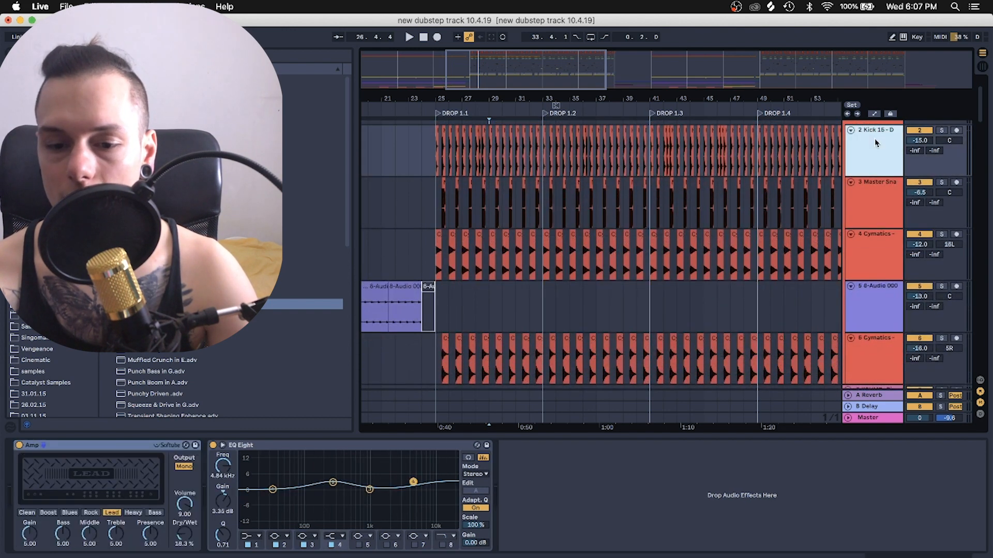
click(941, 131)
drag(434, 97, 436, 165)
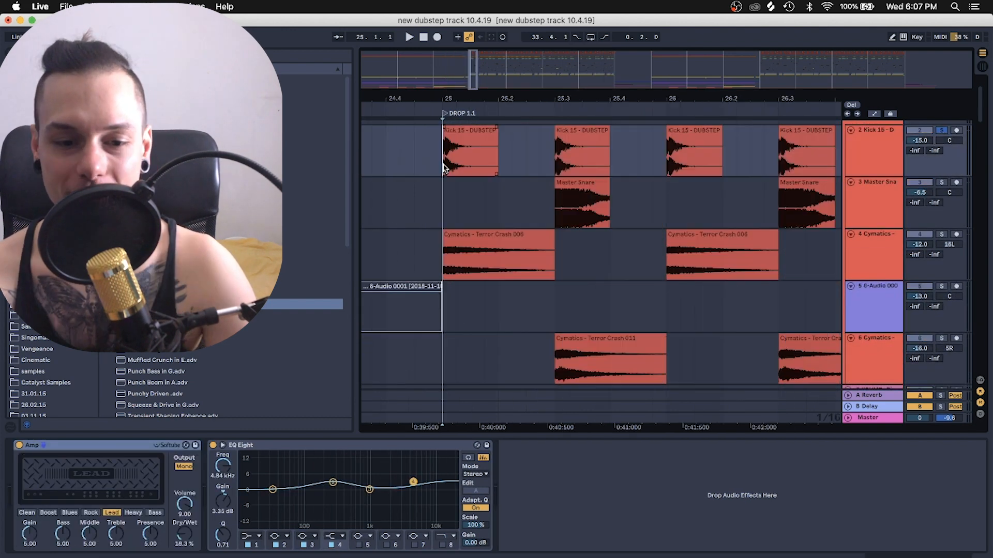
click(444, 153)
key(space)
key(space)
key(space)
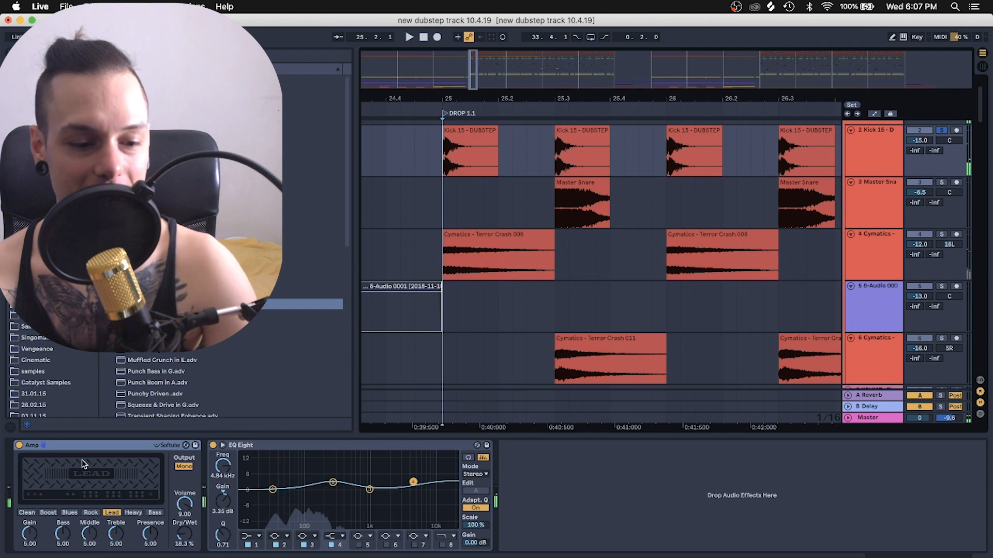
key(space)
Step: Compare the soloed kick with its Amp bypassed and enabled, replaying the clip from 25
click(19, 446)
key(space)
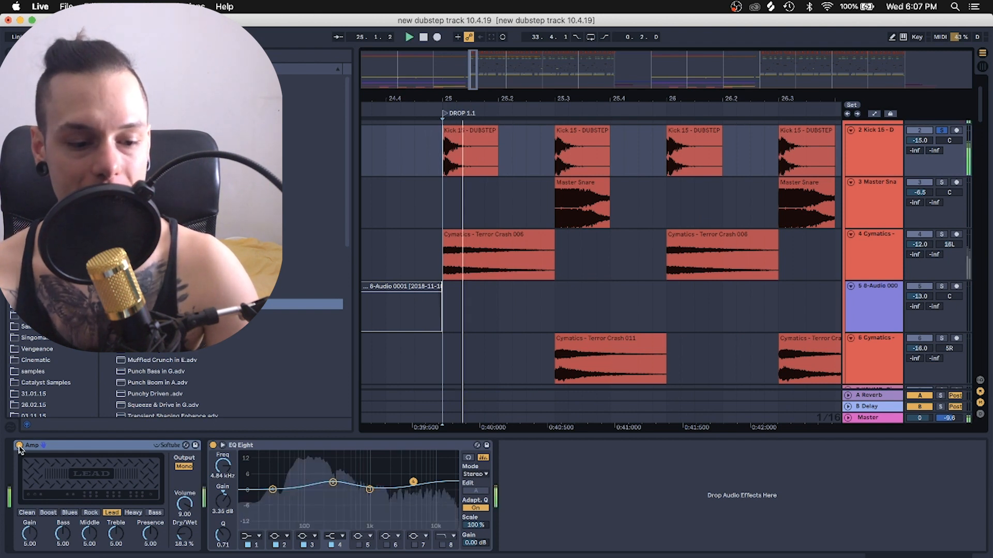
key(space)
key(space)
key(space)
key(space)
key(space)
click(19, 446)
key(space)
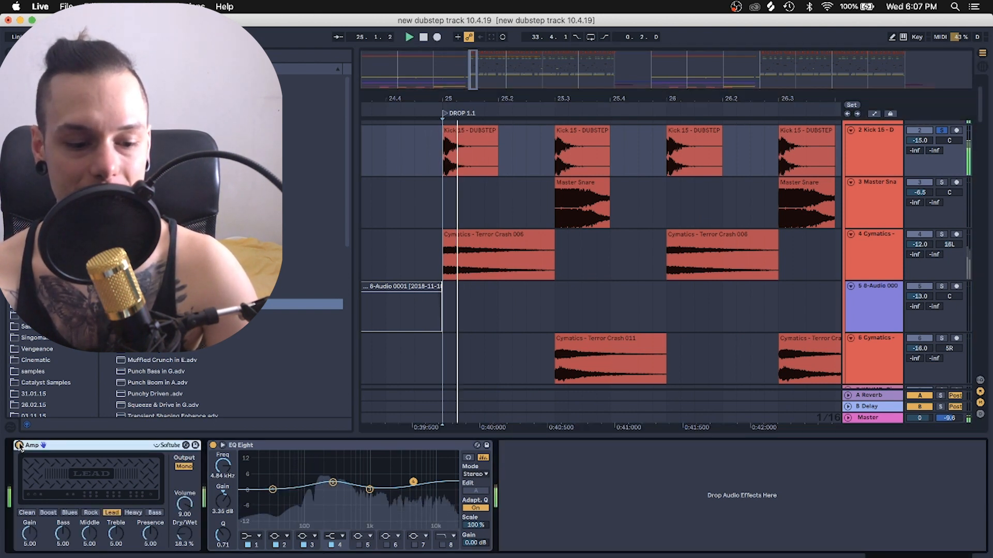
key(space)
key(space)
key(space)
key(space)
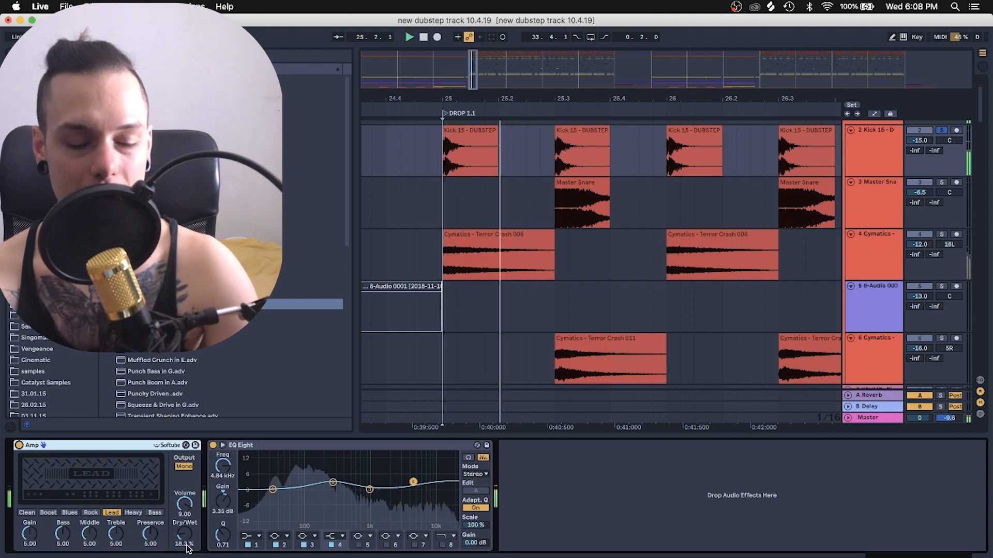
Step: Bypass the kick's Amp once more, replay the hit from 25, and leave the device enabled
key(space)
click(18, 445)
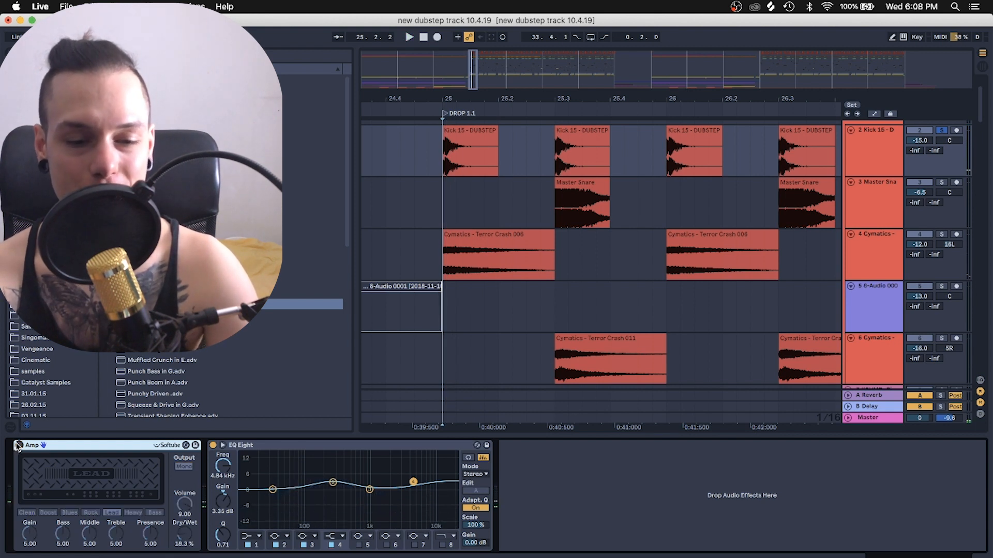
key(space)
key(space)
key(space)
key(space)
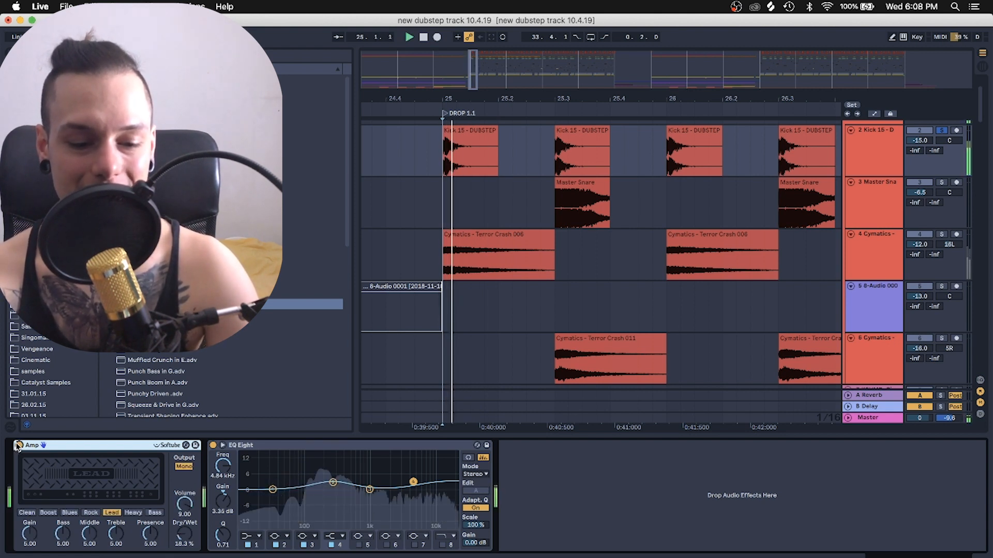
key(space)
key(space)
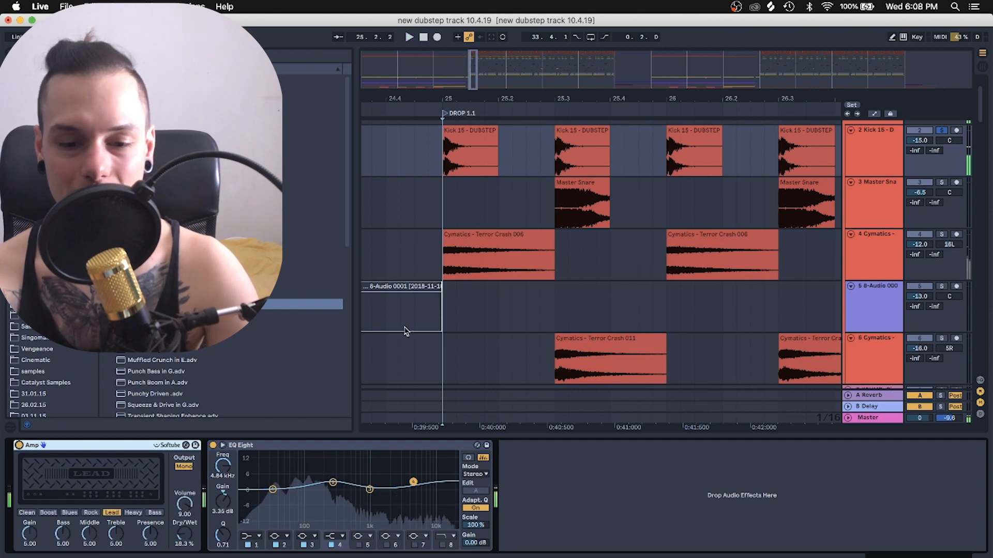
Step: Stop playback, solo the 3 Master Snare track instead of the kick and play it from 25.3 with its EQ Eights shown
key(space)
click(552, 222)
click(941, 182)
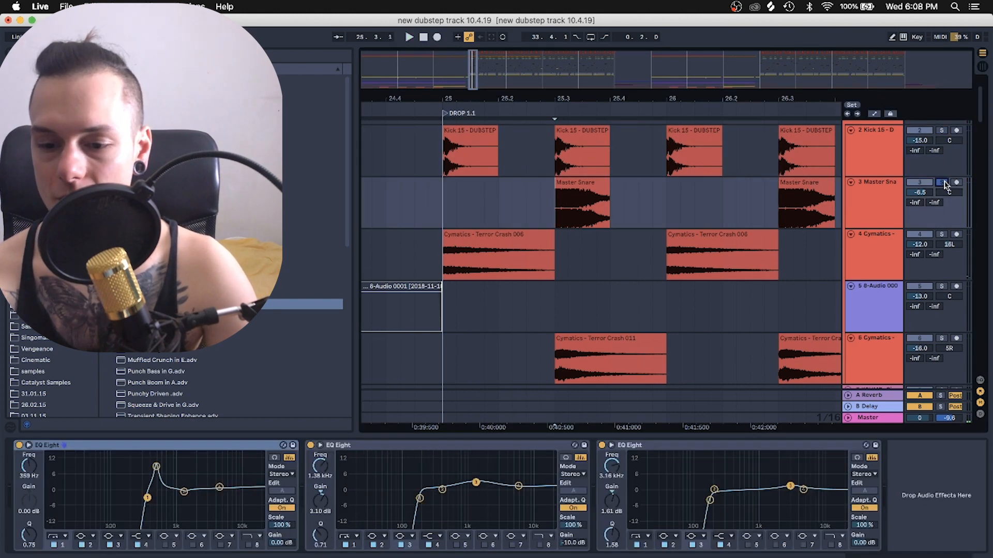
click(876, 202)
key(space)
key(space)
key(space)
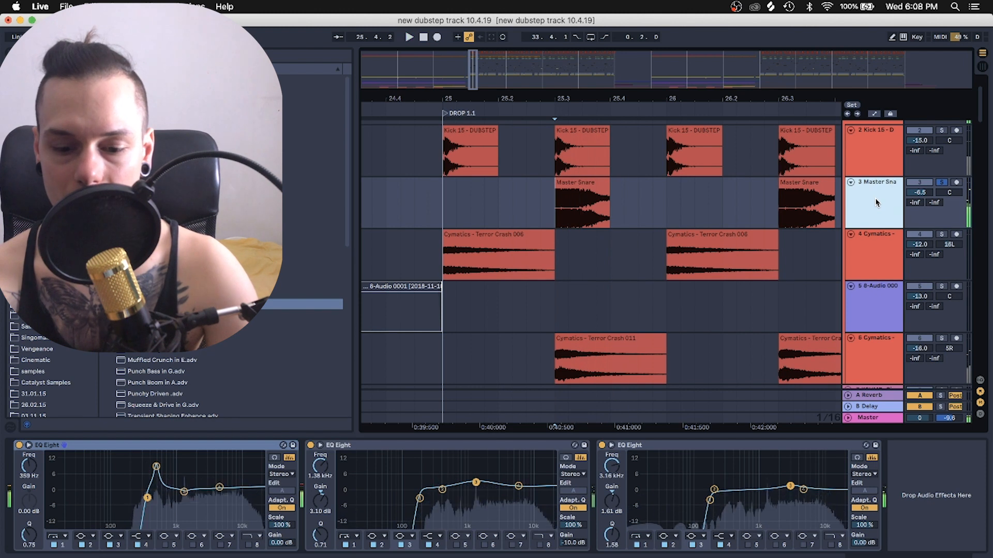
Step: Replay the soloed snare from 25.3 to examine the signal through its three EQ Eight curves, ending with playback stopped
key(space)
key(space)
key(space)
key(space)
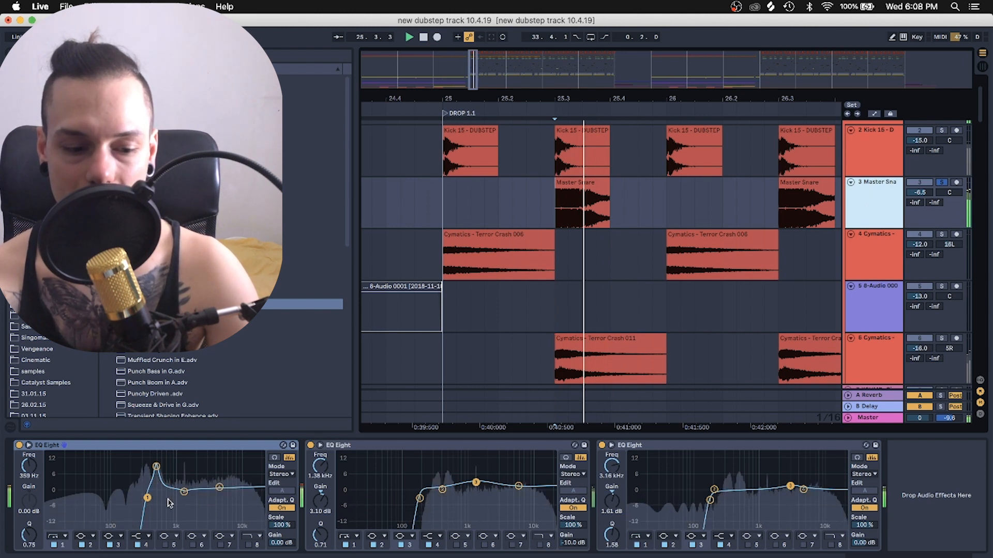
key(space)
key(space)
key(space)
key(space)
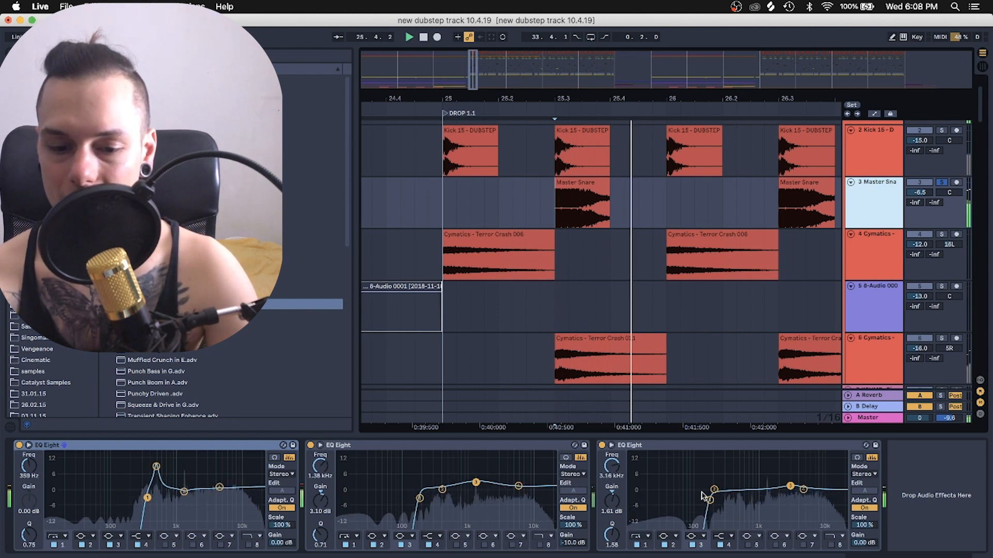
key(space)
Step: Show the EQ Eight curves of the 4 Cymatics and 6 Cymatics crash tracks at the start of DROP 1.1
click(441, 266)
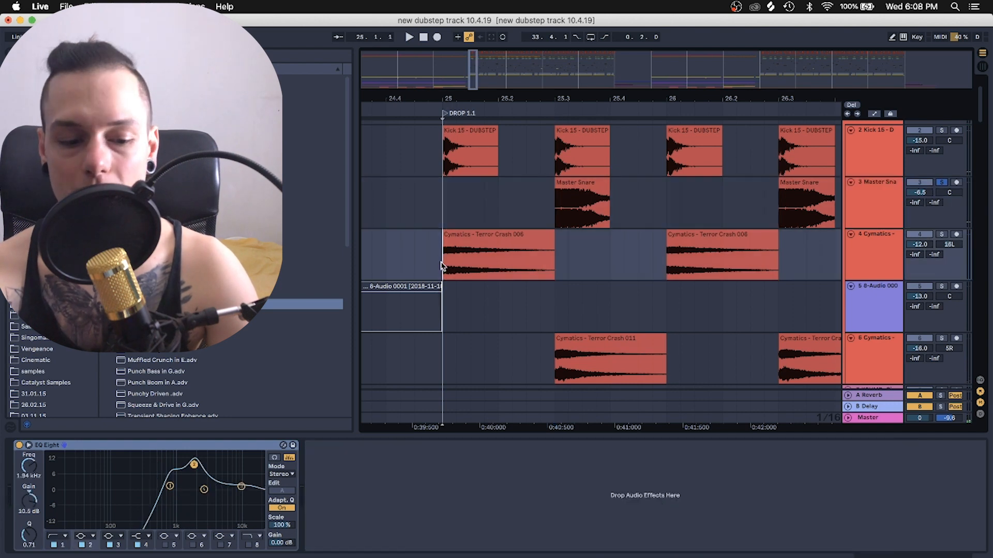
scroll(444, 269, down, 5)
click(548, 243)
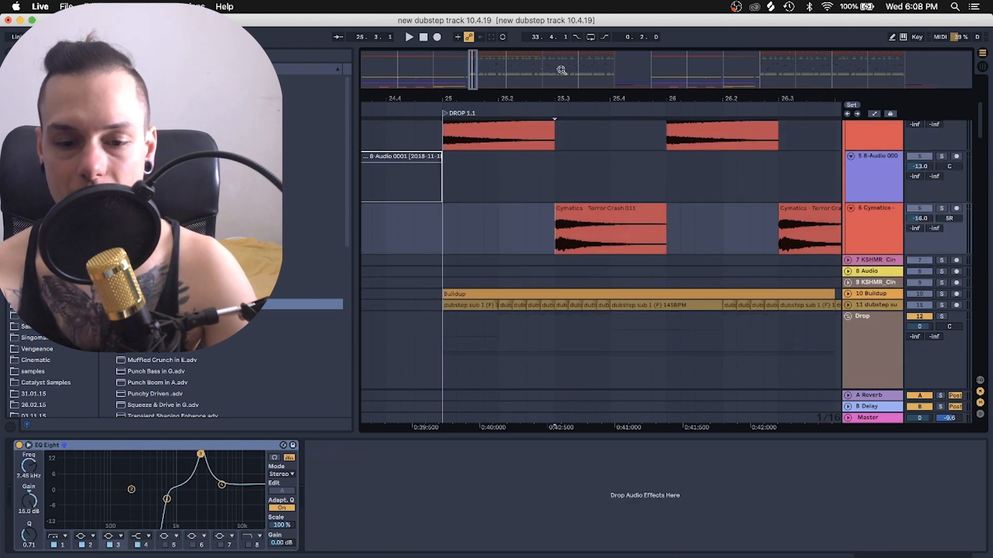
drag(560, 97, 560, 97)
scroll(576, 228, right, 3)
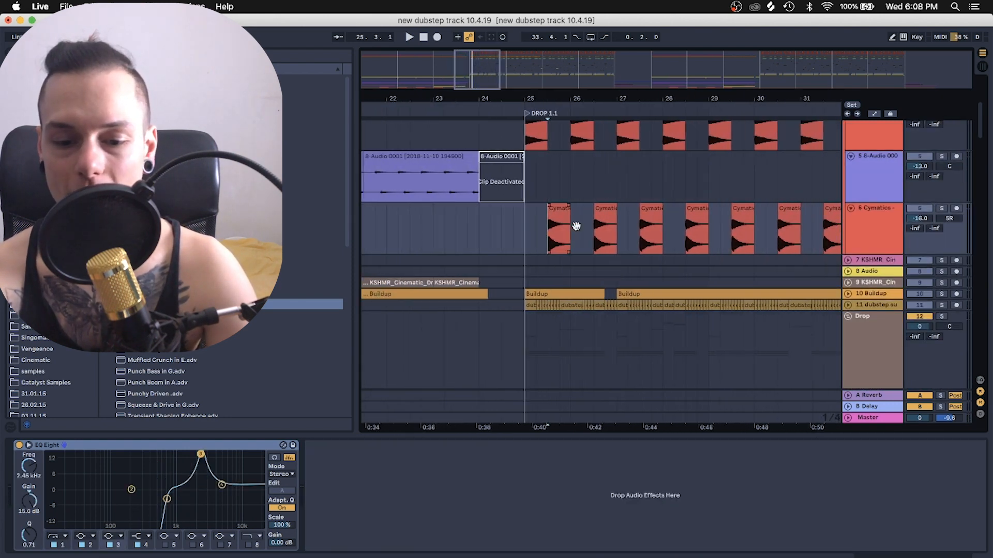
scroll(577, 229, up, 7)
key(space)
Step: Show the 38 Group's Sidechain Compressor and the EQ Eight on its 40 Skedda track, selecting that track's first DROP 1.1 clip
scroll(578, 230, down, 6)
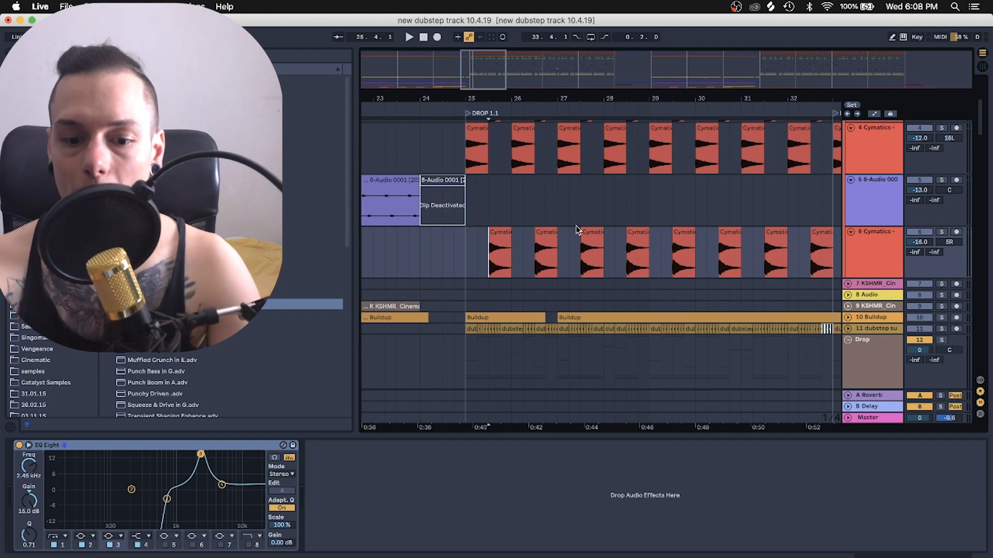
scroll(577, 230, down, 12)
scroll(577, 230, up, 8)
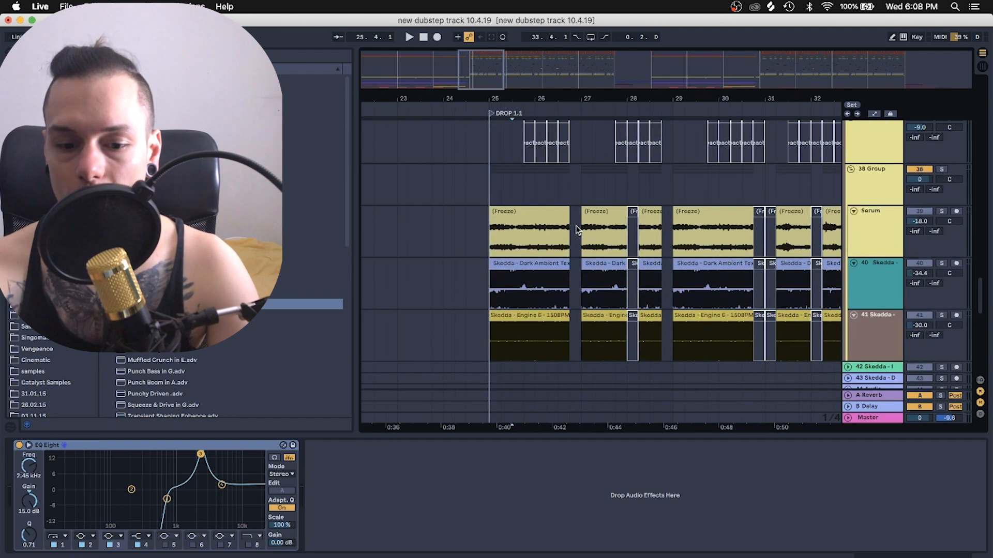
mouse_move(504, 97)
mouse_down()
mouse_move(504, 145)
mouse_move(505, 90)
mouse_up()
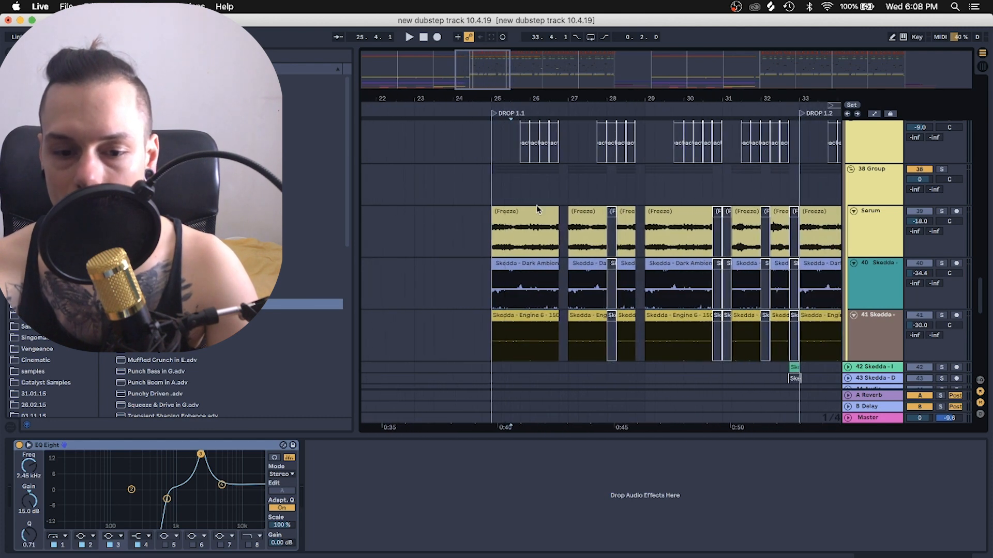
click(491, 187)
drag(490, 187, 588, 184)
click(511, 186)
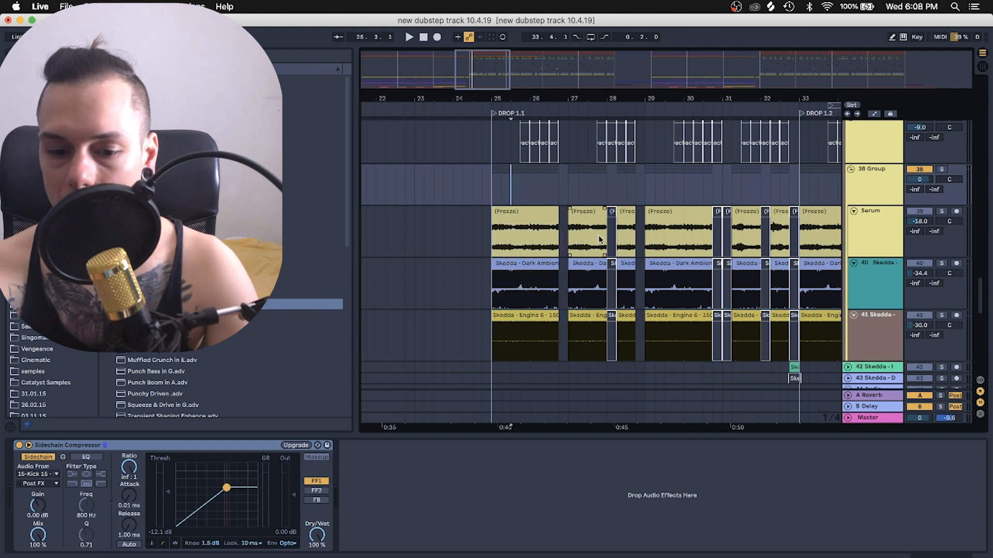
click(521, 264)
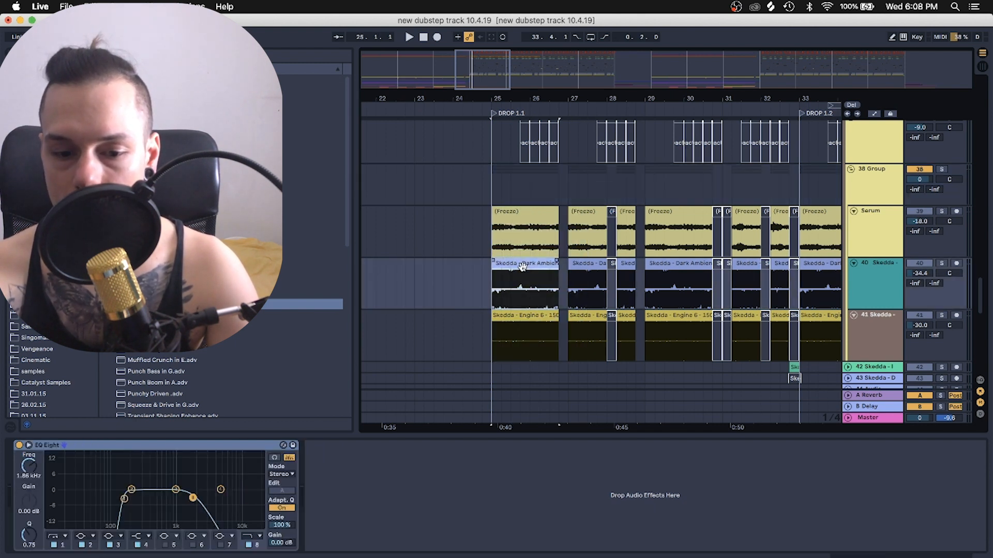
drag(493, 294, 559, 292)
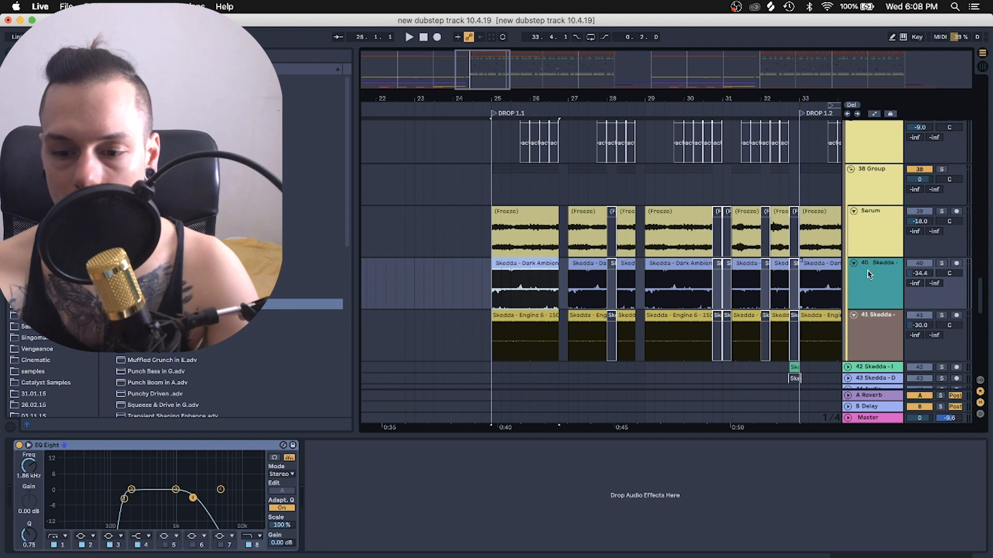
Step: Solo the frozen Serum track in 38 Group and show its EQ Eight with the clips around DROP 1.2
click(941, 211)
click(778, 227)
scroll(771, 238, right, 5)
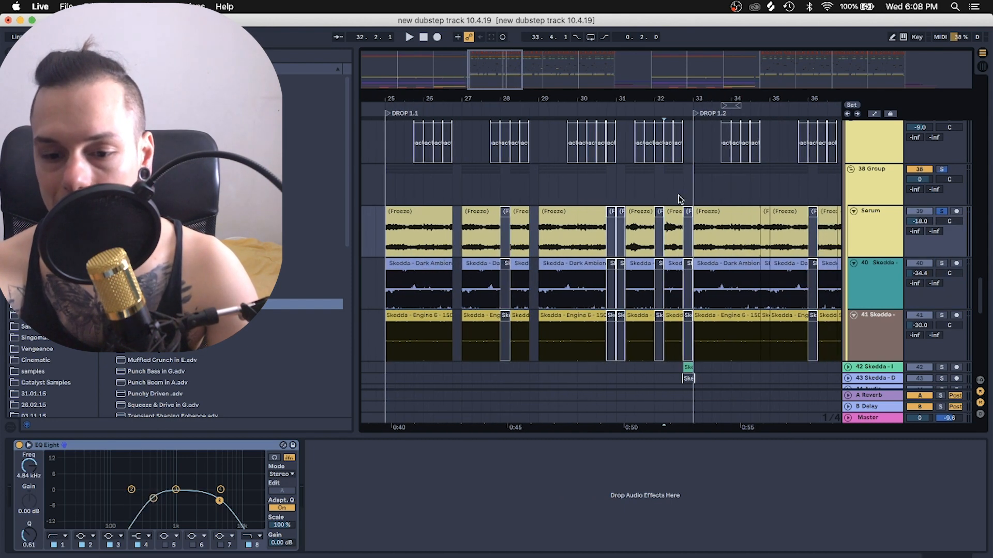
drag(692, 98, 691, 124)
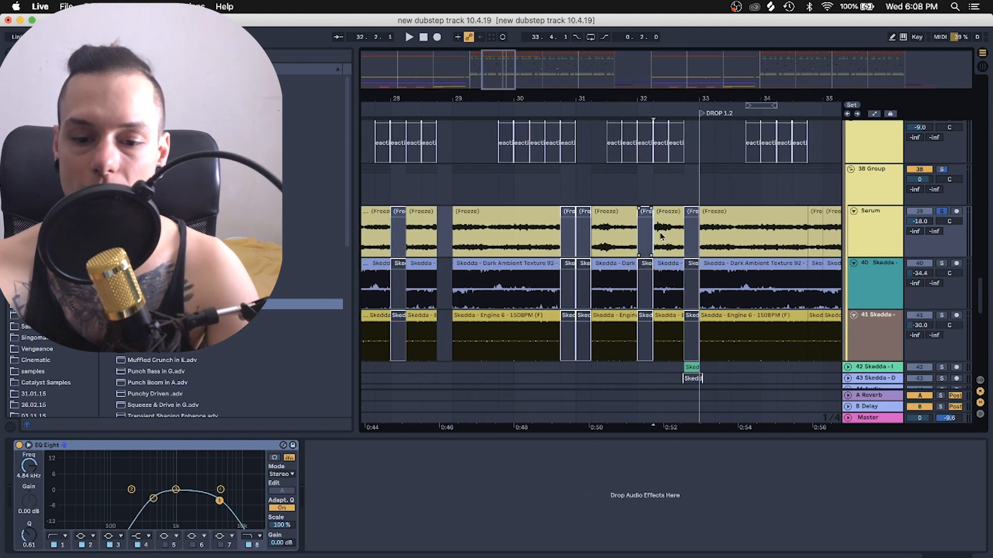
scroll(656, 235, right, 4)
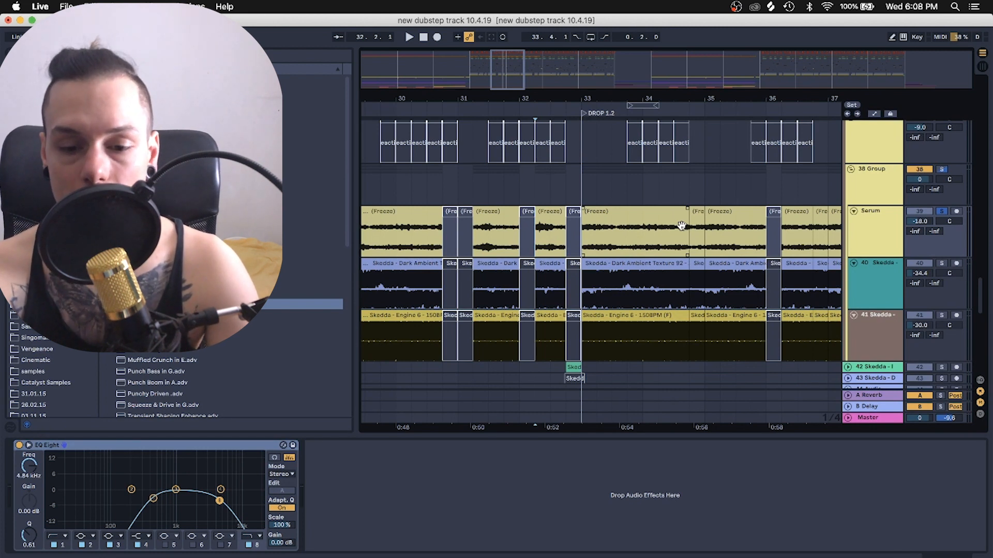
Step: Place the start position at 33 on the Serum track and select the frozen clip that begins DROP 1.2
click(581, 241)
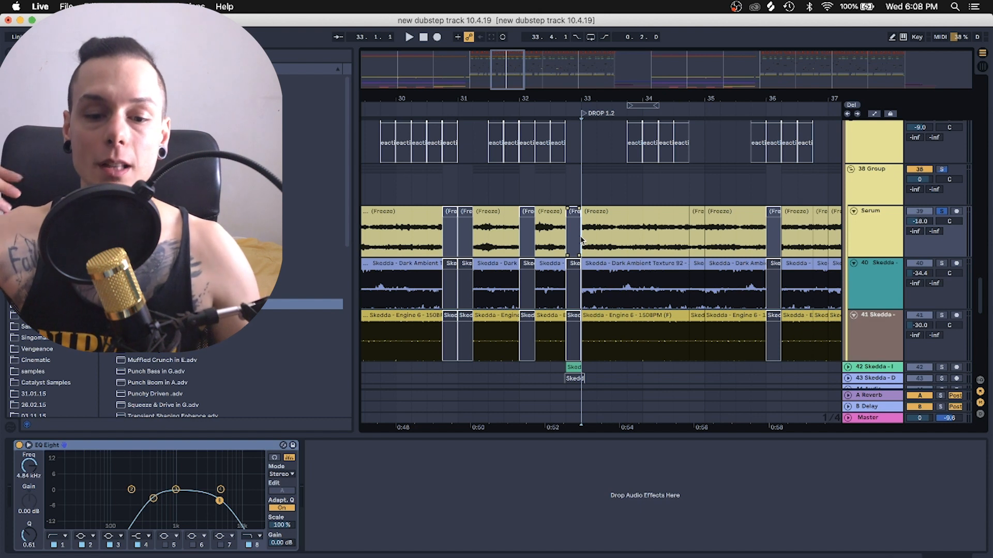
click(612, 223)
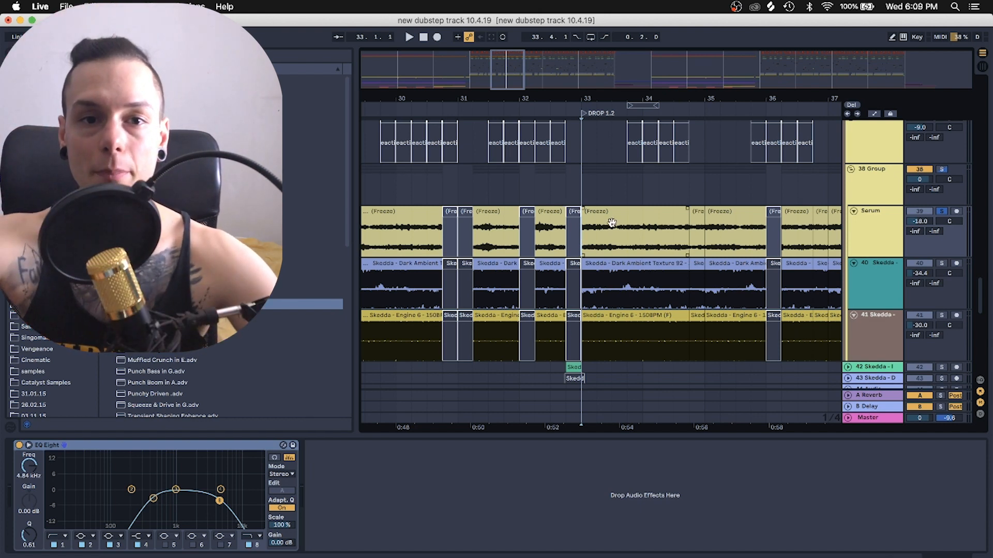
click(573, 249)
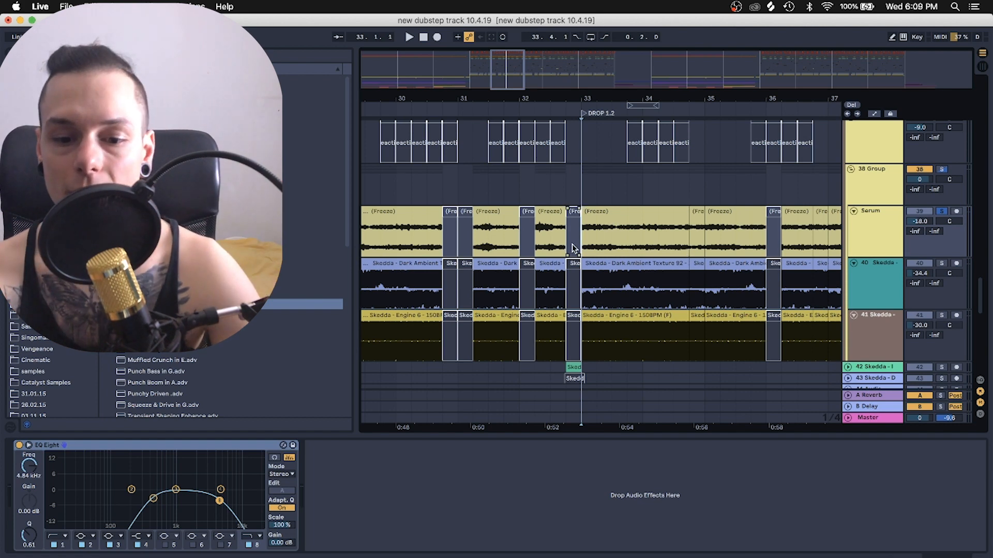
click(683, 242)
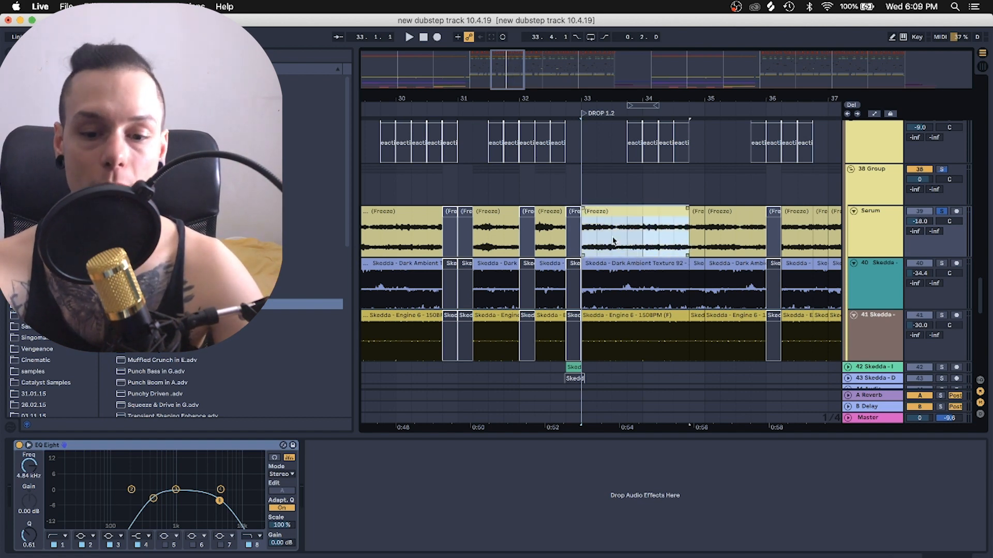
scroll(614, 241, right, 5)
drag(540, 104, 538, 49)
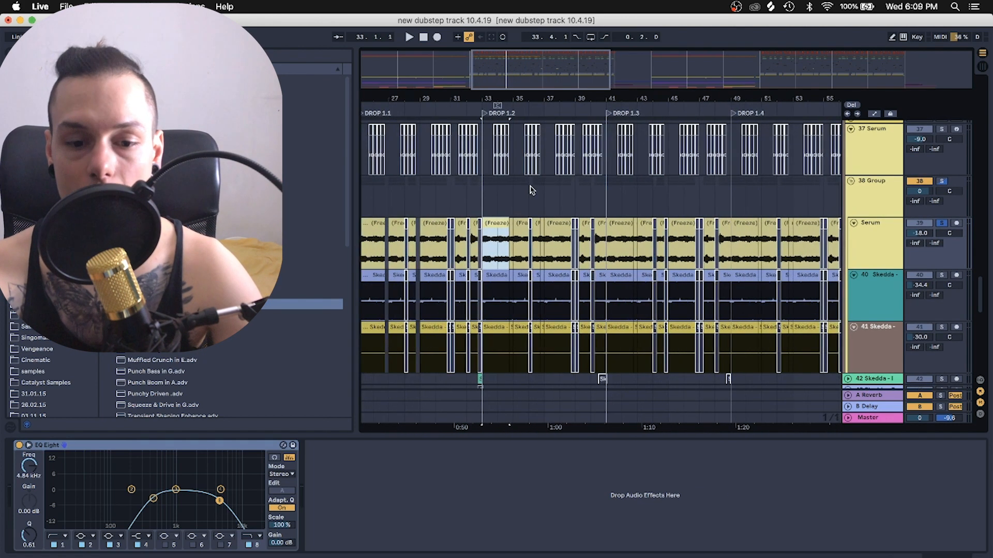
Step: Show the 31 Serum track's device chain with the start position placed at 25
scroll(511, 220, left, 5)
scroll(511, 219, up, 3)
scroll(509, 219, up, 3)
click(552, 193)
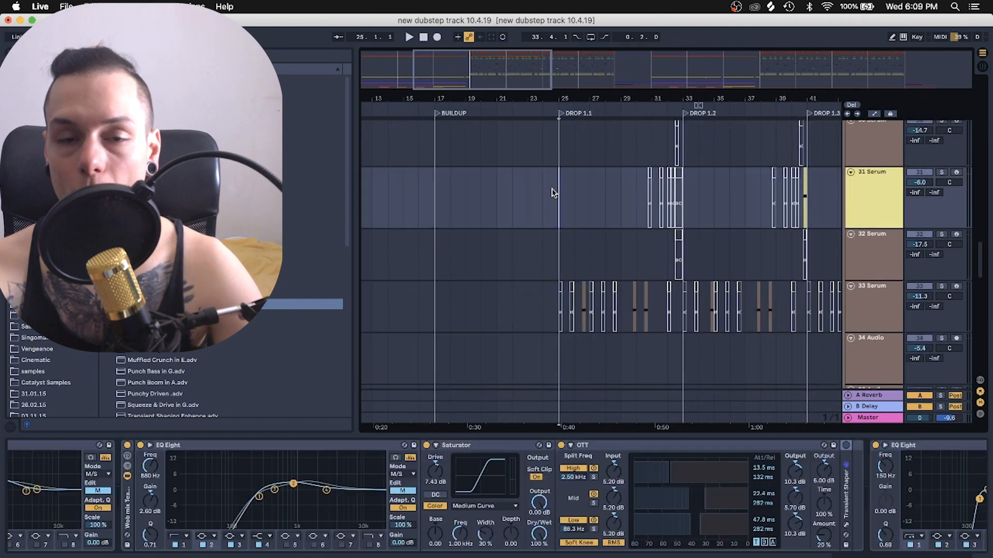
Step: Return to the drum tracks and select the first 4 Cymatics crash clip at 25, showing its EQ Eight
scroll(552, 193, up, 3)
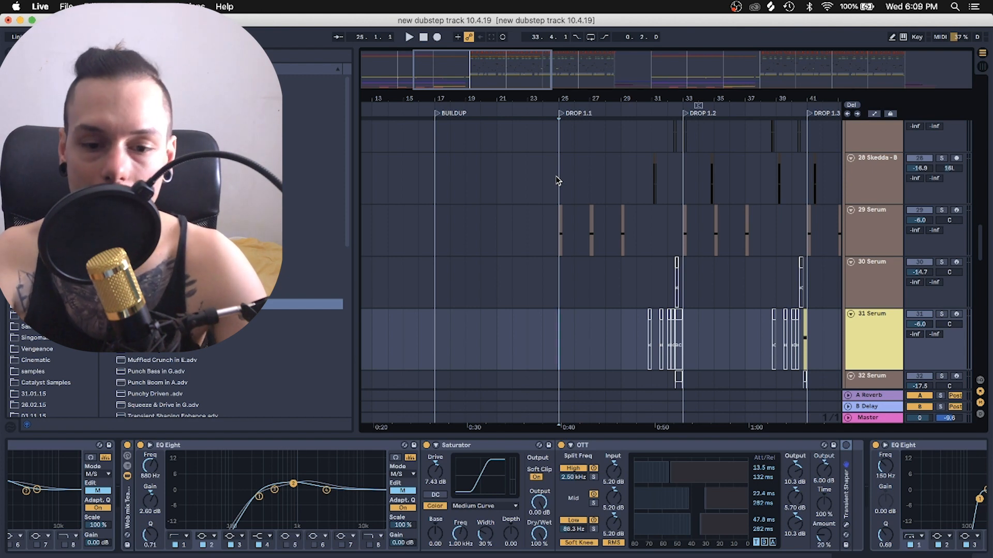
scroll(558, 181, up, 15)
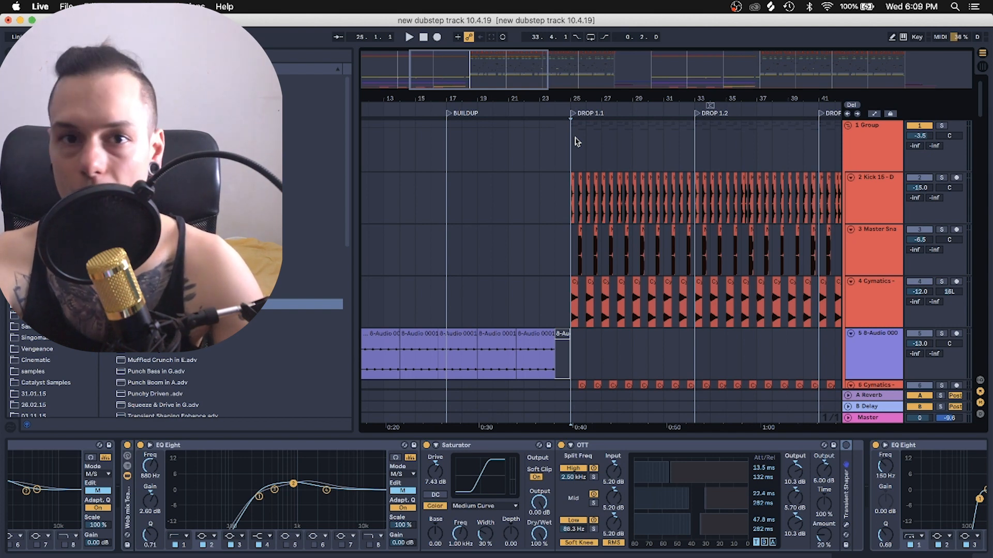
scroll(577, 141, down, 10)
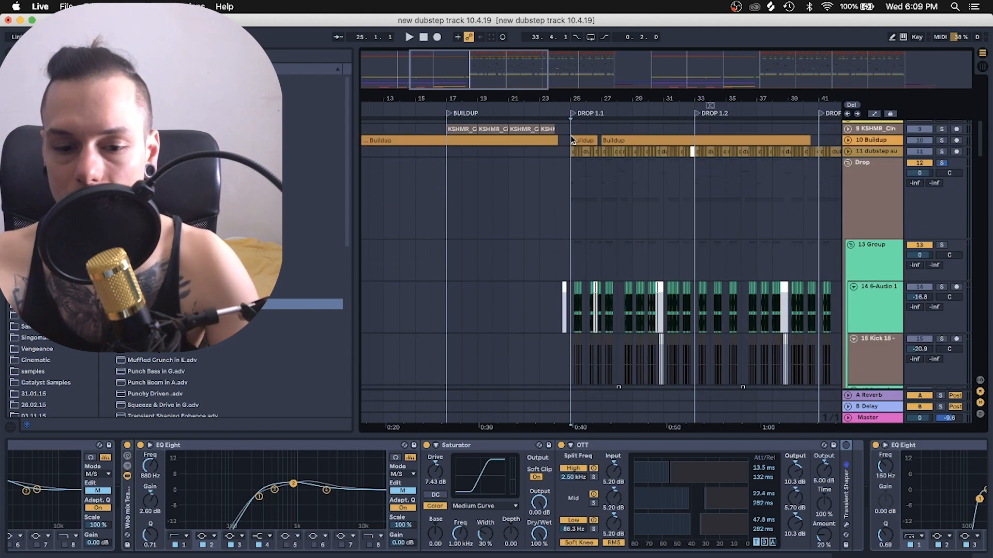
scroll(574, 142, up, 8)
click(585, 216)
click(585, 257)
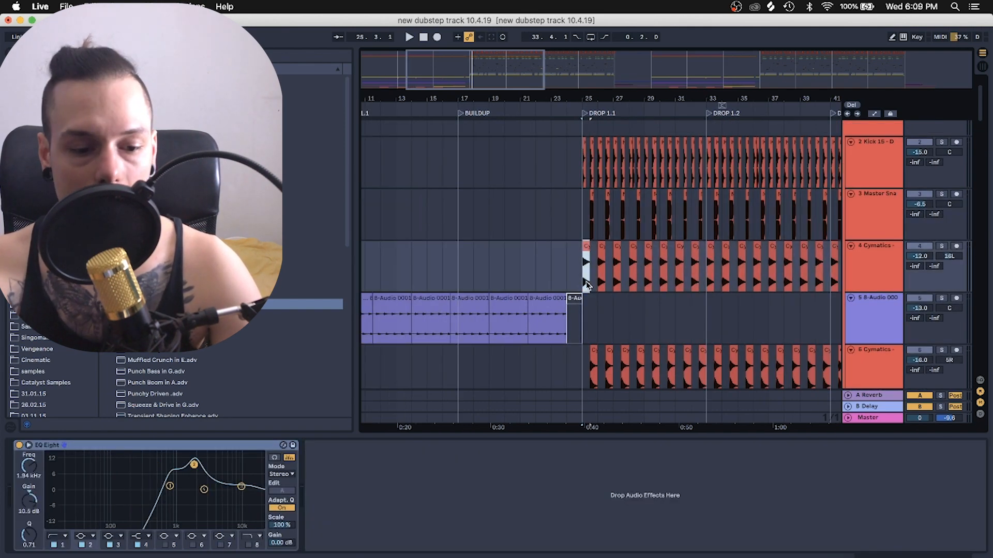
Step: Collapse all tracks to compact height and select the Drop group at 41, showing its device chain from the Overdrive onward
scroll(585, 289, down, 5)
scroll(587, 242, down, 15)
scroll(586, 242, right, 5)
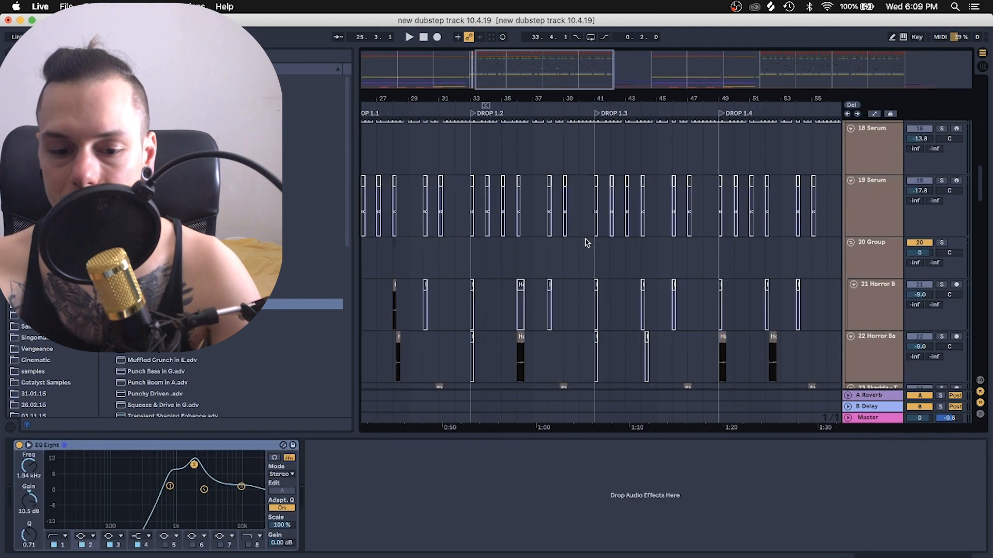
key(alt+u)
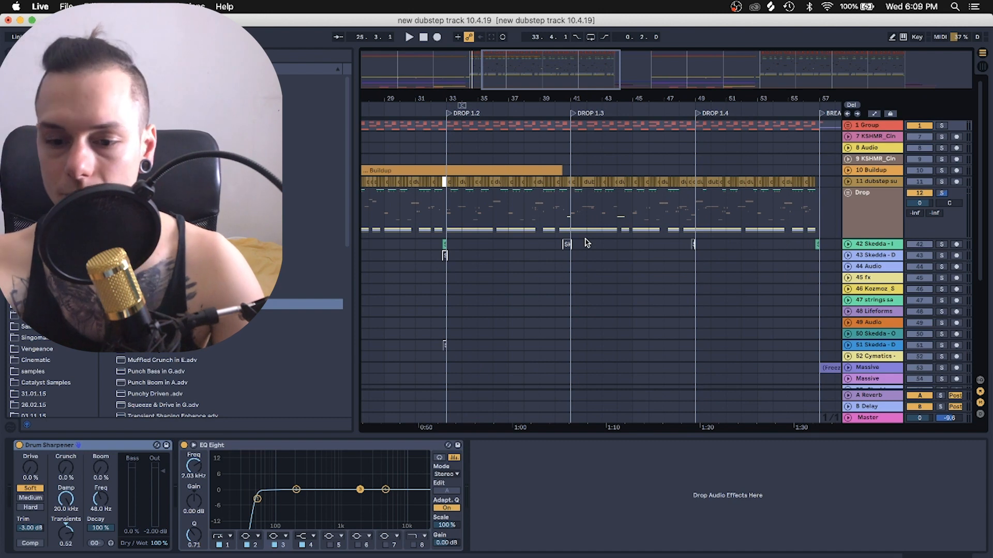
click(573, 217)
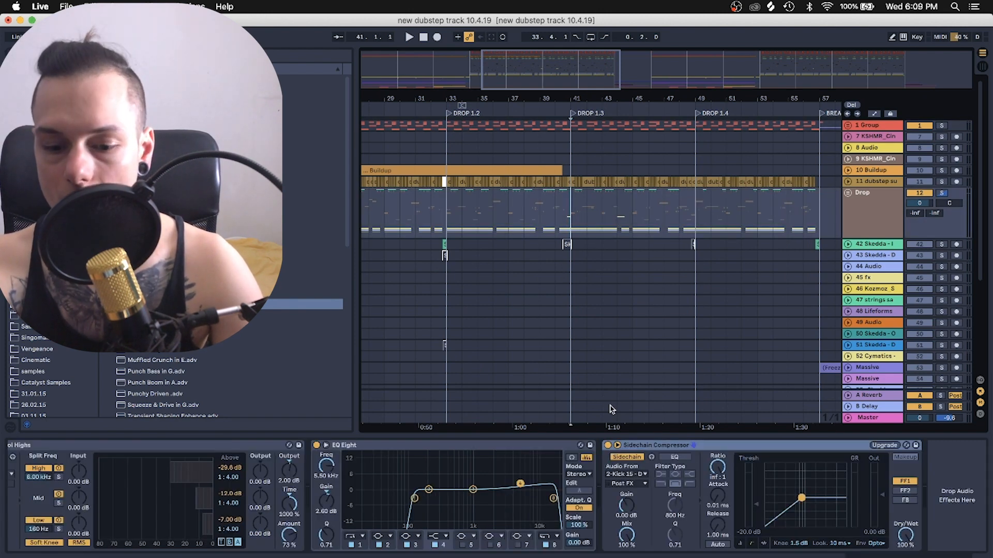
scroll(602, 536, up, 10)
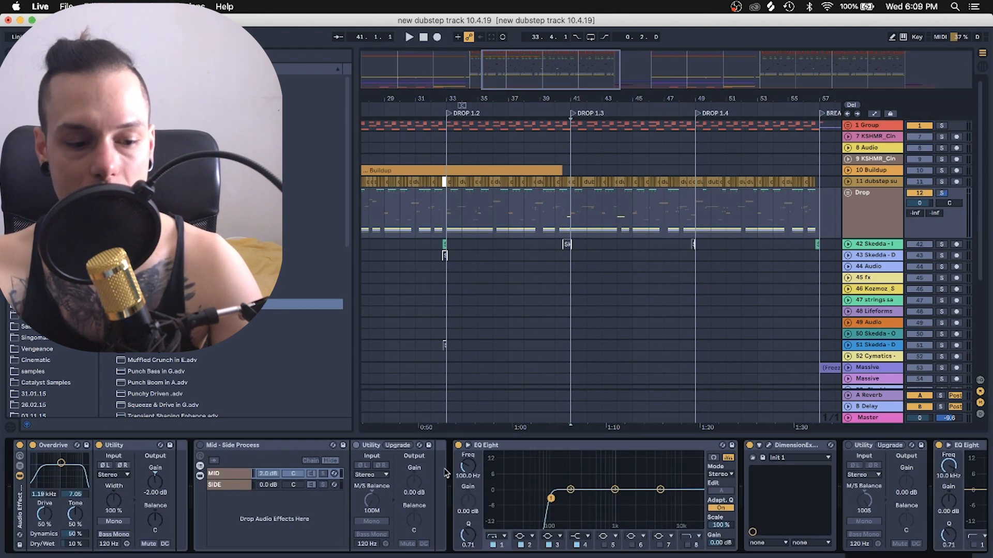
Step: Place the start position at 25 on the Drop group and highlight the Overdrive and Utility devices in its chain
drag(462, 105, 463, 99)
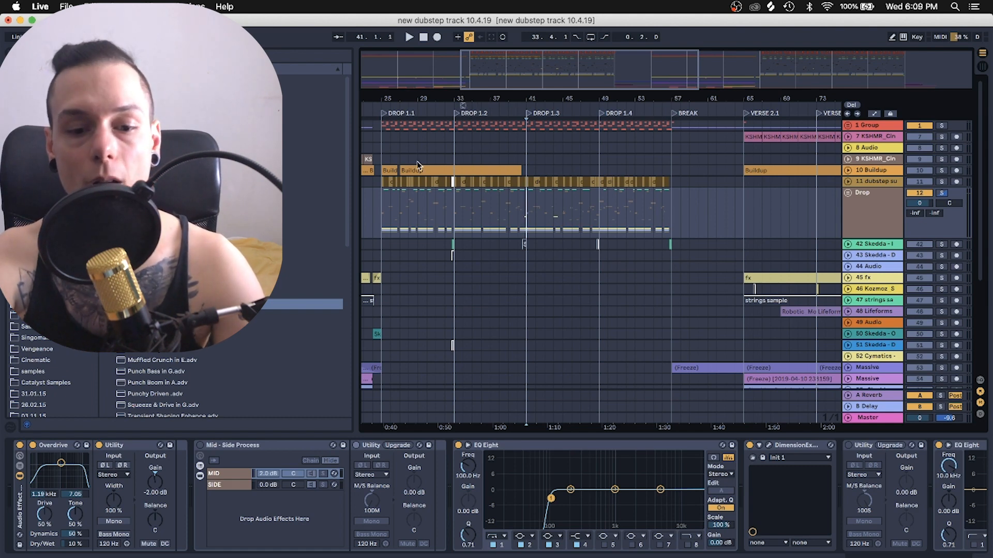
click(382, 220)
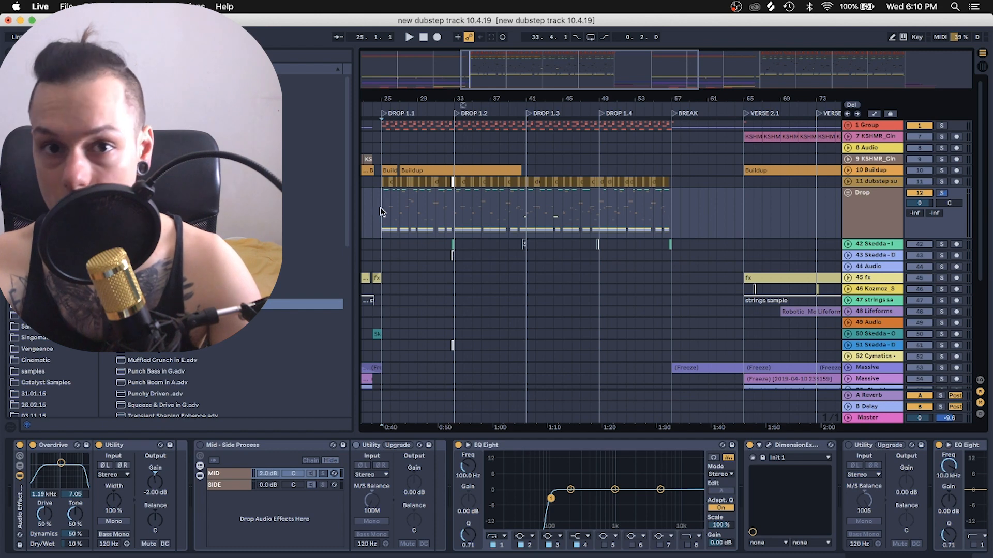
click(52, 446)
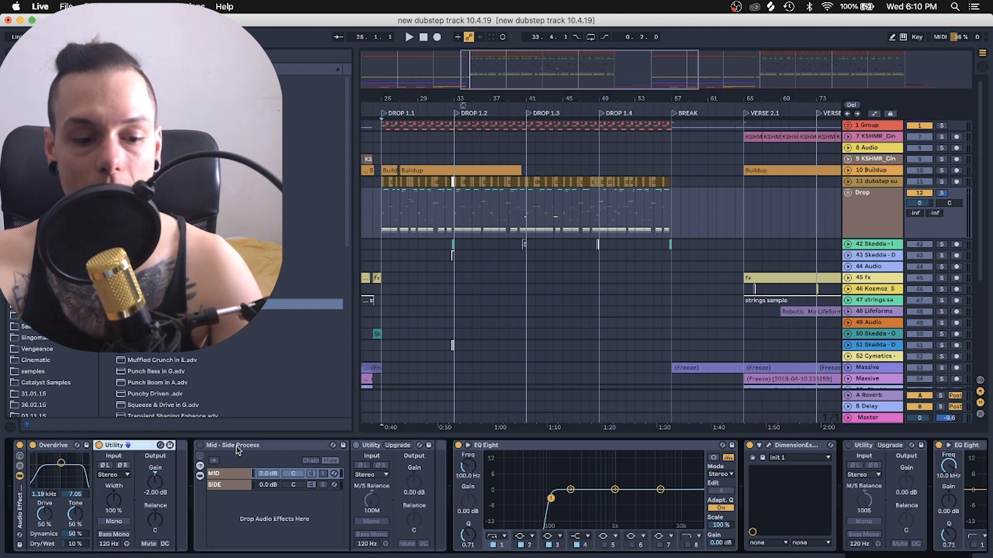
Step: Examine the Mid - Side Process rack on the Drop group, comparing its MID and SIDE chains and their Utility device
click(237, 447)
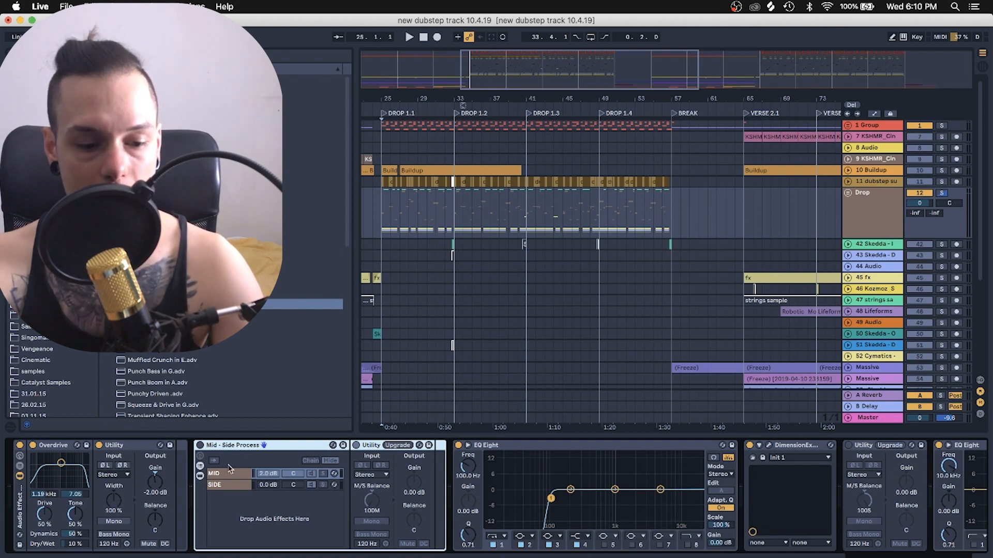
click(230, 485)
click(229, 449)
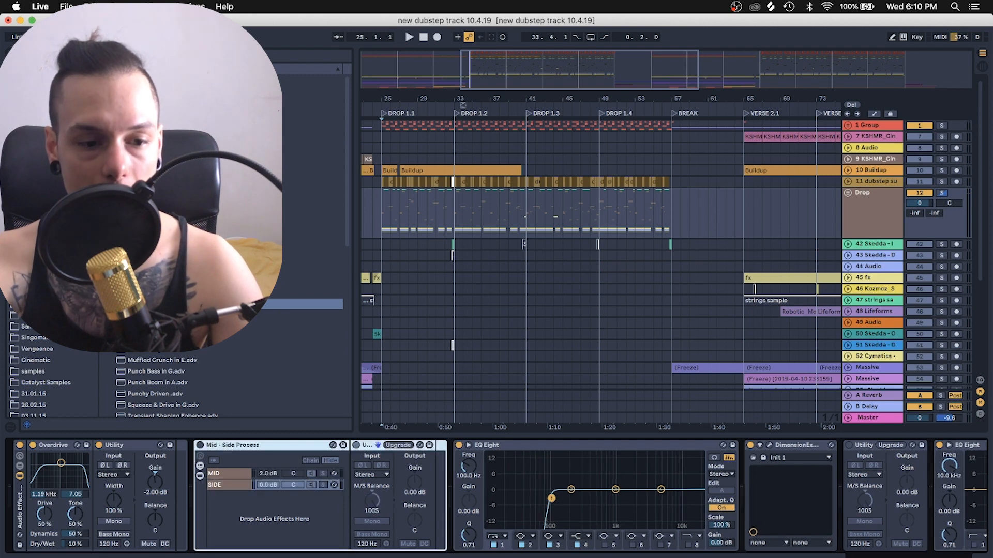
click(228, 484)
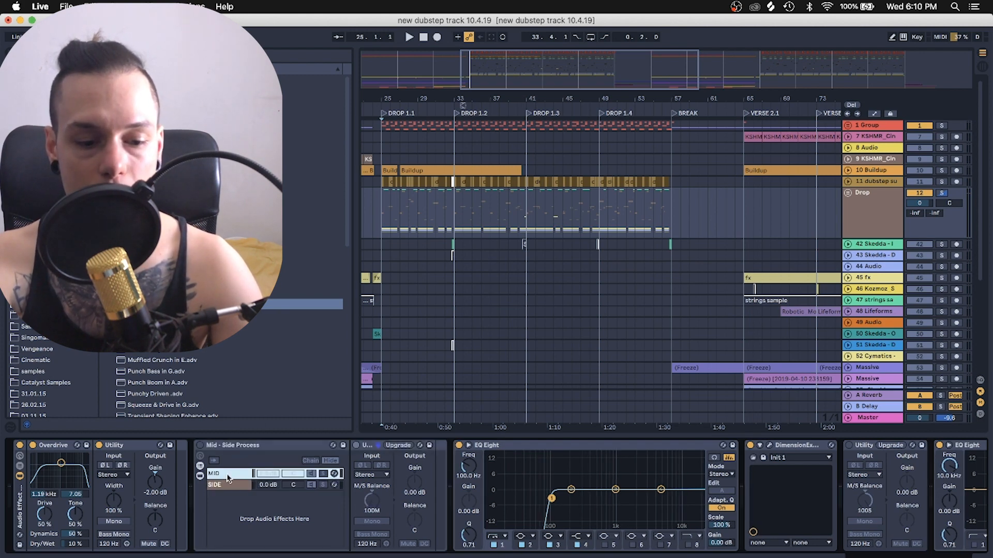
click(367, 445)
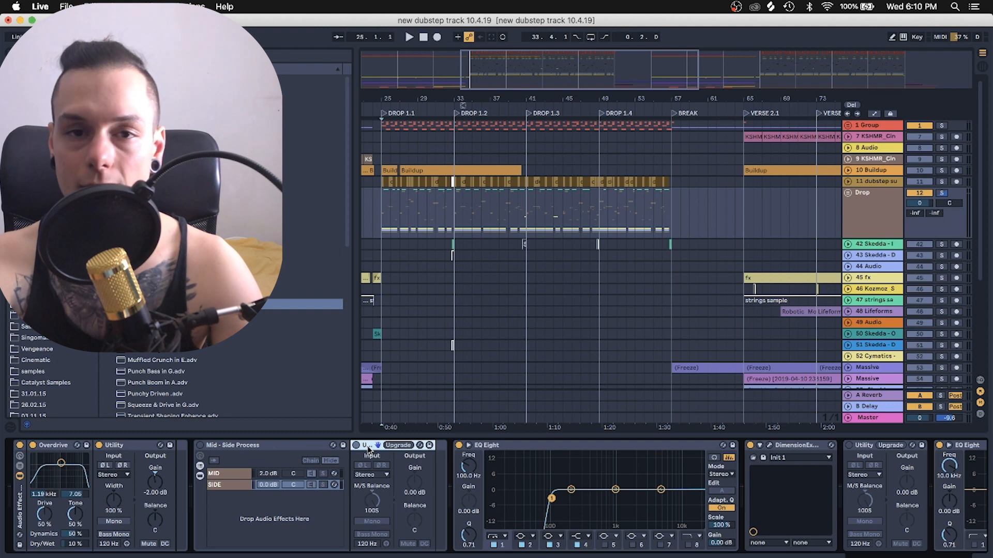
Step: Go through the rest of the Drop group's chain, highlighting the Dimension Expander, Control Highs and Sidechain Compressor devices
scroll(422, 446, right, 5)
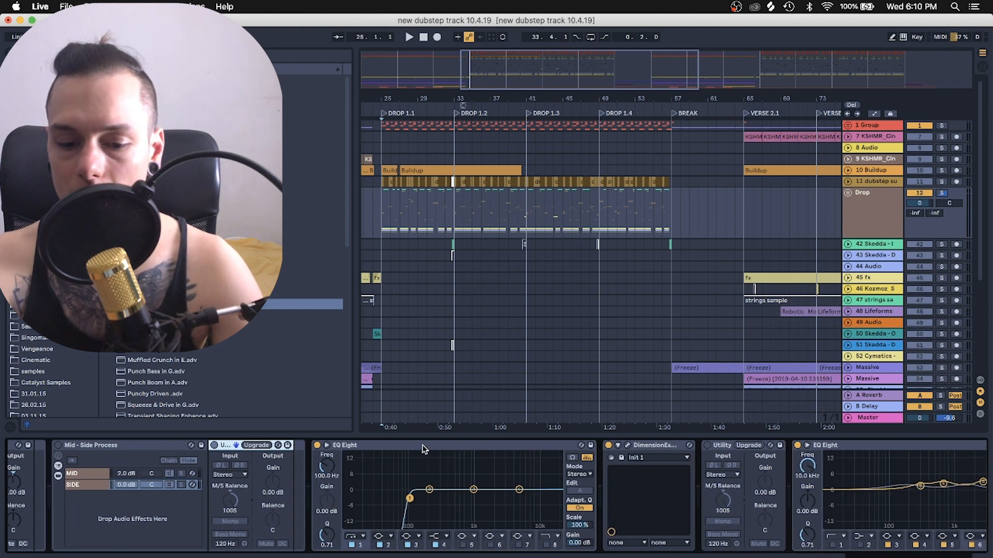
scroll(422, 449, right, 10)
click(282, 447)
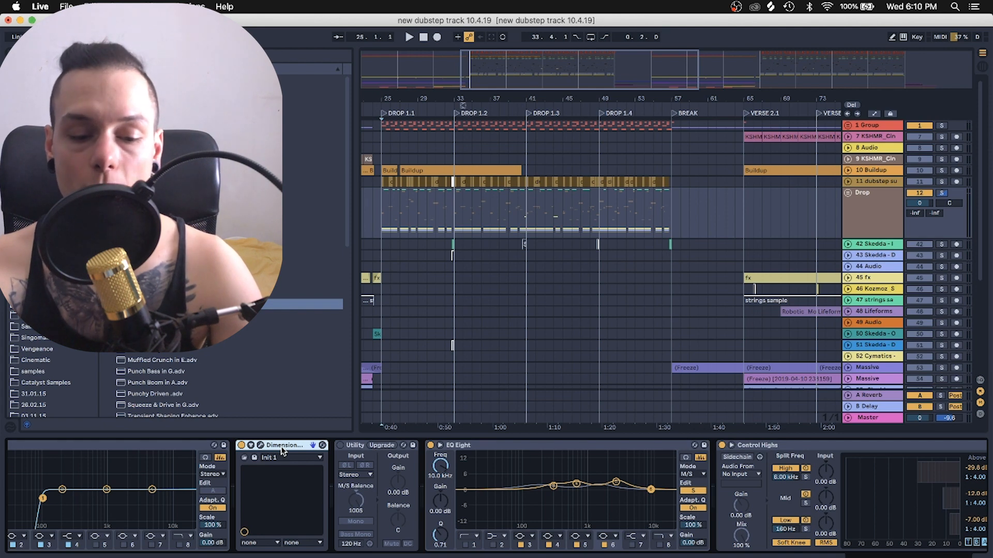
scroll(490, 464, right, 10)
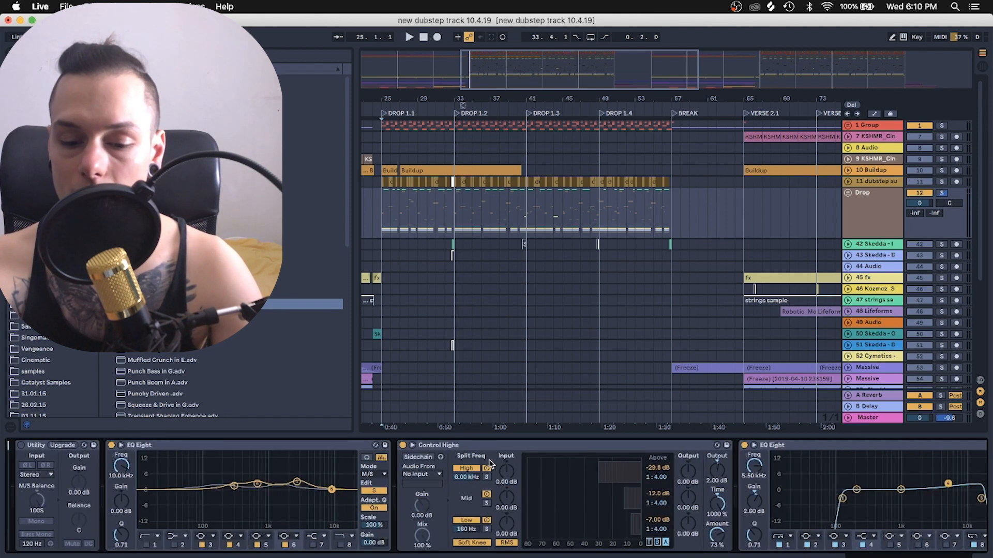
click(510, 448)
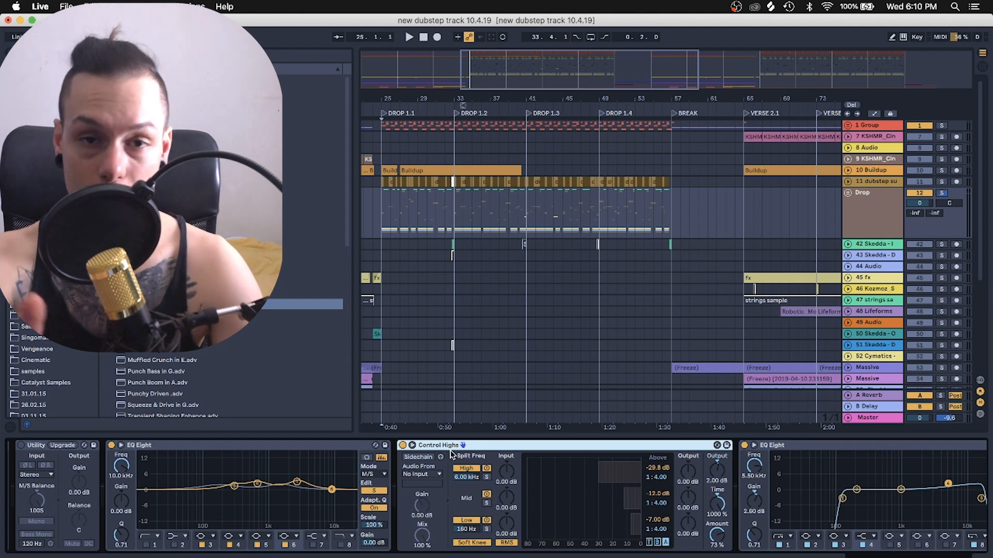
scroll(695, 514, right, 5)
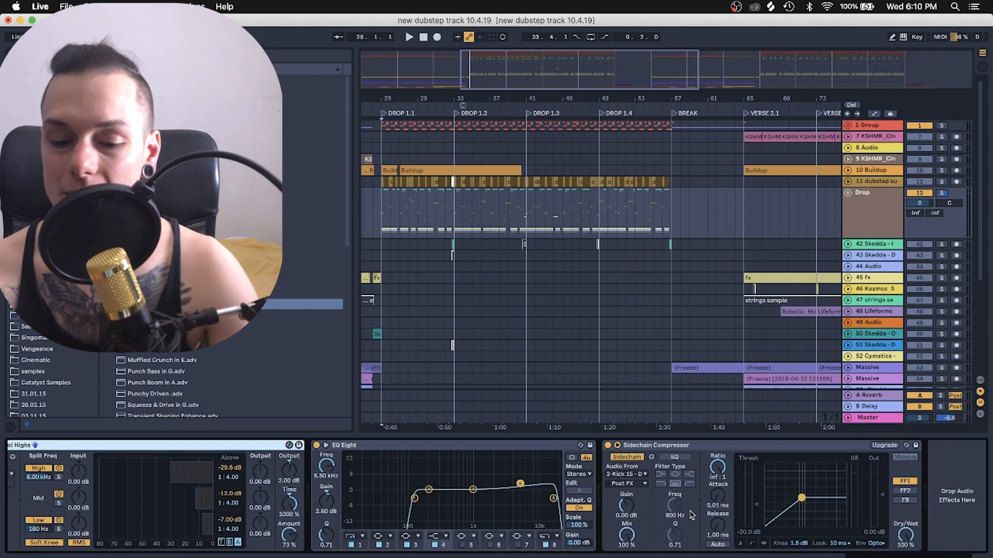
click(662, 446)
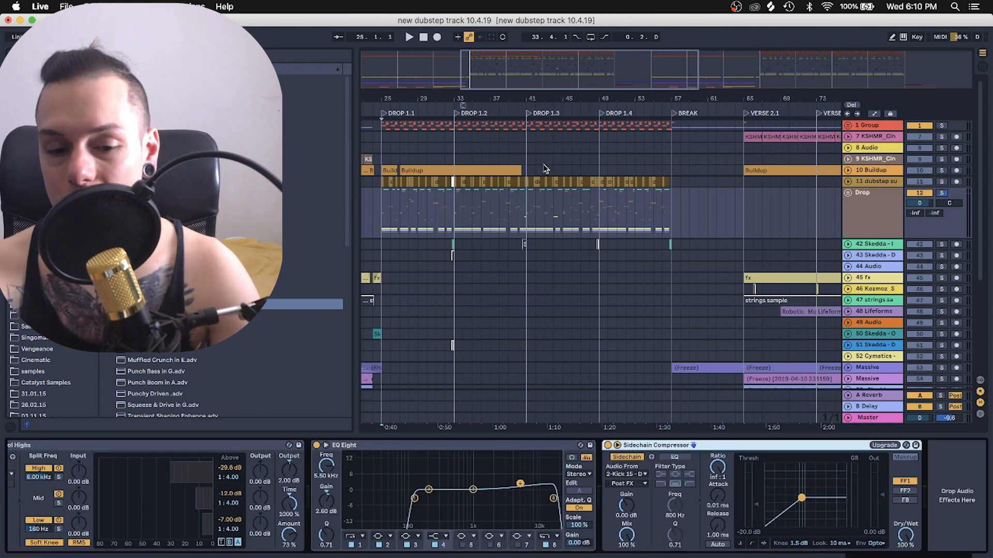
Step: Look over the remaining tracks below the Drop group and show the whole arrangement from INTRO to OUTRO
scroll(428, 202, left, 5)
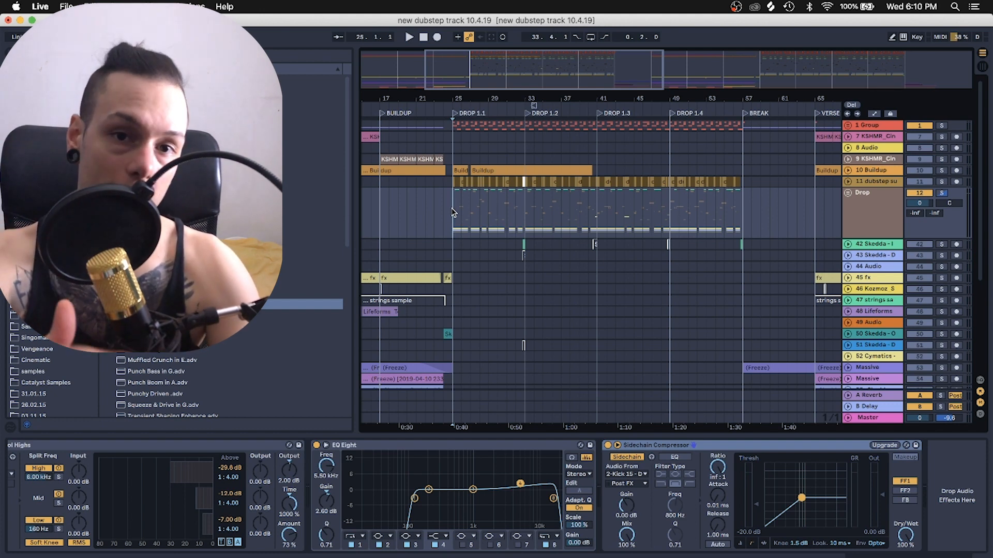
scroll(545, 216, down, 5)
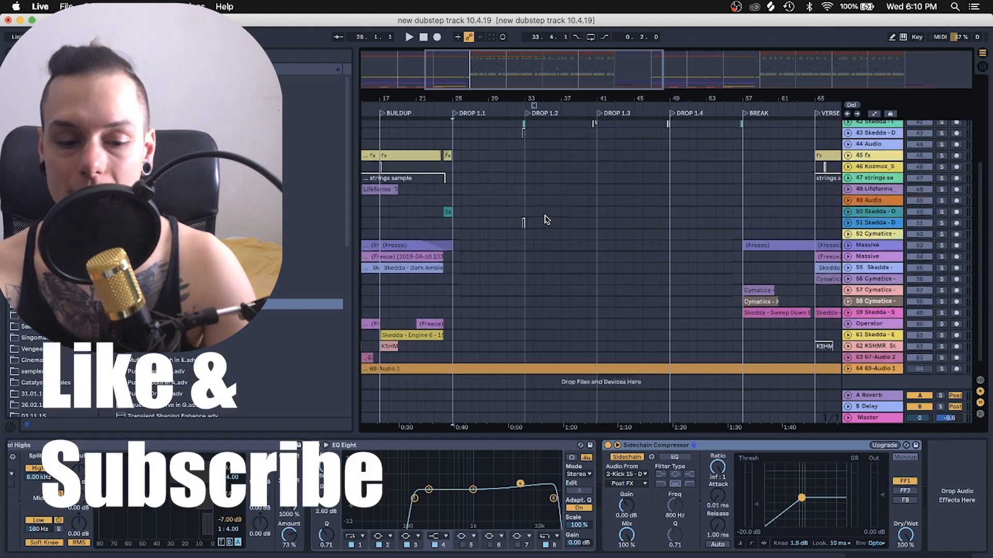
scroll(545, 216, up, 5)
scroll(544, 216, left, 5)
drag(601, 97, 456, 98)
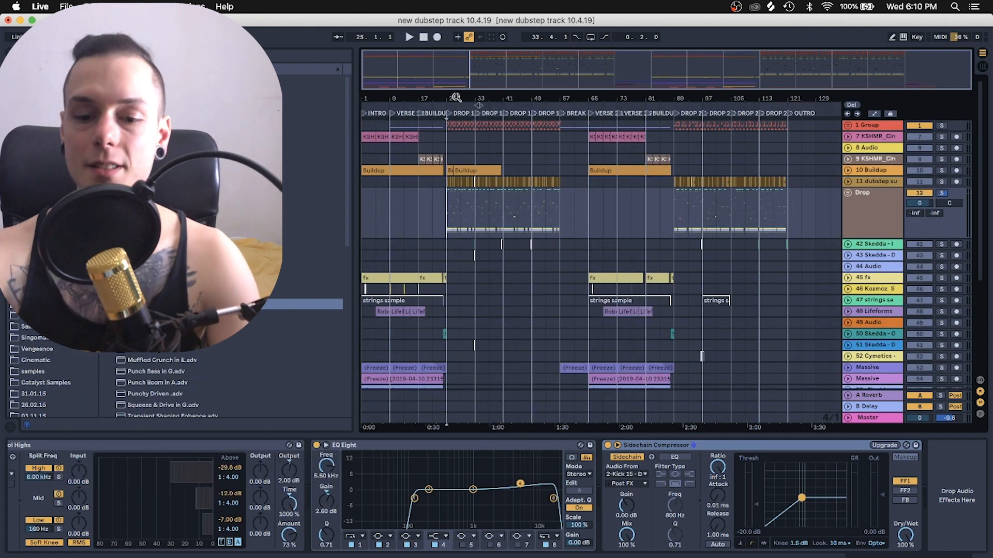